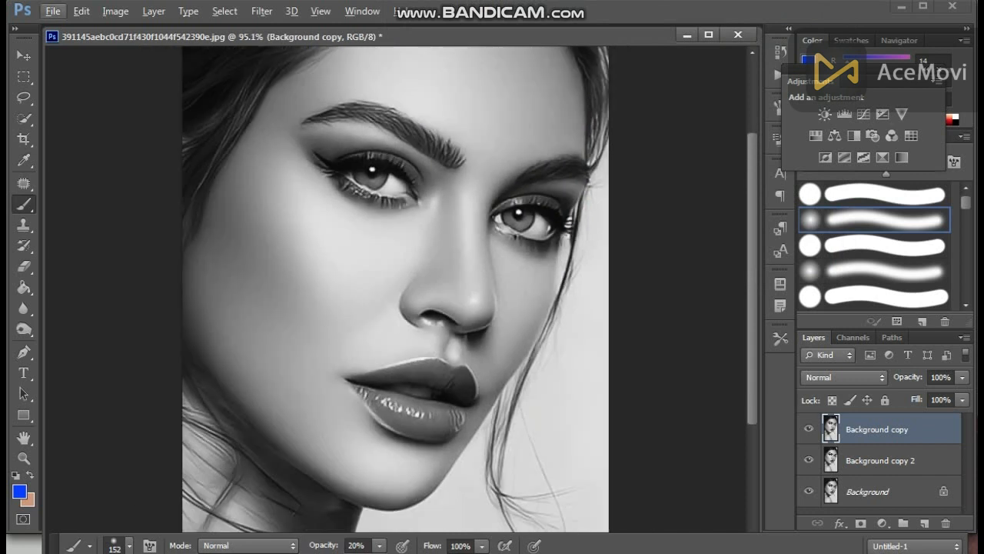
Set the soft round brush size to 96 px and its opacity to 15%.
right_click(304, 214)
text(96)
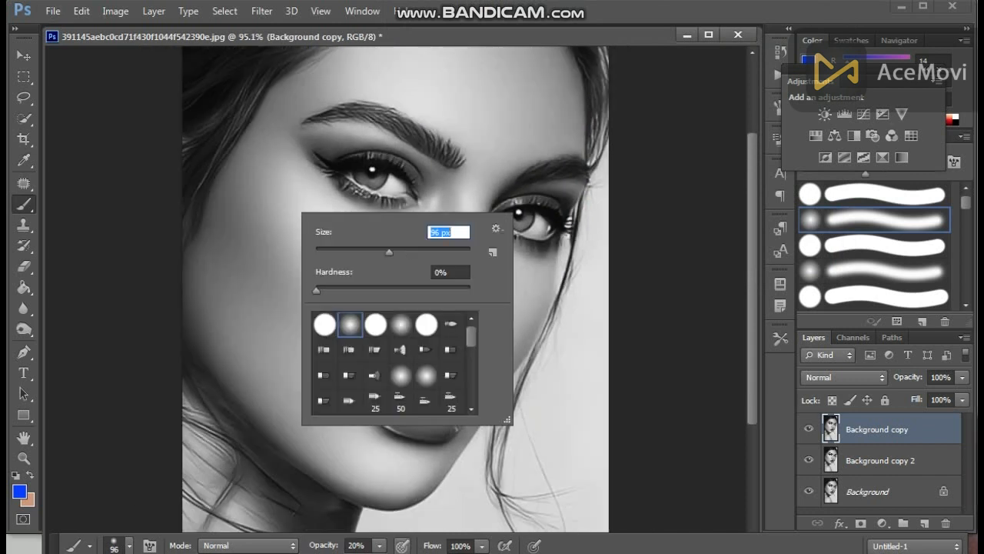
key(Return)
drag(379, 527, 374, 528)
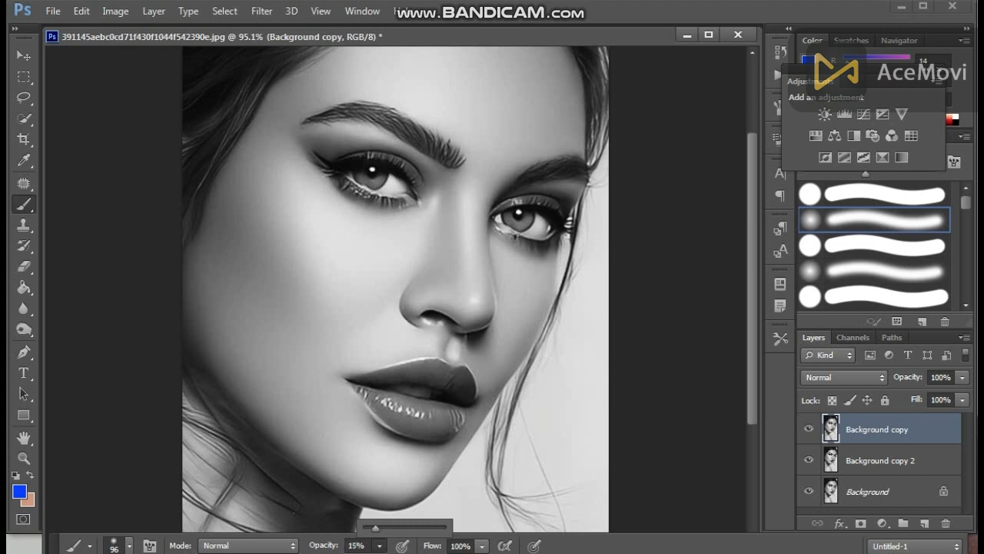
Paint translucent blue over the cheeks, nose, lips, chin and forehead on the Background copy layer.
click(277, 146)
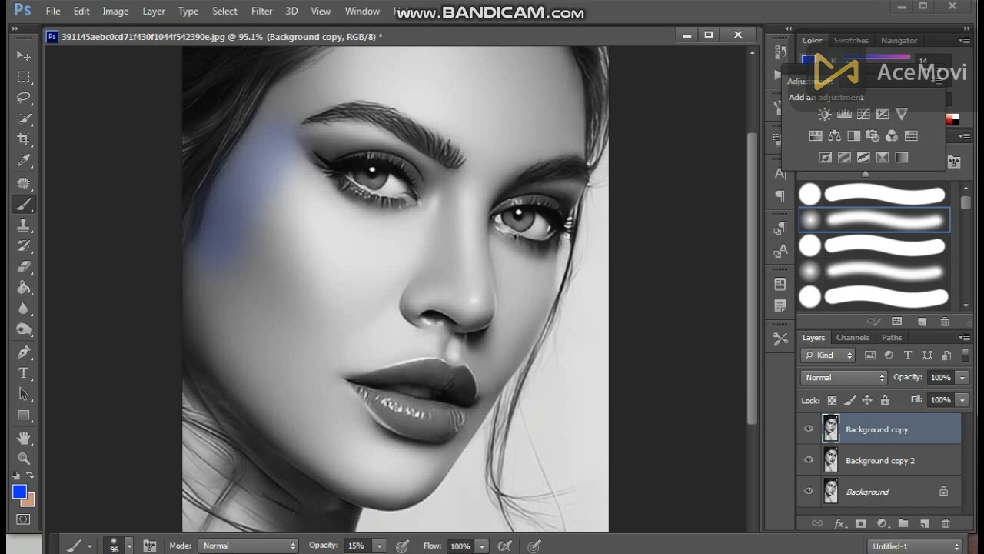
mouse_move(231, 322)
mouse_down()
mouse_move(323, 446)
mouse_move(358, 472)
mouse_move(407, 482)
mouse_move(320, 393)
mouse_move(362, 358)
mouse_move(450, 358)
mouse_move(396, 411)
mouse_move(296, 322)
mouse_move(263, 230)
mouse_move(273, 192)
mouse_up()
drag(286, 288, 275, 215)
mouse_move(304, 181)
mouse_down()
mouse_move(350, 231)
mouse_move(403, 246)
mouse_move(311, 265)
mouse_move(380, 280)
mouse_move(323, 330)
mouse_move(422, 285)
mouse_move(466, 206)
mouse_move(446, 319)
mouse_move(522, 261)
mouse_move(522, 304)
mouse_move(496, 342)
mouse_up()
mouse_move(469, 173)
mouse_down()
mouse_move(512, 104)
mouse_move(542, 149)
mouse_up()
mouse_move(554, 77)
mouse_down()
mouse_move(350, 71)
mouse_move(329, 81)
mouse_move(382, 93)
mouse_up()
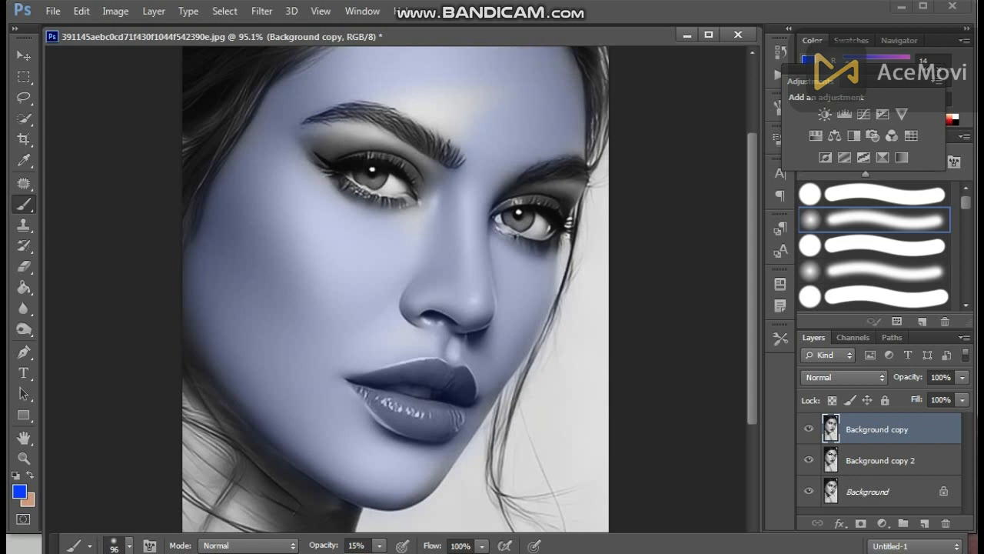
Extend the blue tint over the mid-forehead, eyebrows, both eyes and the neck.
mouse_move(389, 100)
mouse_down()
mouse_move(462, 112)
mouse_move(476, 132)
mouse_up()
drag(394, 127, 352, 130)
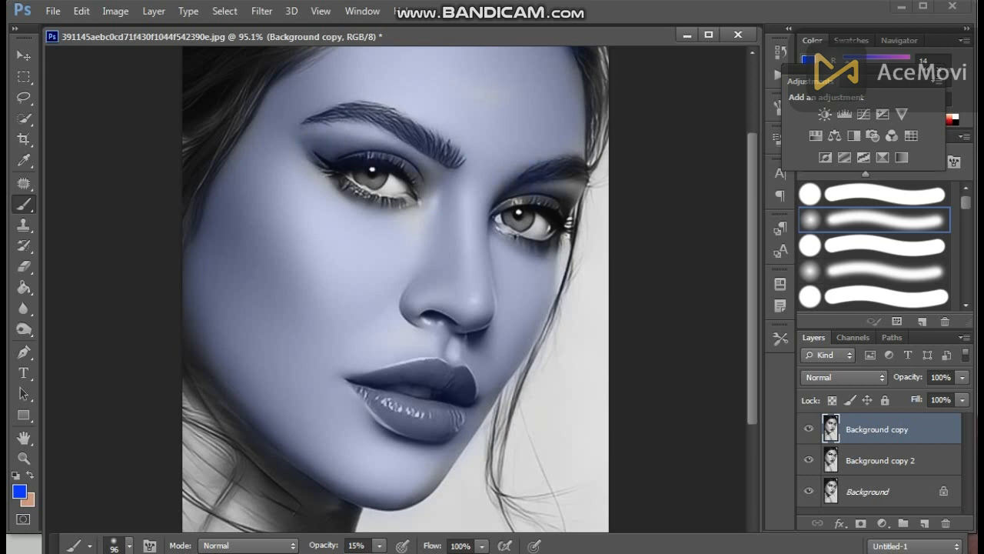
drag(398, 183, 362, 187)
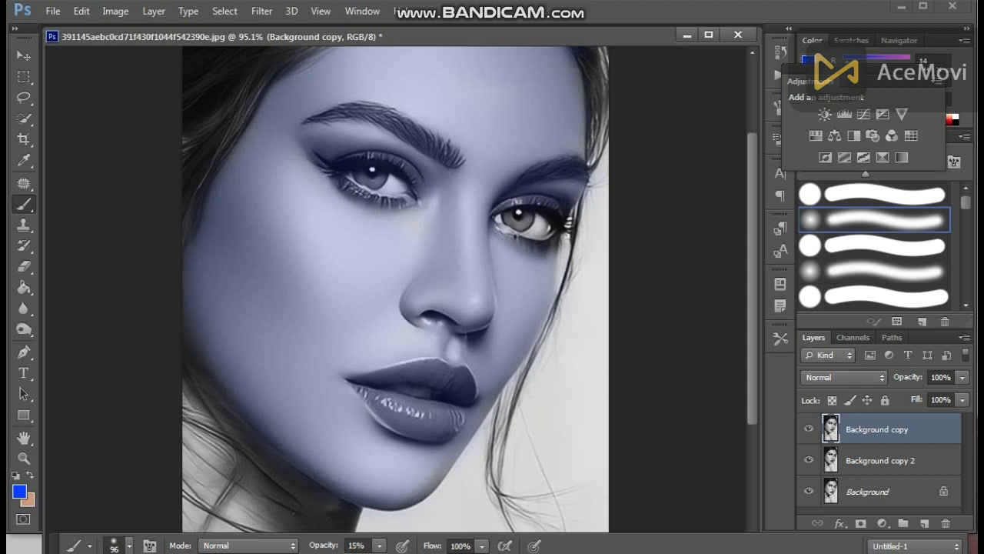
mouse_move(248, 454)
mouse_down()
mouse_move(194, 478)
mouse_move(239, 514)
mouse_up()
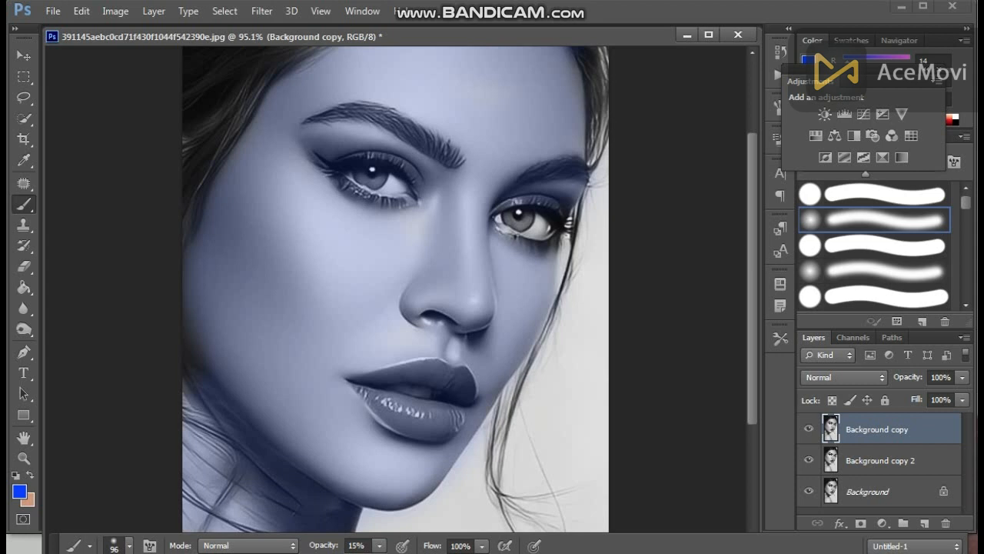
drag(526, 223, 541, 229)
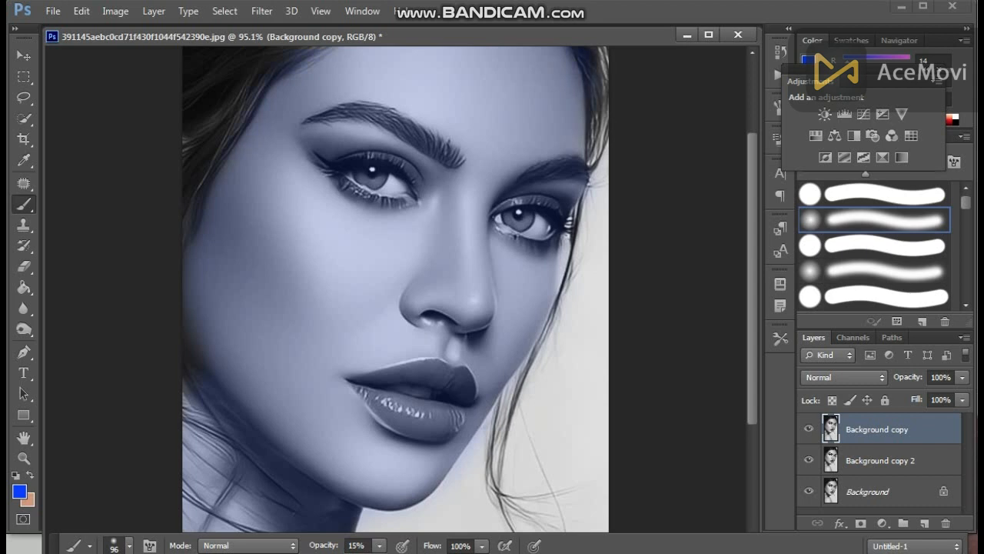
Examine the blue tint across the face, hairline and neck for uneven or missed areas.
scroll(395, 289, up, 5)
scroll(395, 289, down, 3)
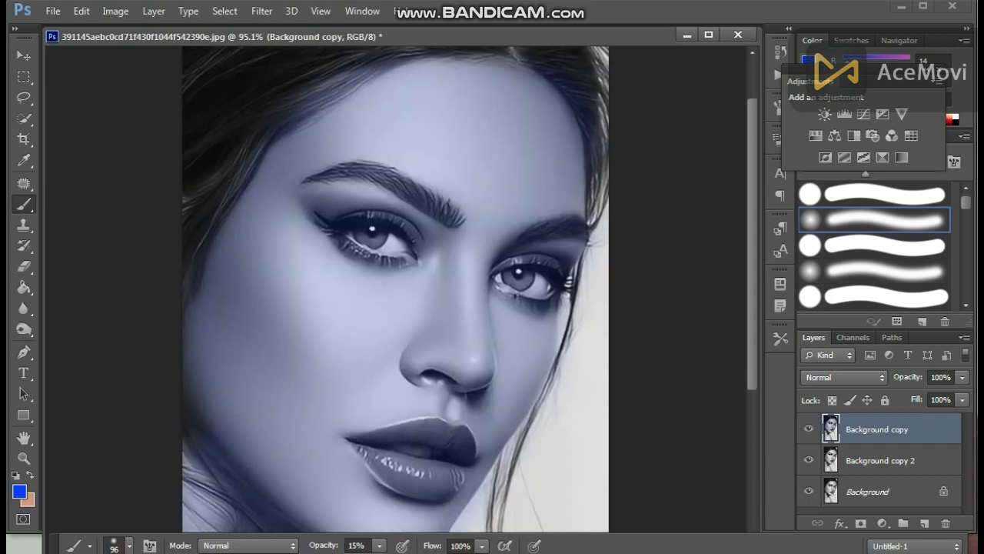
scroll(395, 289, down, 4)
scroll(395, 289, up, 2)
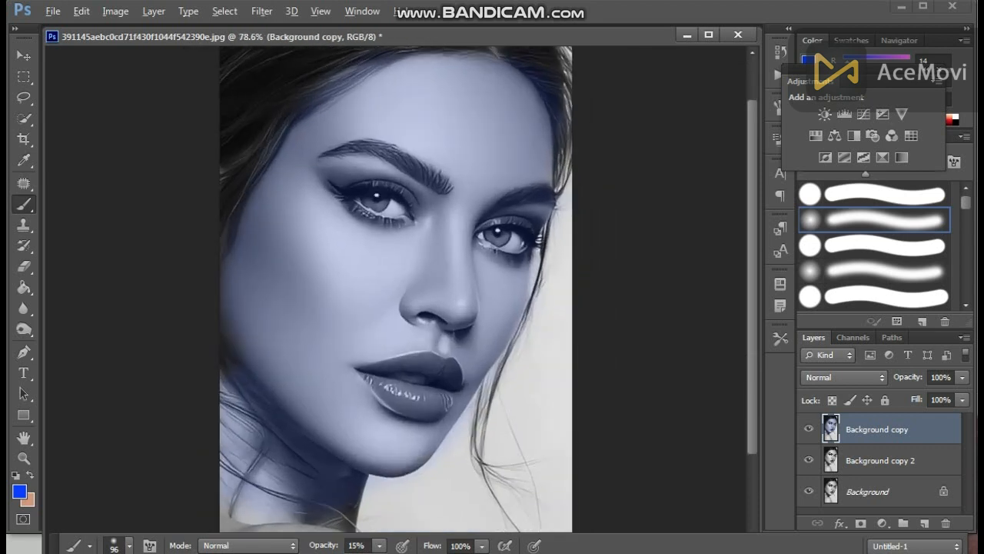
scroll(395, 289, up, 1)
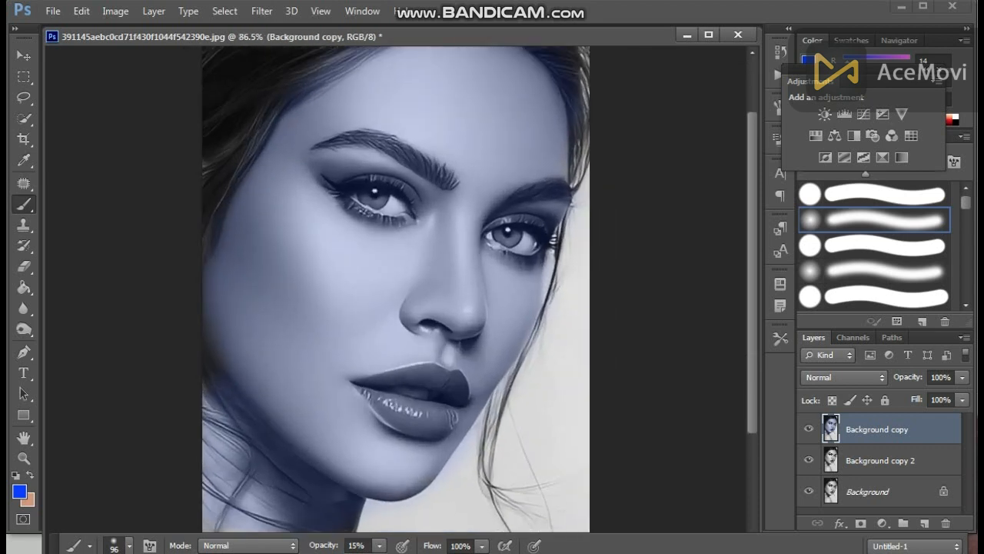
scroll(395, 289, down, 1)
scroll(395, 289, up, 2)
scroll(395, 289, down, 2)
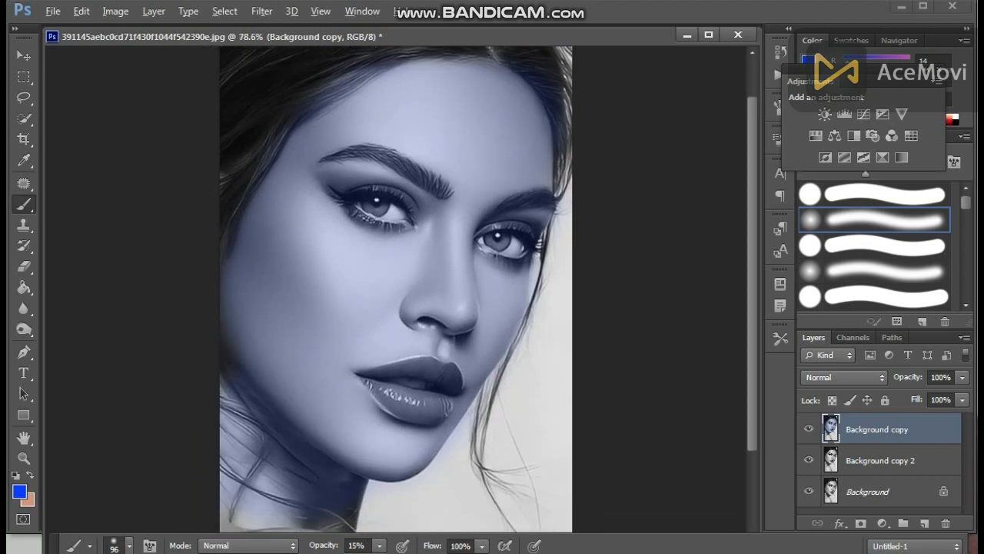
scroll(395, 289, up, 1)
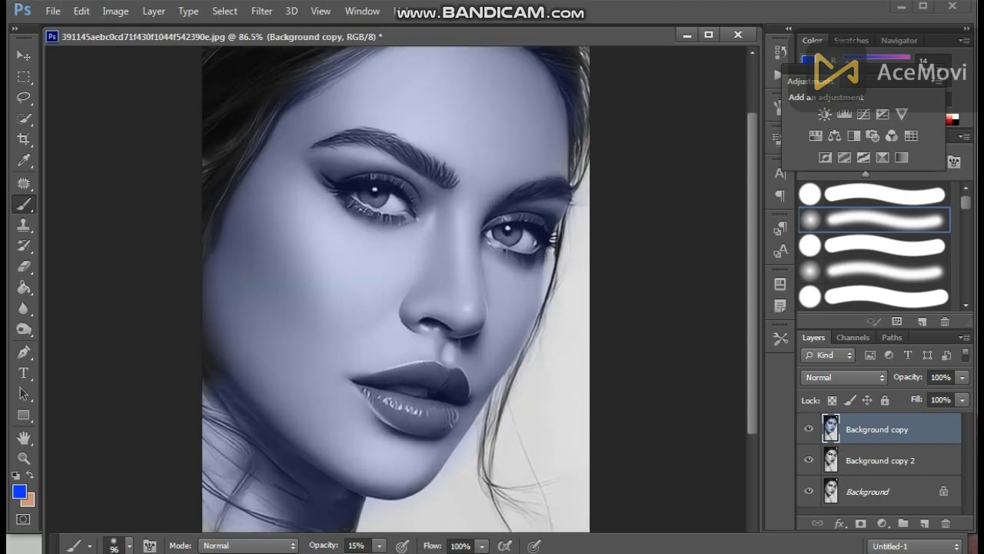
scroll(395, 289, up, 1)
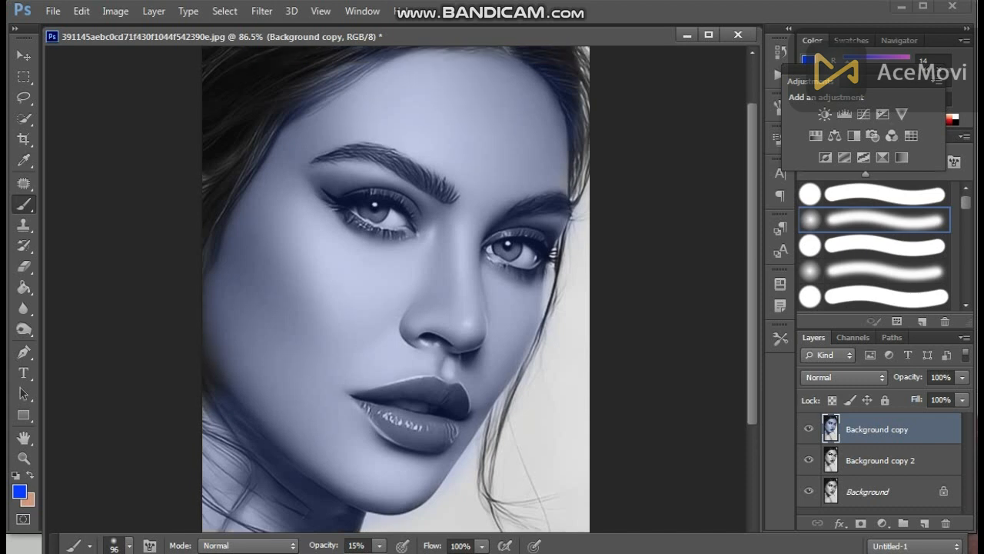
scroll(395, 289, down, 1)
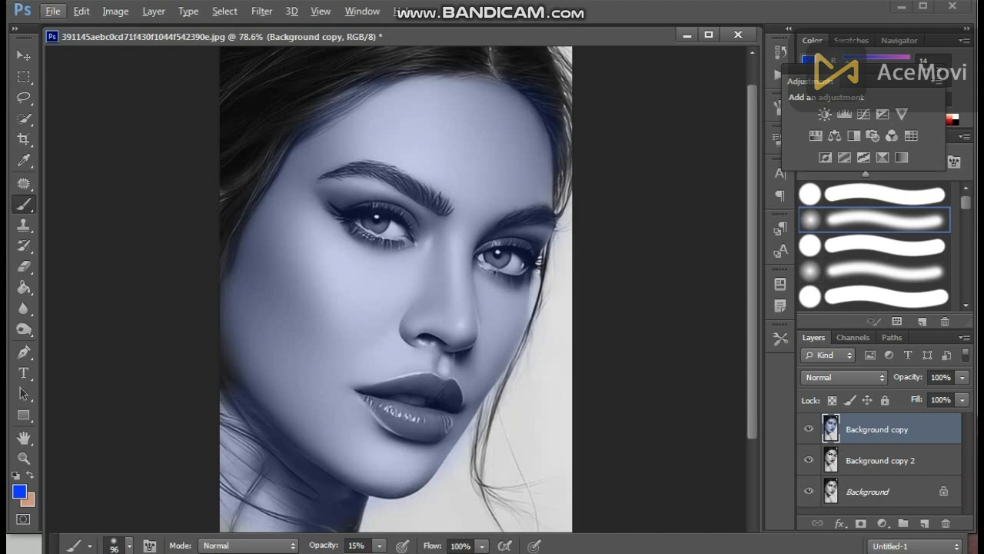
Add a new empty layer above the Background copy layer, keeping the blue foreground colour.
click(880, 461)
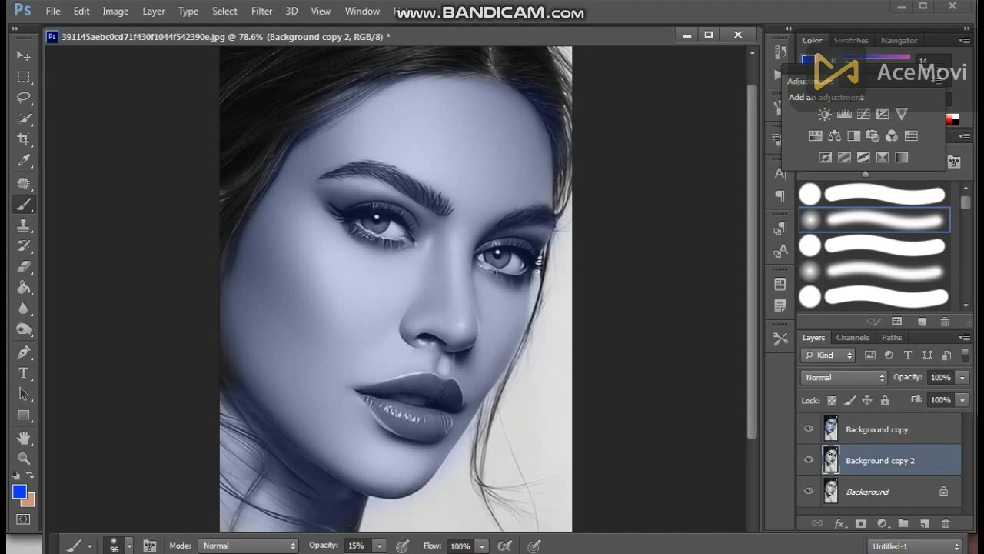
click(880, 429)
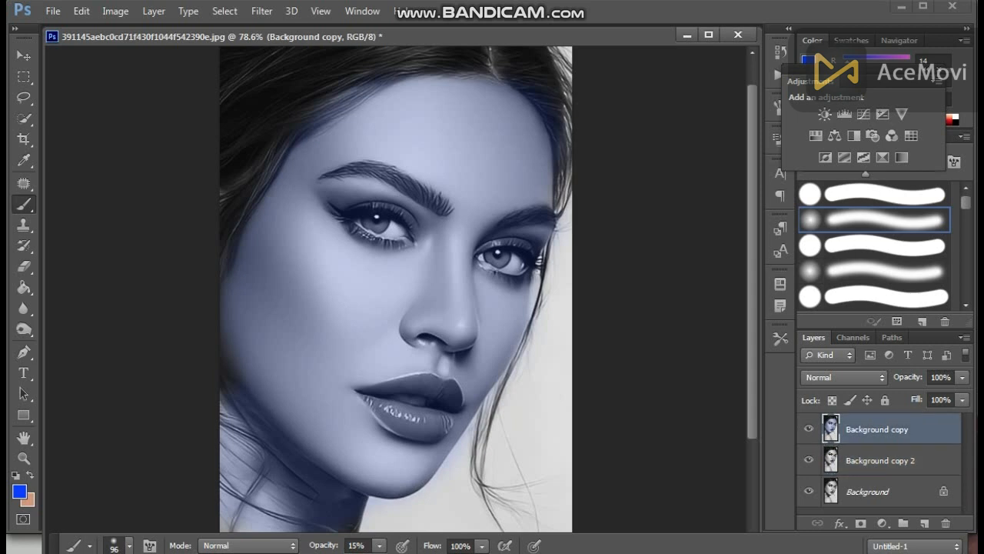
click(924, 522)
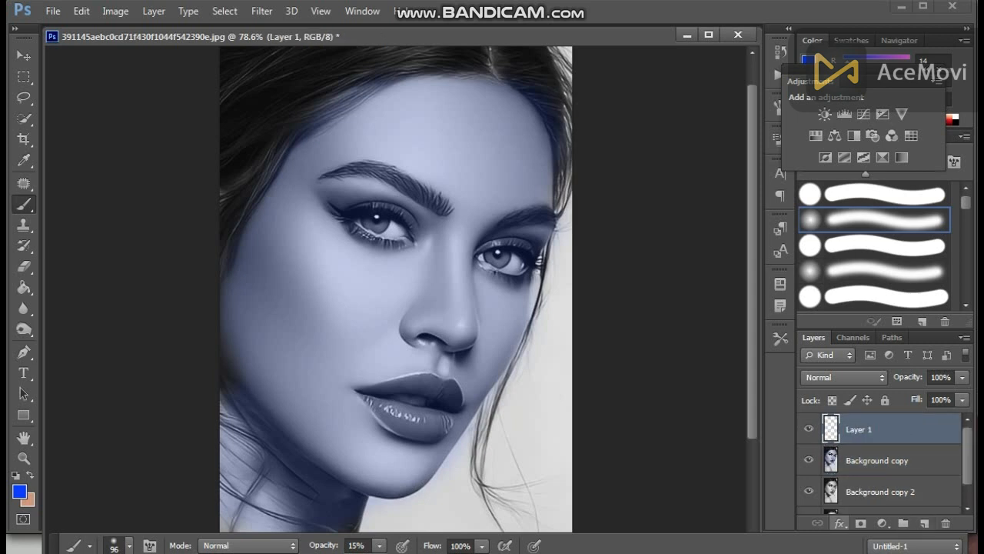
click(19, 491)
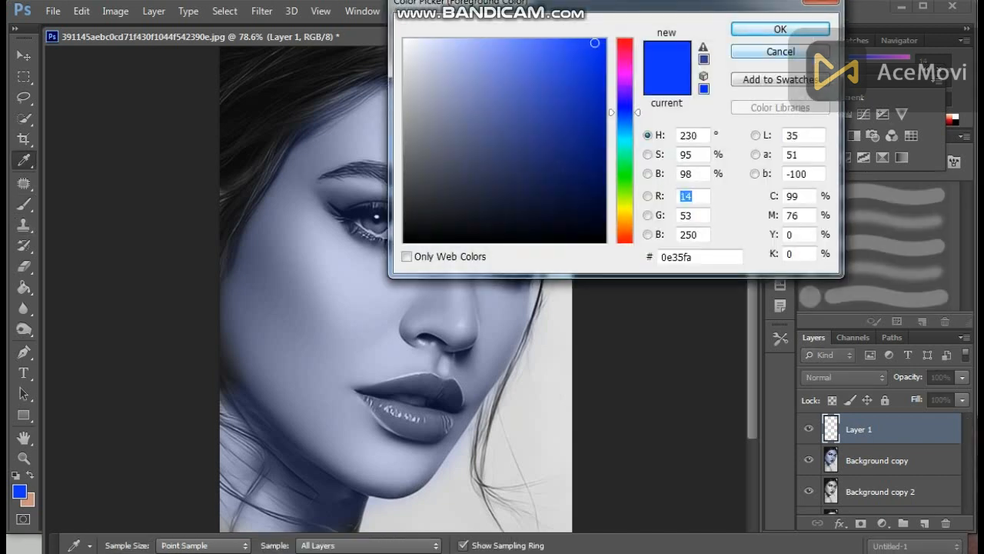
key(Return)
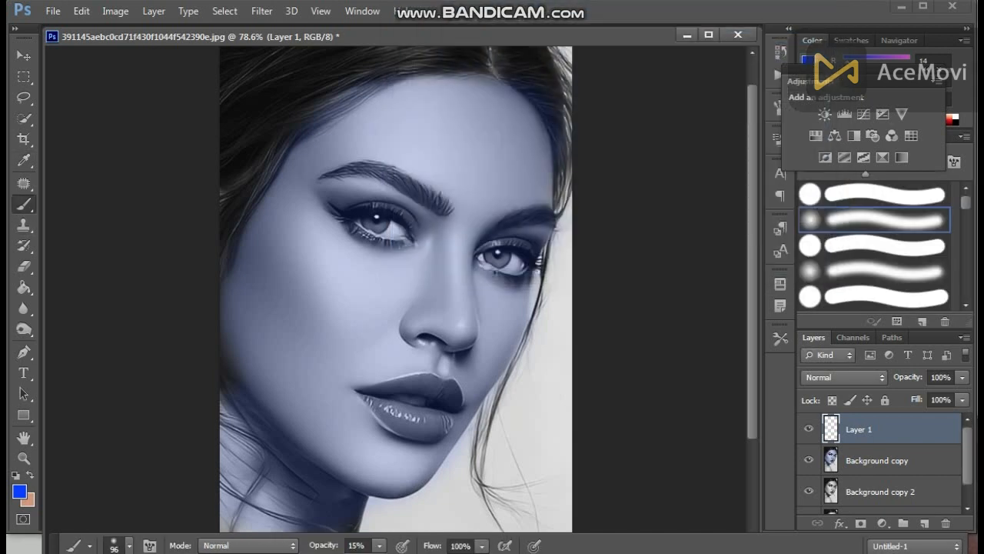
Try erasing the blue tint from the eye nearer the large cheek on Background copy, and undo the erasure.
click(877, 461)
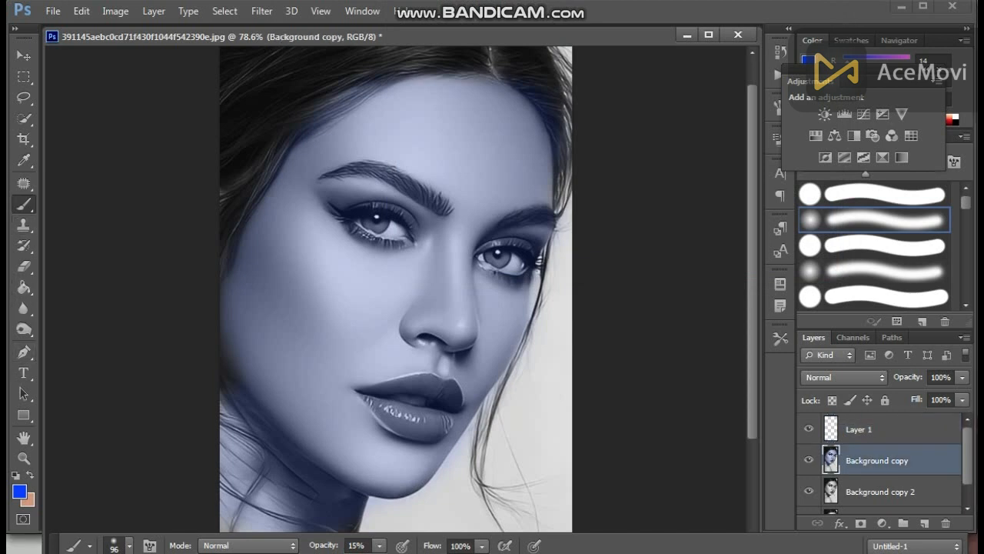
click(23, 266)
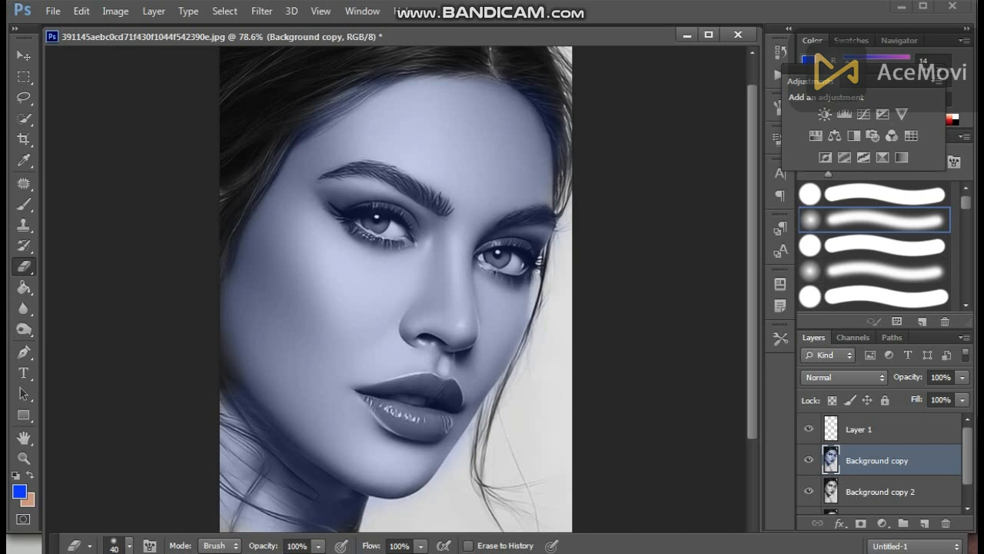
drag(372, 222, 394, 231)
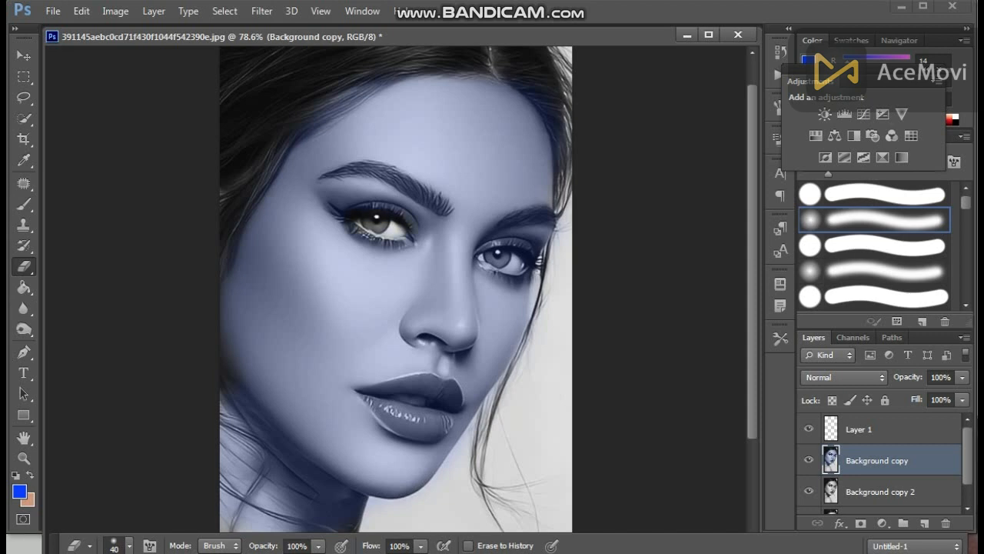
key(ctrl+z)
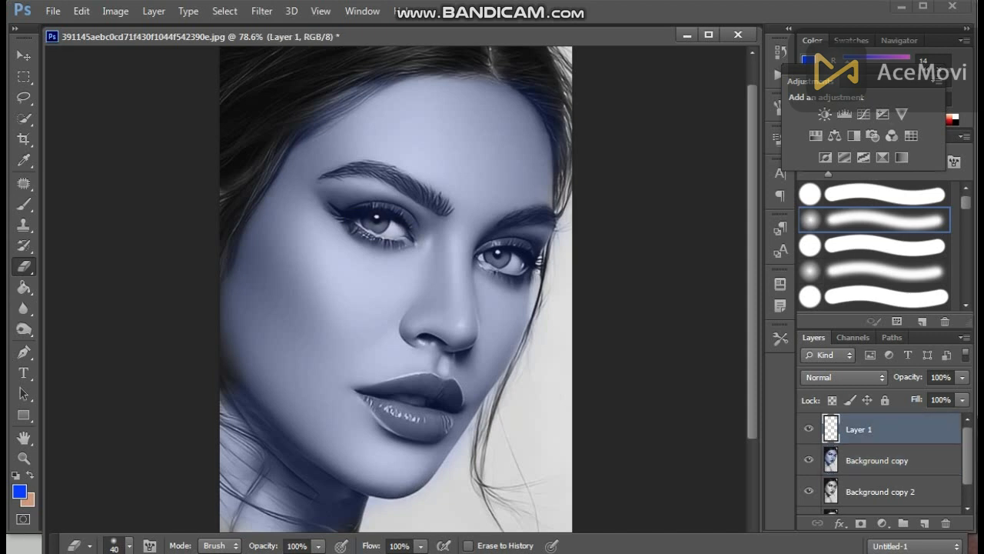
click(318, 546)
drag(318, 528, 310, 528)
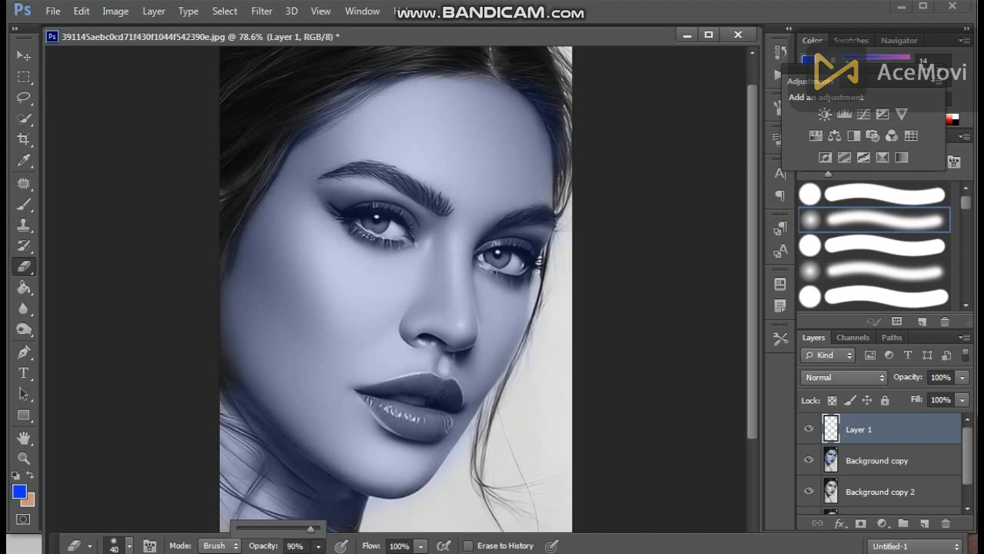
key(Return)
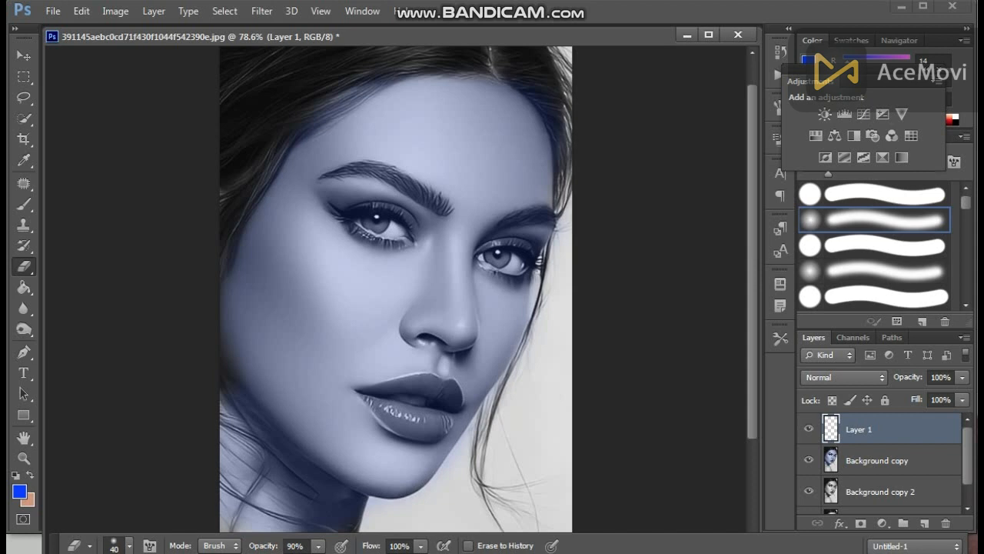
click(319, 546)
drag(318, 529, 330, 529)
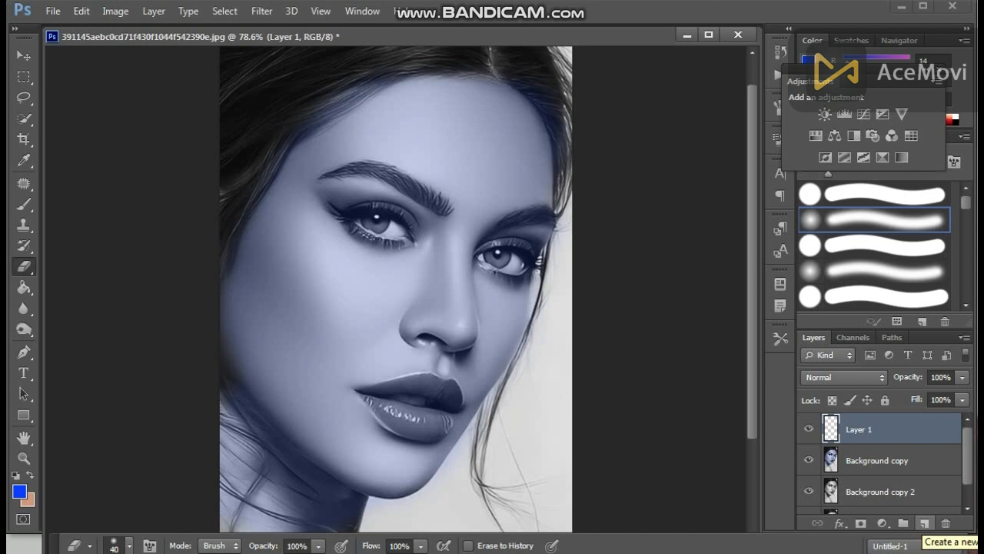
Add another empty layer above Layer 1 and set the foreground colour to a pinkish red.
click(924, 523)
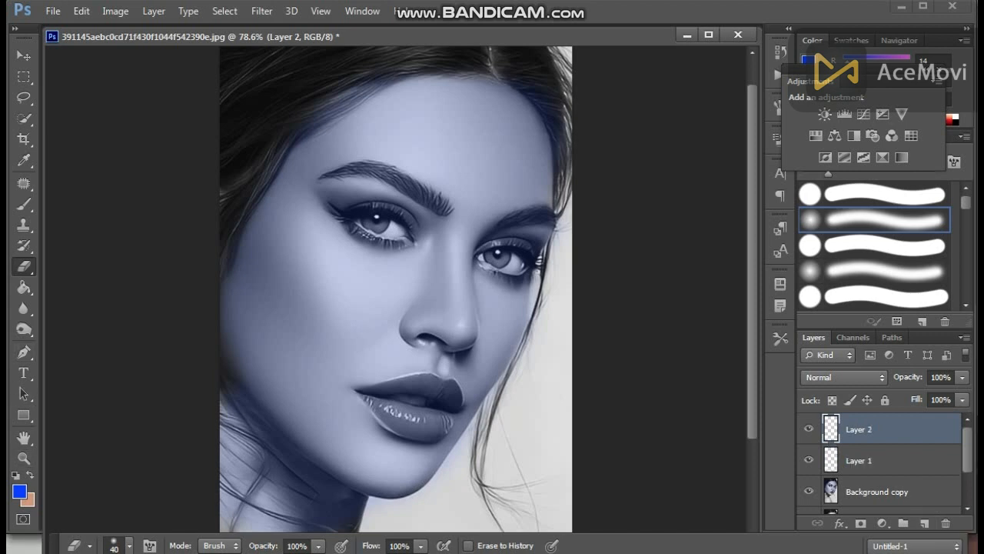
click(20, 491)
click(625, 59)
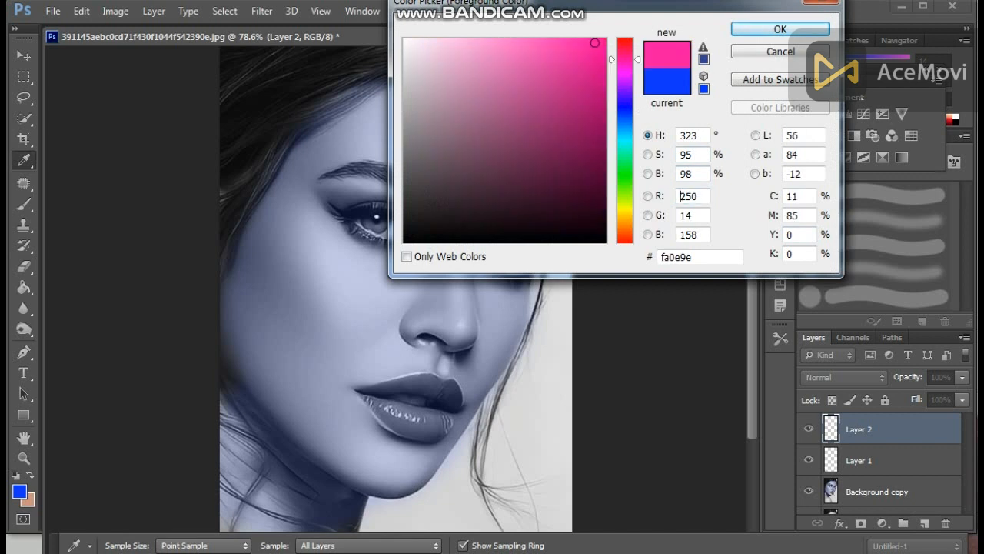
drag(625, 59, 625, 46)
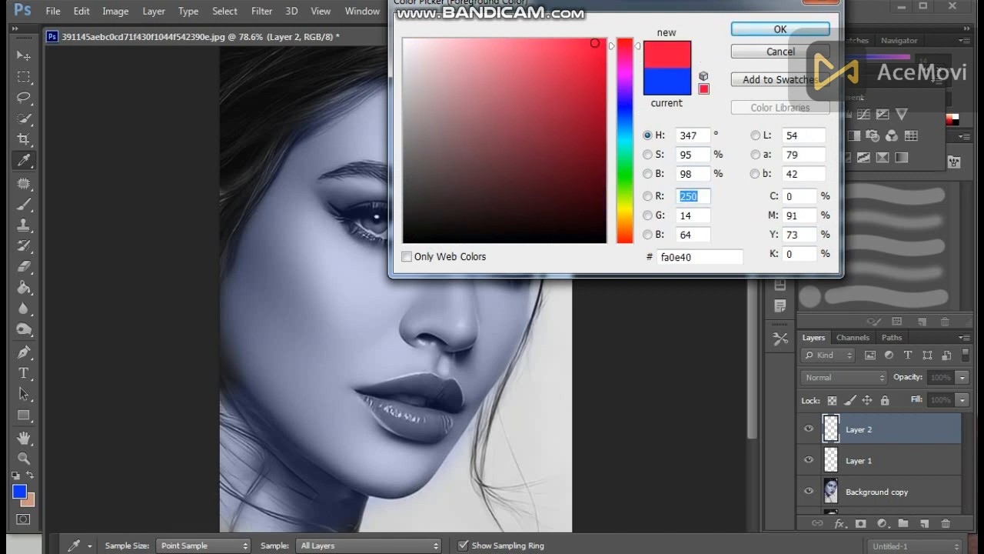
drag(538, 40, 571, 47)
click(780, 29)
Set the eraser size to 63 px.
right_click(304, 207)
drag(348, 246, 366, 246)
key(Return)
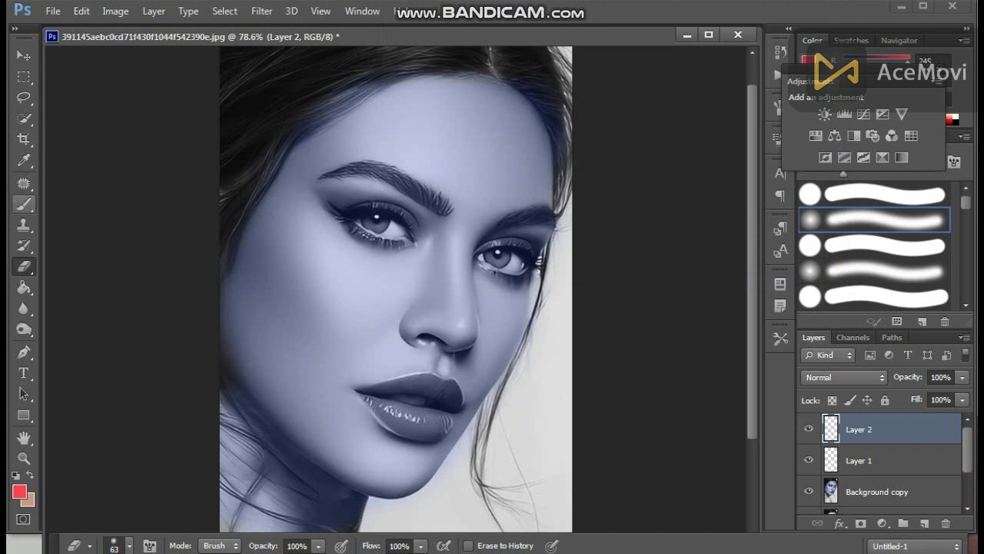
Switch to the Brush tool and set its size to 93 px.
click(24, 203)
key(Escape)
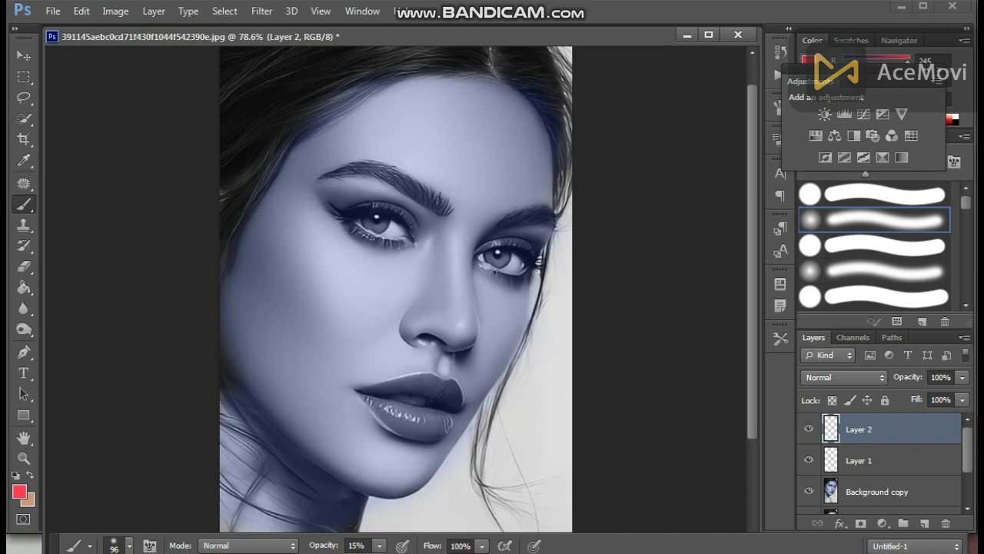
right_click(310, 206)
key(Down)
key(Down)
key(Down)
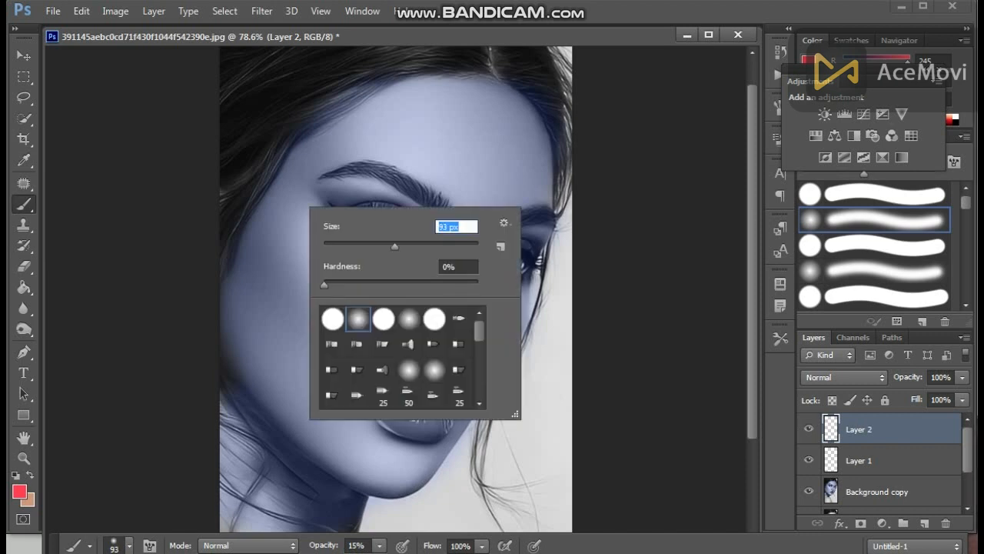
key(Return)
Paint the pinkish red at 15% opacity over the neck, cheeks, chin, nose, eyes and forehead on Layer 2.
click(288, 198)
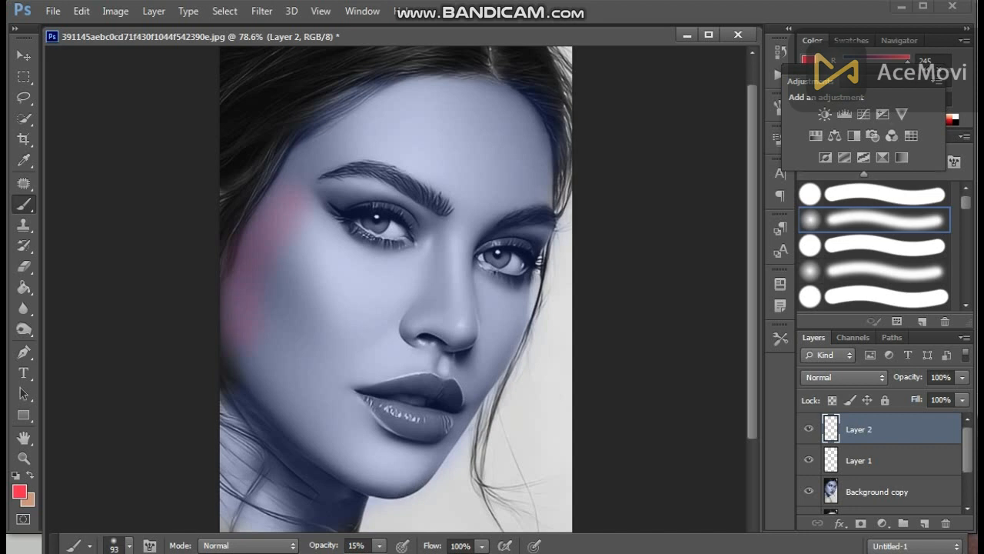
mouse_move(245, 481)
mouse_down()
mouse_move(265, 470)
mouse_move(339, 498)
mouse_up()
drag(405, 457, 350, 421)
drag(409, 394, 438, 401)
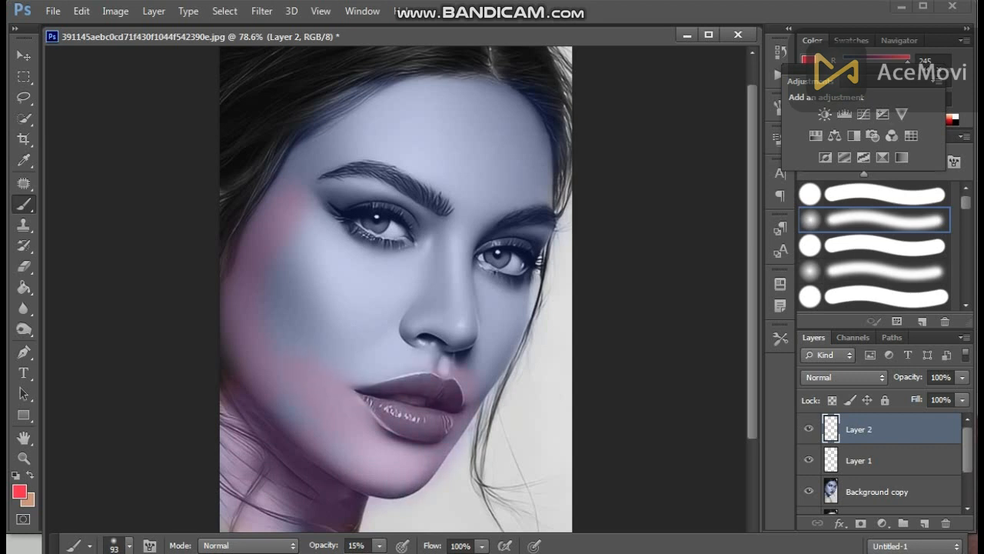
mouse_move(281, 265)
mouse_down()
mouse_move(311, 307)
mouse_move(339, 285)
mouse_move(421, 266)
mouse_move(378, 346)
mouse_up()
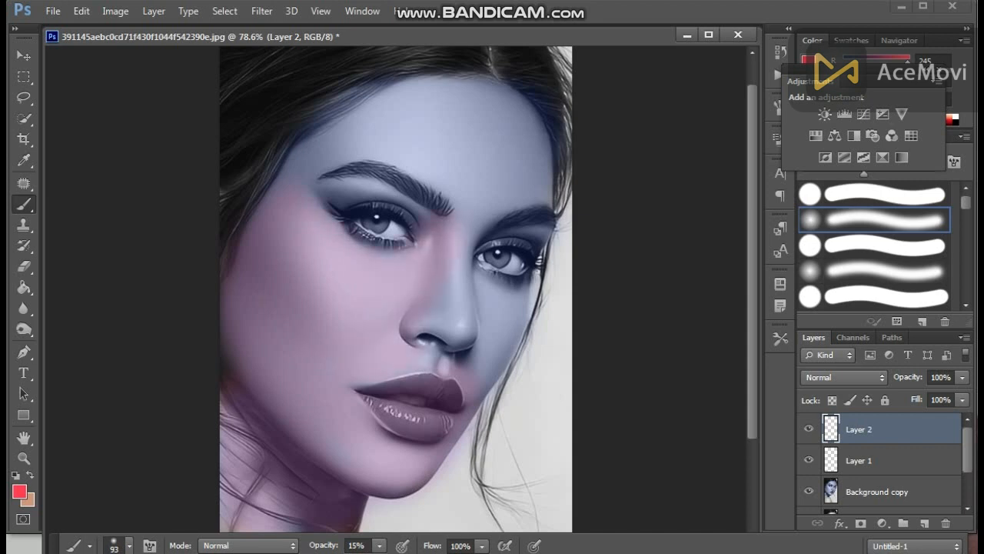
drag(457, 269, 459, 308)
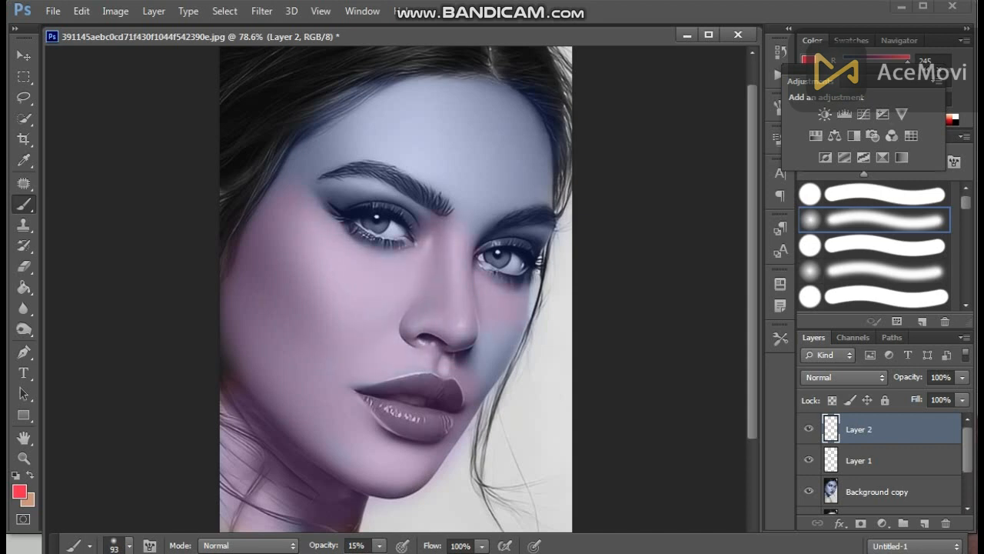
mouse_move(460, 223)
mouse_down()
mouse_move(465, 198)
mouse_move(375, 212)
mouse_up()
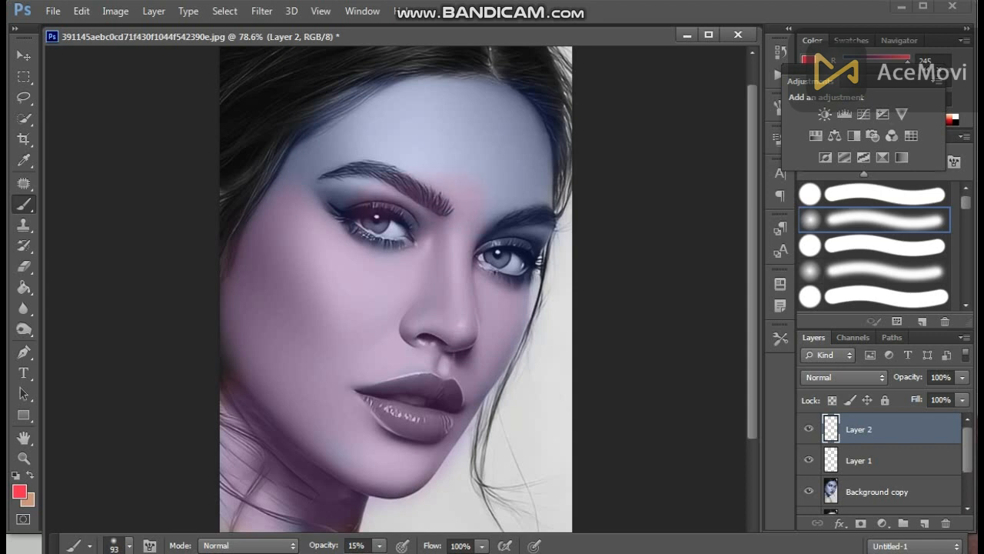
mouse_move(361, 151)
mouse_down()
mouse_move(365, 125)
mouse_move(448, 102)
mouse_up()
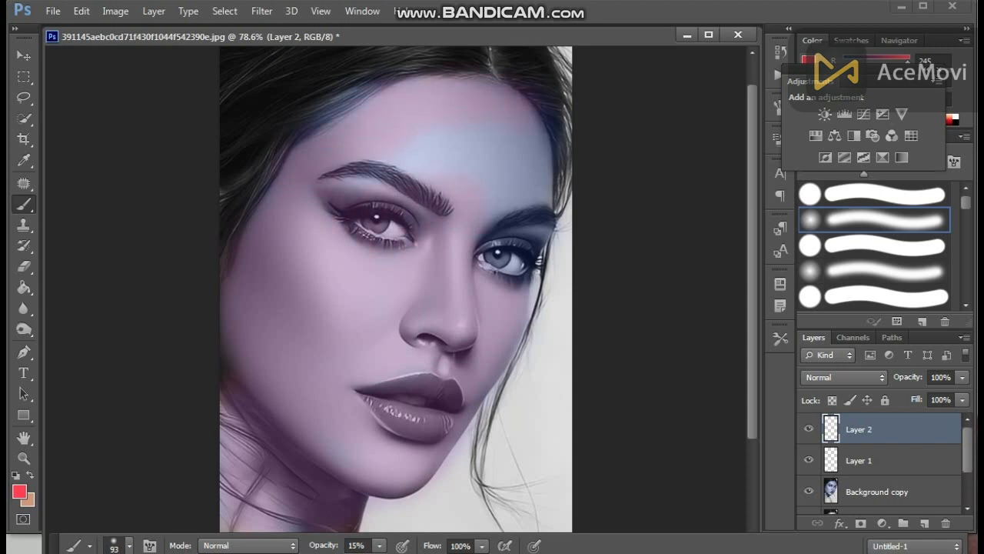
mouse_move(539, 217)
mouse_down()
mouse_move(503, 224)
mouse_move(457, 152)
mouse_move(409, 158)
mouse_up()
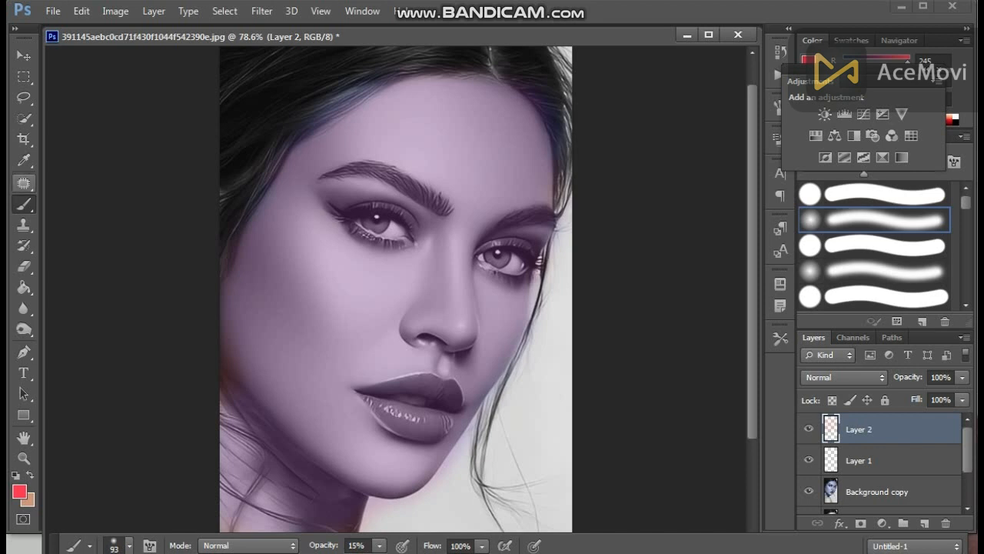
Erase the pink tint from the eye nearer the large cheek on Layer 2 with the 63 px eraser.
click(24, 266)
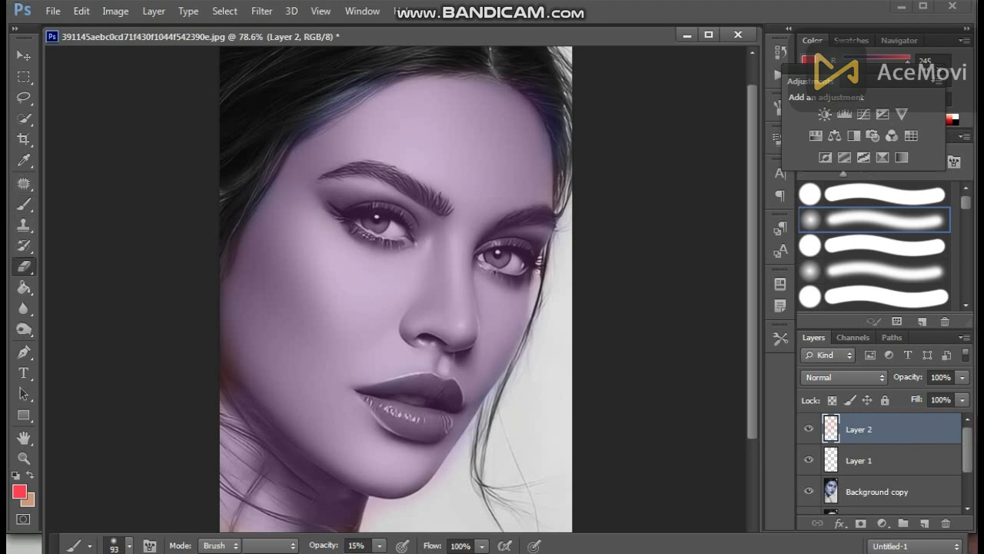
drag(365, 229, 399, 234)
click(388, 215)
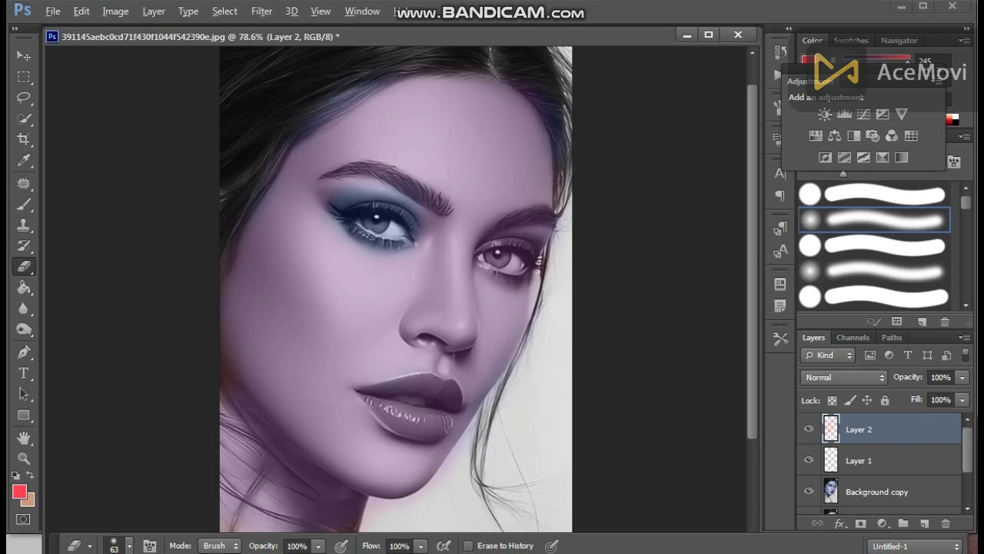
Set the eraser size to 38 px and remove the pink tint from both eyebrows, the far eye and the lips.
right_click(435, 165)
drag(497, 204, 477, 205)
key(Return)
drag(500, 223, 539, 216)
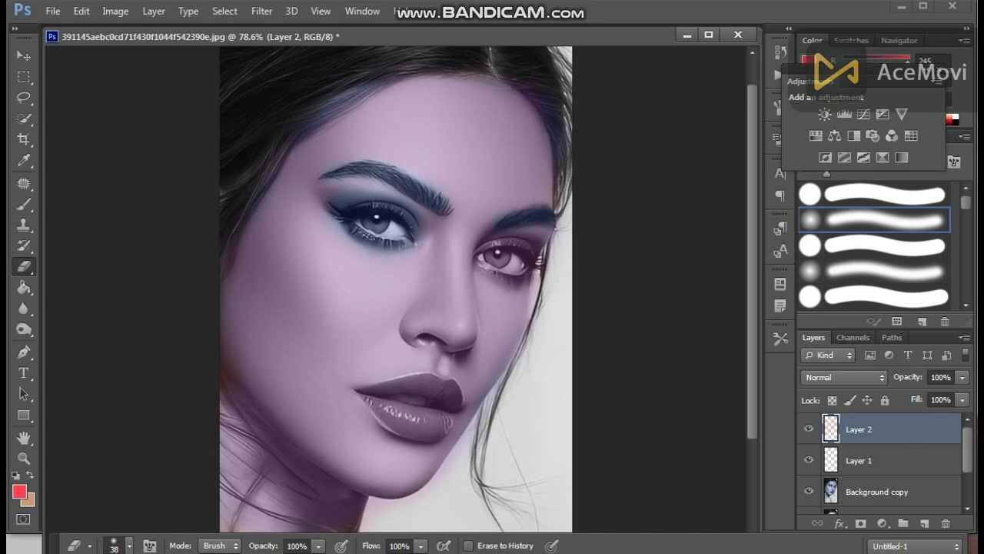
drag(532, 242, 537, 253)
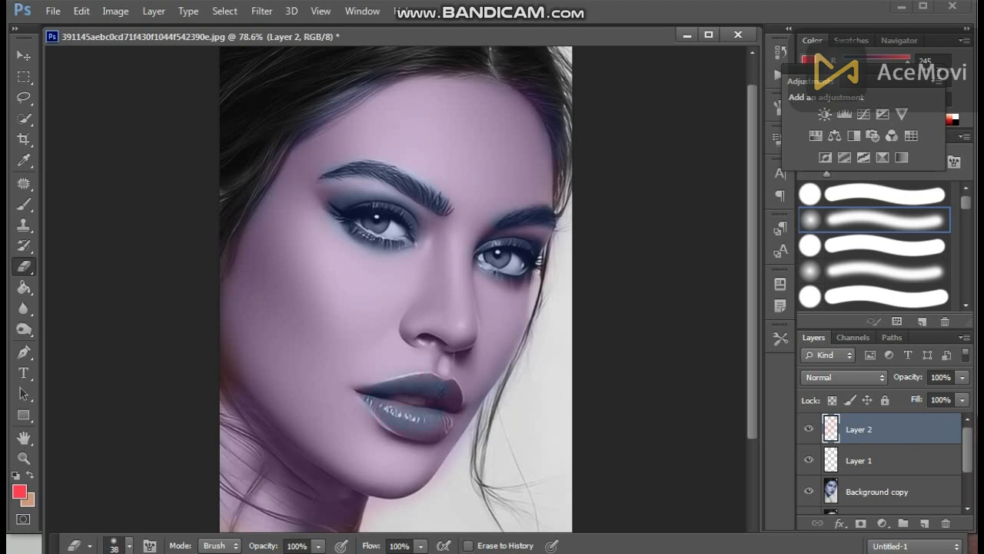
drag(456, 395, 455, 407)
Examine the tinted face and neck and the erased areas around the eyes, brows and lips.
scroll(395, 177, down, 4)
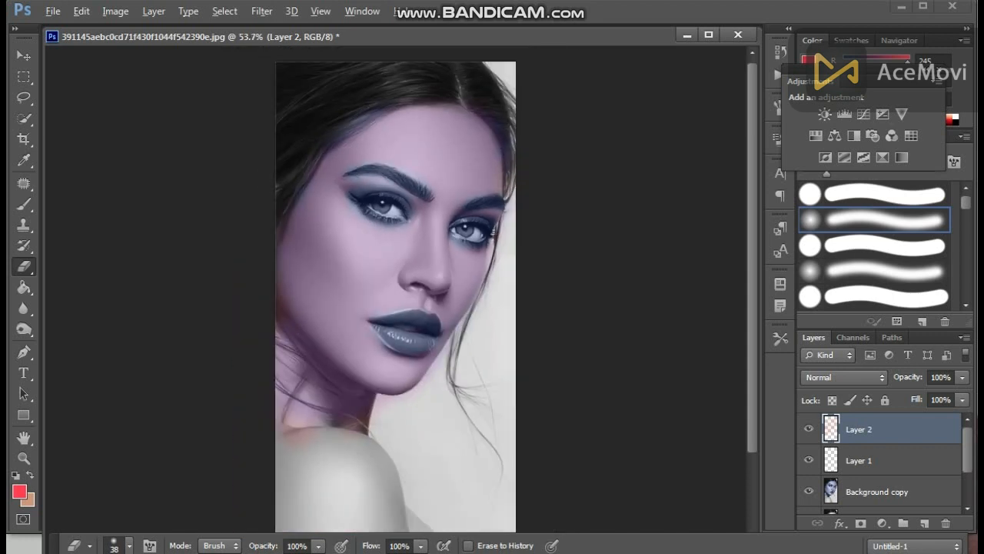
scroll(395, 289, up, 3)
scroll(395, 289, up, 3)
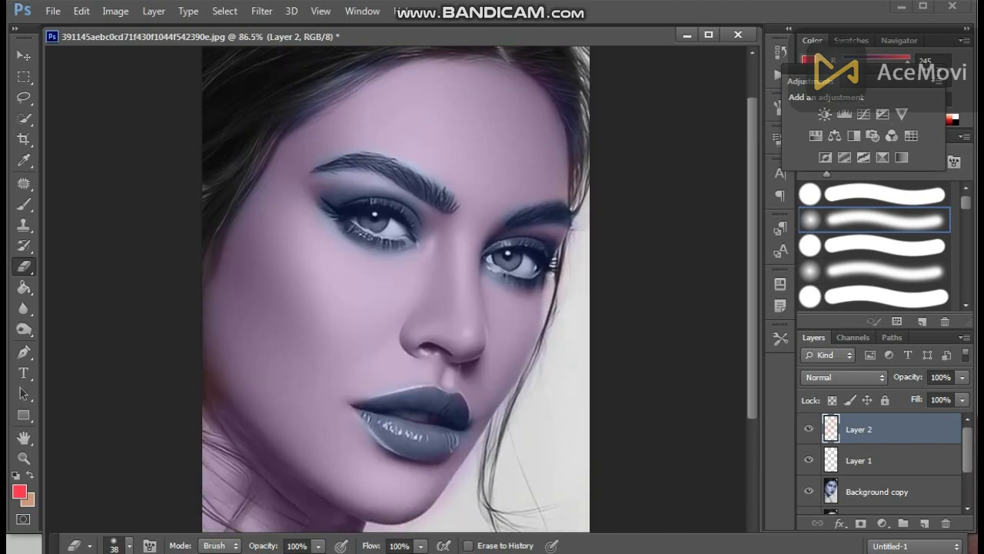
scroll(396, 289, down, 1)
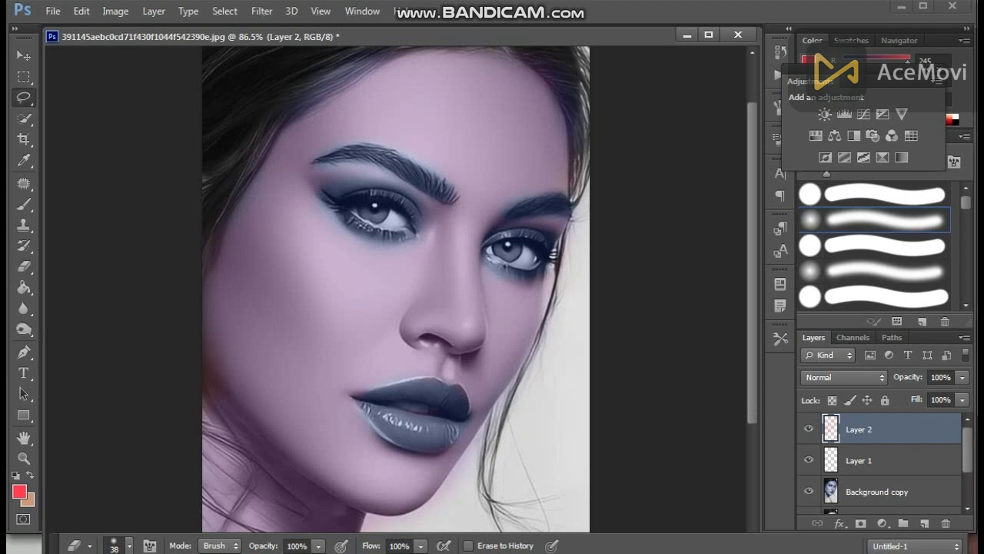
key(l)
scroll(395, 290, down, 2)
scroll(395, 289, up, 2)
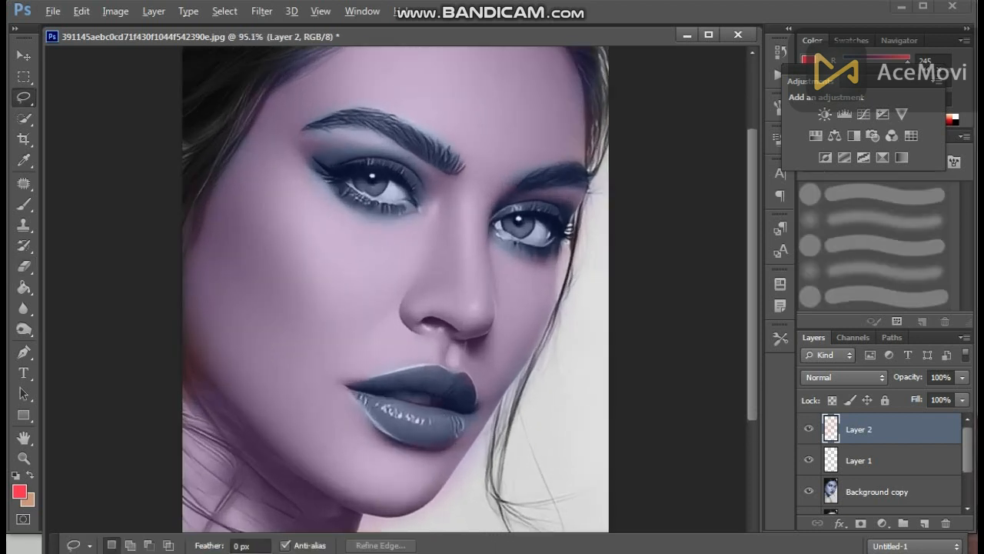
scroll(395, 289, up, 1)
scroll(395, 289, down, 1)
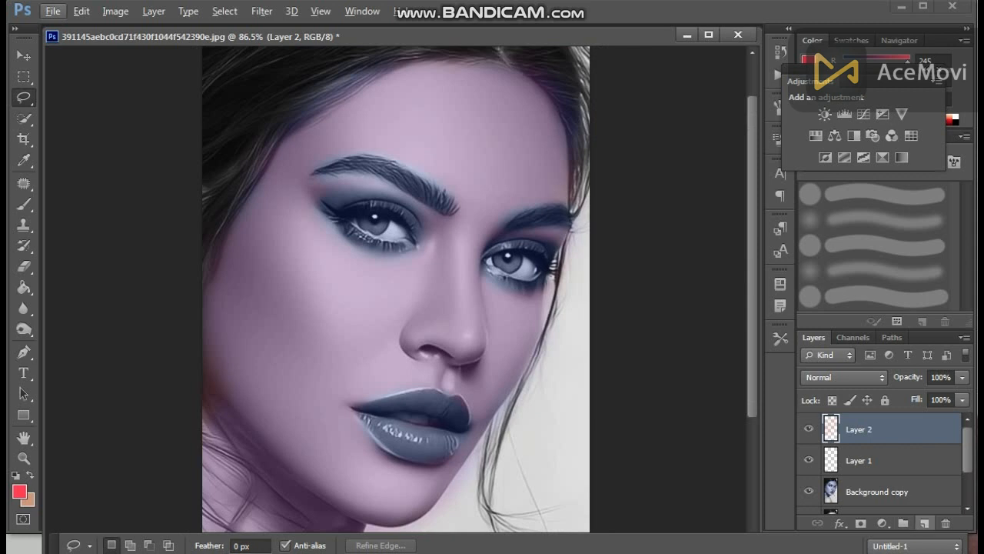
Add an empty layer above Layer 2 and set the foreground colour to pale yellow f4f08d.
click(924, 523)
click(19, 491)
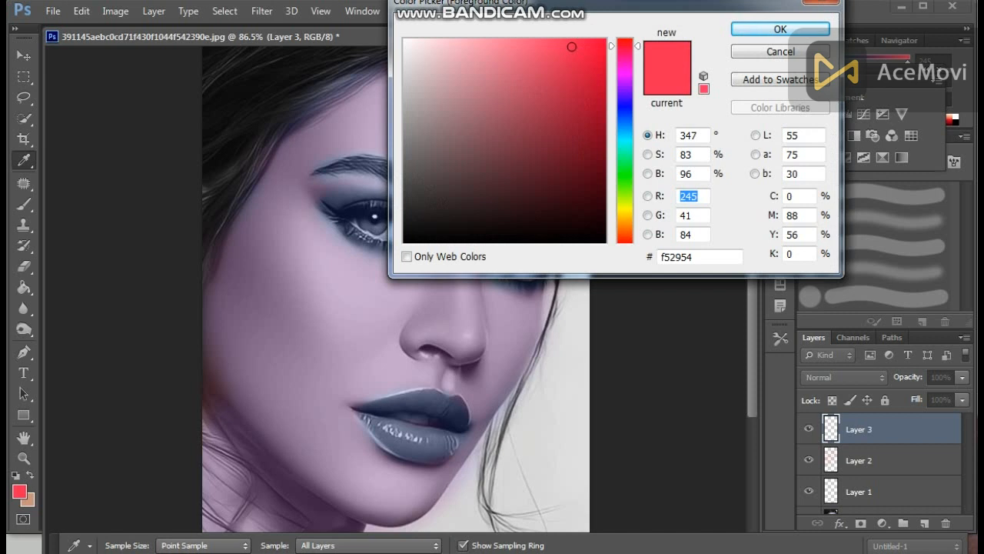
click(624, 210)
click(489, 48)
click(780, 29)
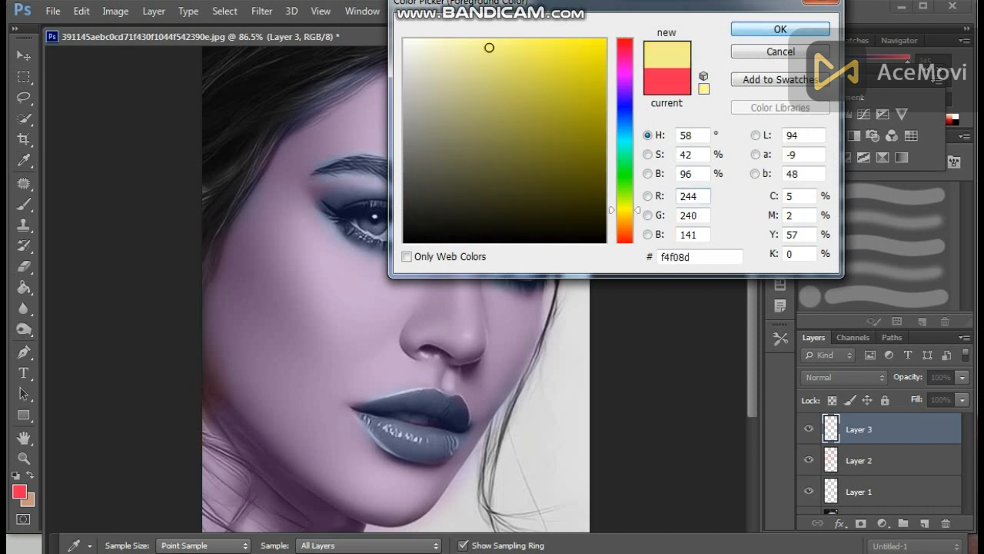
Brush the pale yellow at 15% opacity over the whole face and neck on Layer 3, including the eyes and lips.
key(b)
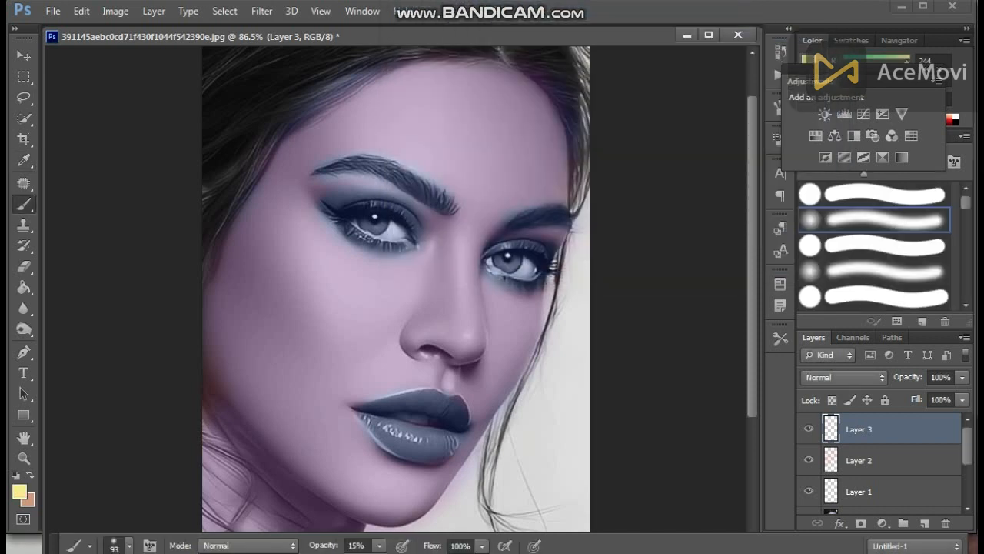
mouse_move(278, 196)
mouse_down()
mouse_move(229, 300)
mouse_move(228, 374)
mouse_move(276, 265)
mouse_move(337, 242)
mouse_move(376, 268)
mouse_move(296, 306)
mouse_move(300, 380)
mouse_move(338, 339)
mouse_move(419, 288)
mouse_move(452, 331)
mouse_move(469, 250)
mouse_move(361, 403)
mouse_move(296, 461)
mouse_move(230, 415)
mouse_move(215, 515)
mouse_move(307, 499)
mouse_move(330, 515)
mouse_move(392, 507)
mouse_move(427, 437)
mouse_move(421, 404)
mouse_move(450, 432)
mouse_move(446, 469)
mouse_move(485, 373)
mouse_move(515, 342)
mouse_move(506, 284)
mouse_up()
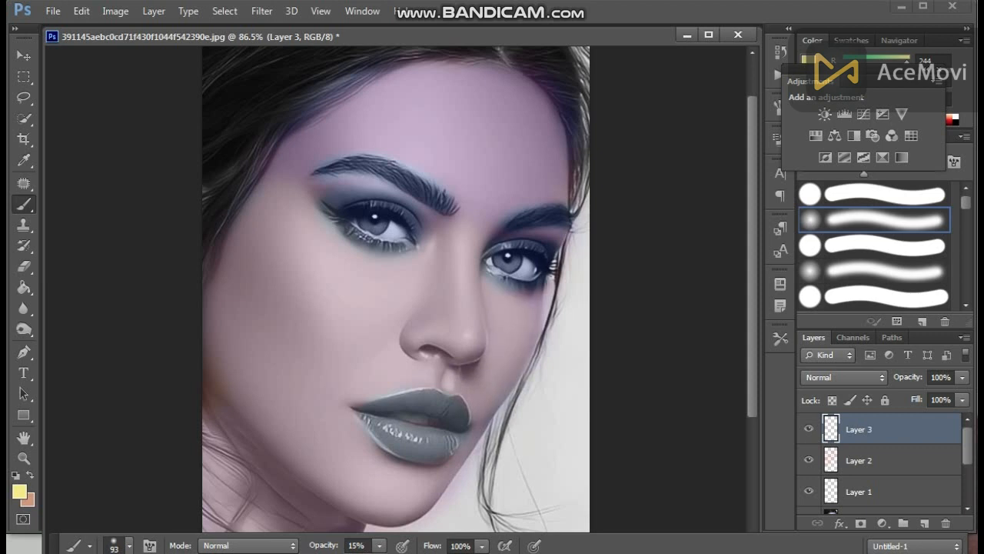
mouse_move(496, 230)
mouse_down()
mouse_move(530, 192)
mouse_move(531, 146)
mouse_move(476, 131)
mouse_move(526, 92)
mouse_move(427, 77)
mouse_move(296, 181)
mouse_move(415, 203)
mouse_move(426, 227)
mouse_move(338, 206)
mouse_up()
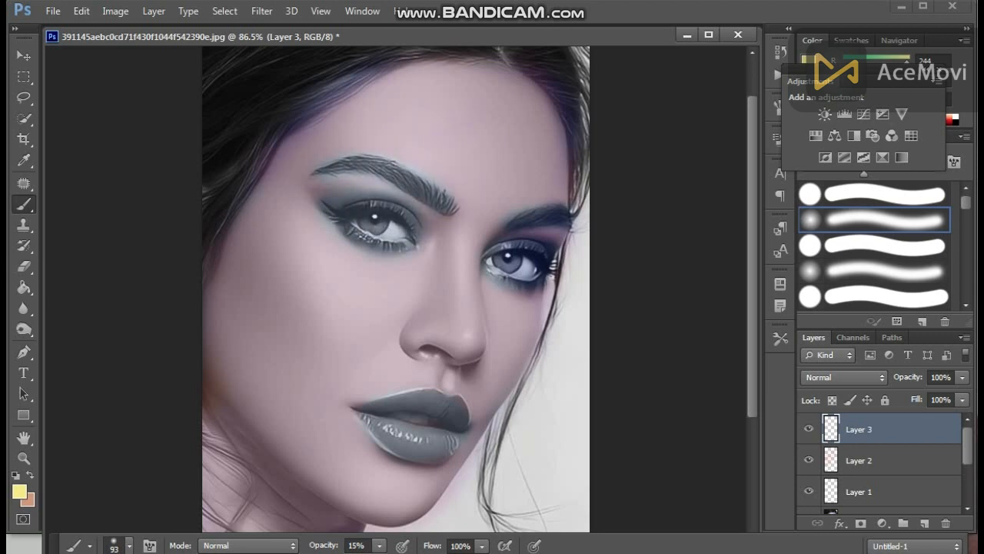
mouse_move(515, 221)
mouse_down()
mouse_move(547, 227)
mouse_move(503, 262)
mouse_move(550, 285)
mouse_up()
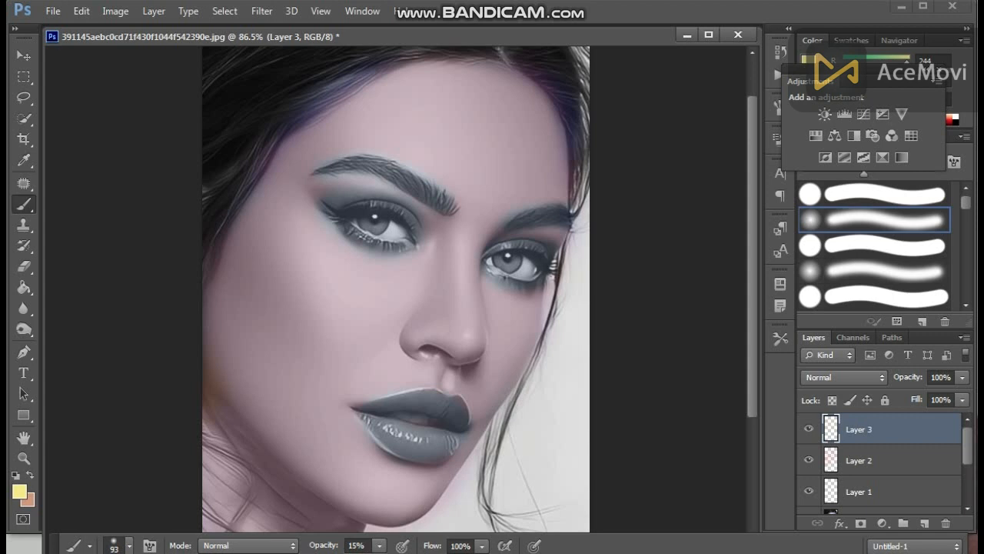
Erase the yellow tint from both eyes, both eyebrows and the lips on Layer 3 with the 38 px eraser.
key(e)
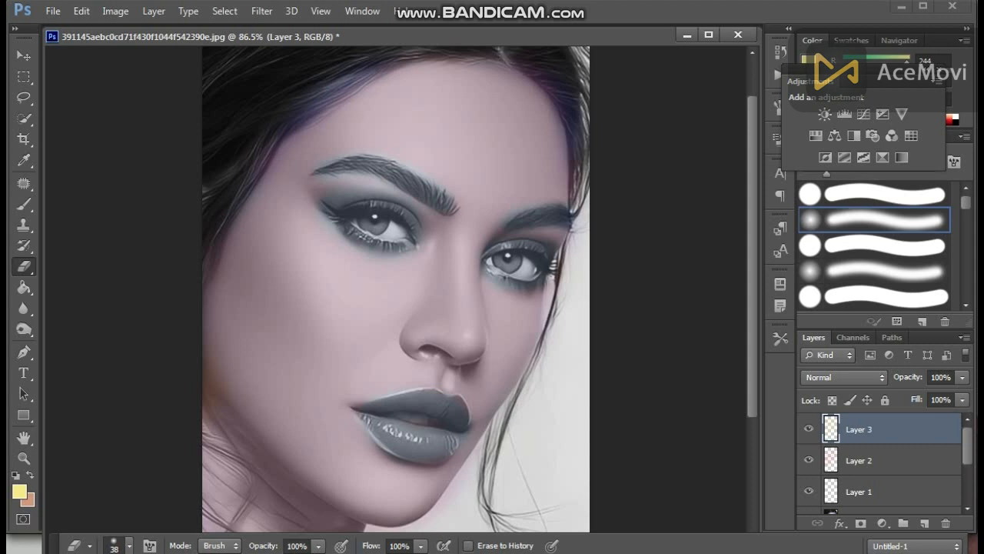
mouse_move(367, 221)
mouse_down()
mouse_move(397, 224)
mouse_move(395, 238)
mouse_move(363, 213)
mouse_move(386, 207)
mouse_move(412, 234)
mouse_up()
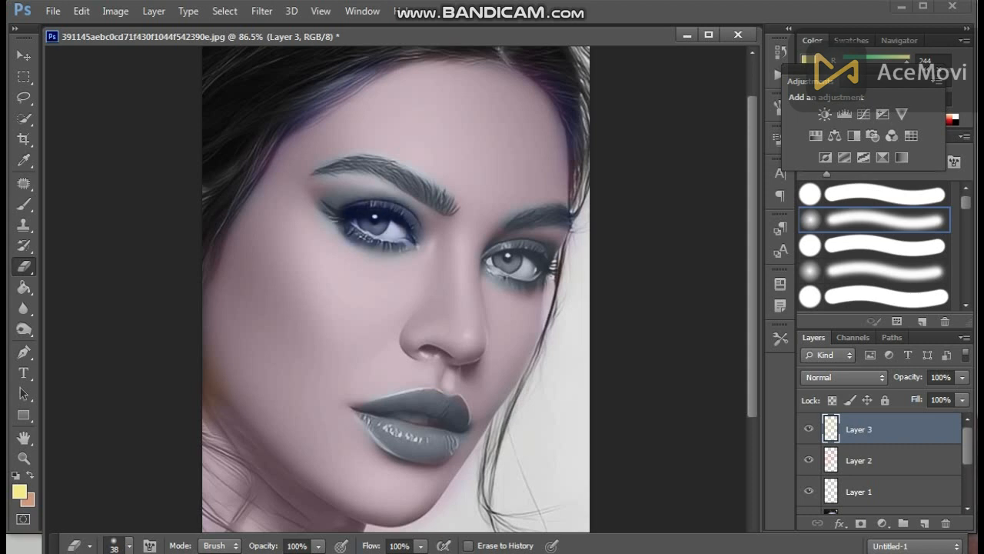
mouse_move(445, 202)
mouse_down()
mouse_move(400, 178)
mouse_move(332, 167)
mouse_up()
drag(504, 224, 565, 209)
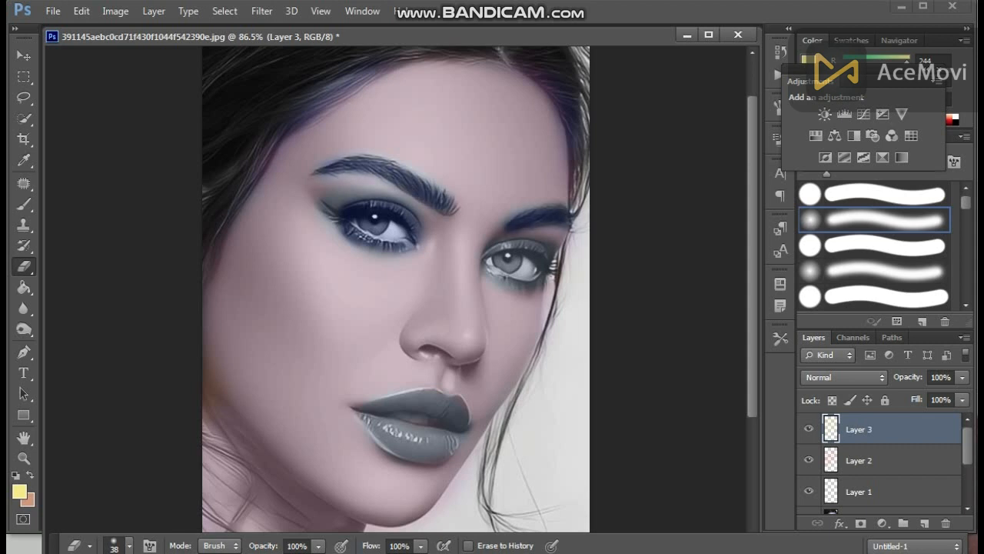
mouse_move(491, 265)
mouse_down()
mouse_move(520, 270)
mouse_move(509, 257)
mouse_move(528, 251)
mouse_move(515, 241)
mouse_move(538, 249)
mouse_move(530, 278)
mouse_up()
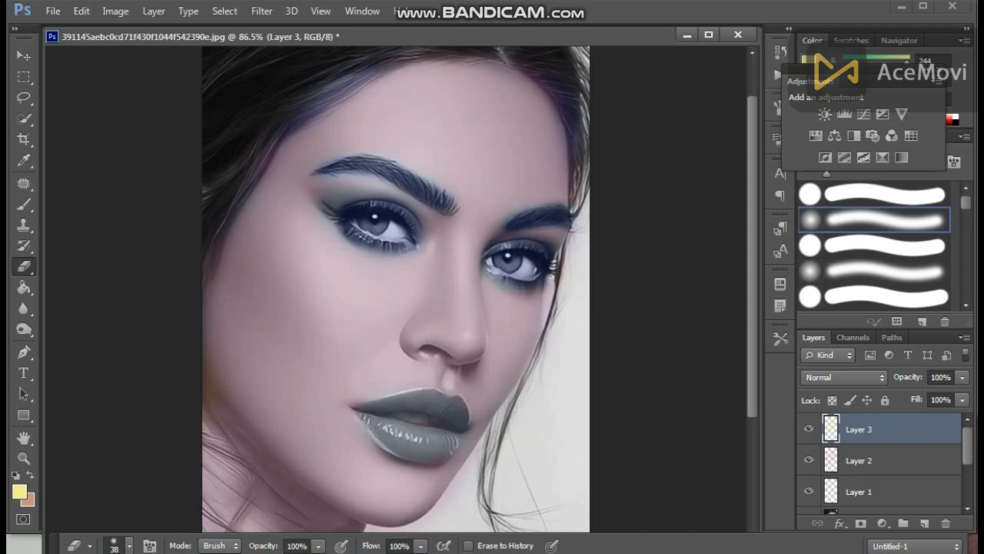
mouse_move(446, 402)
mouse_down()
mouse_move(384, 404)
mouse_move(400, 415)
mouse_move(462, 411)
mouse_move(446, 442)
mouse_move(369, 423)
mouse_move(428, 452)
mouse_move(413, 452)
mouse_move(448, 451)
mouse_move(464, 426)
mouse_move(452, 404)
mouse_move(428, 421)
mouse_up()
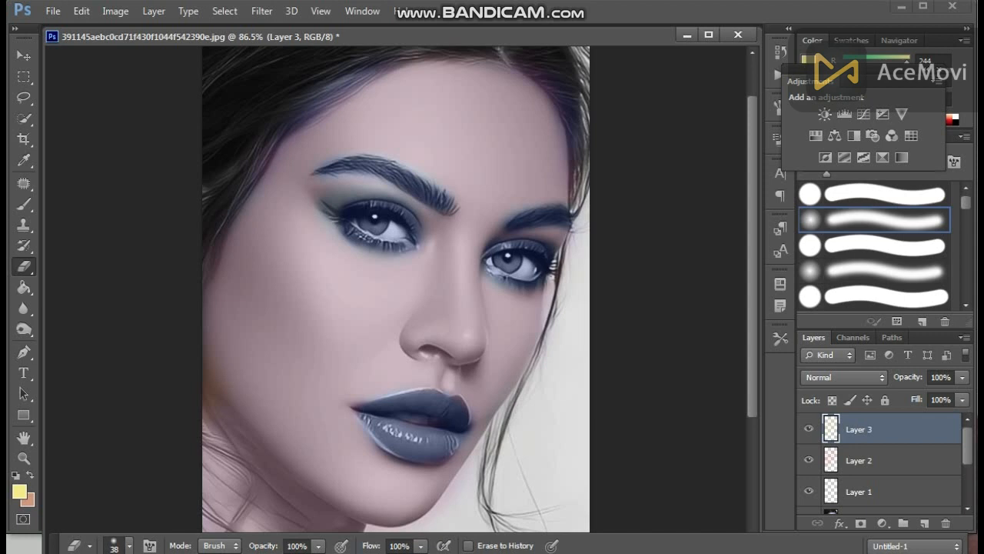
click(153, 11)
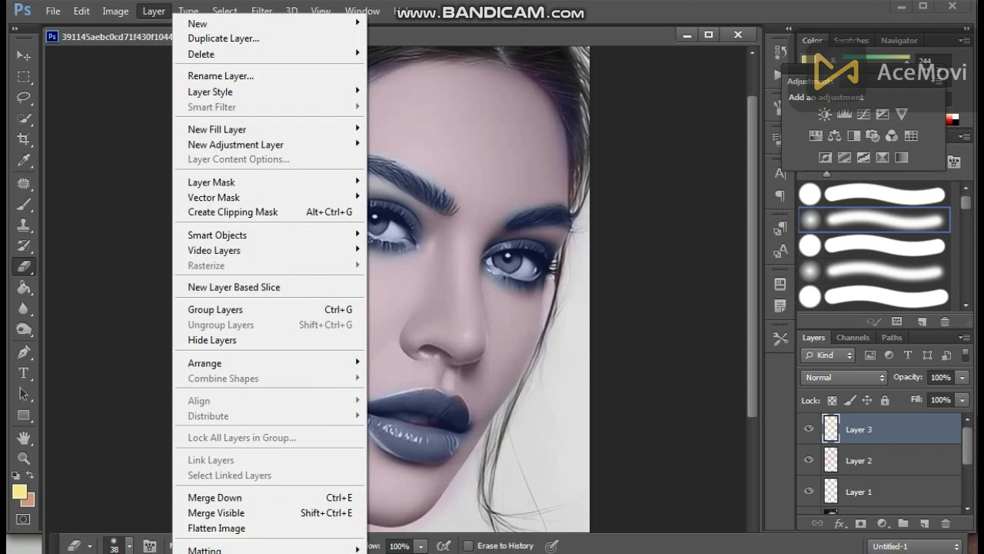
key(Escape)
click(924, 523)
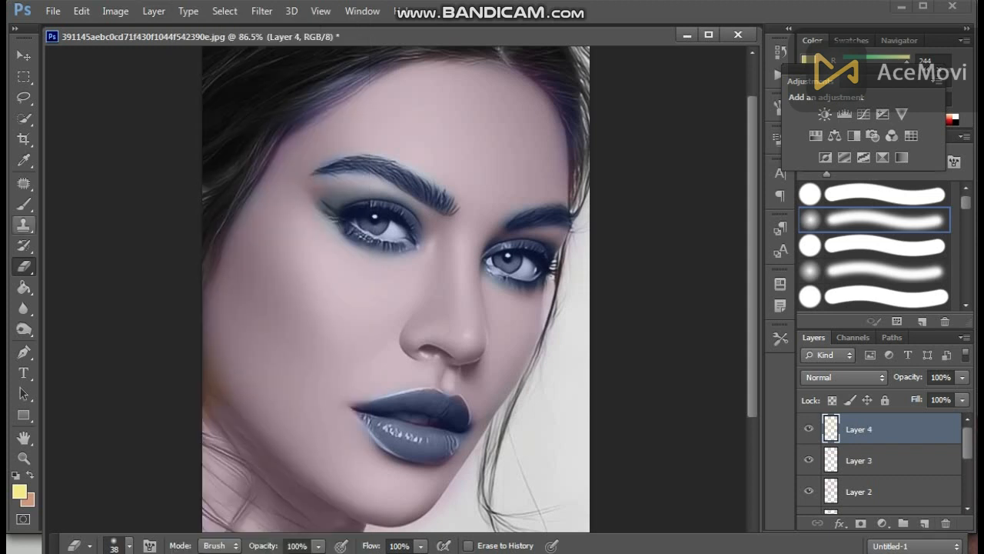
key(b)
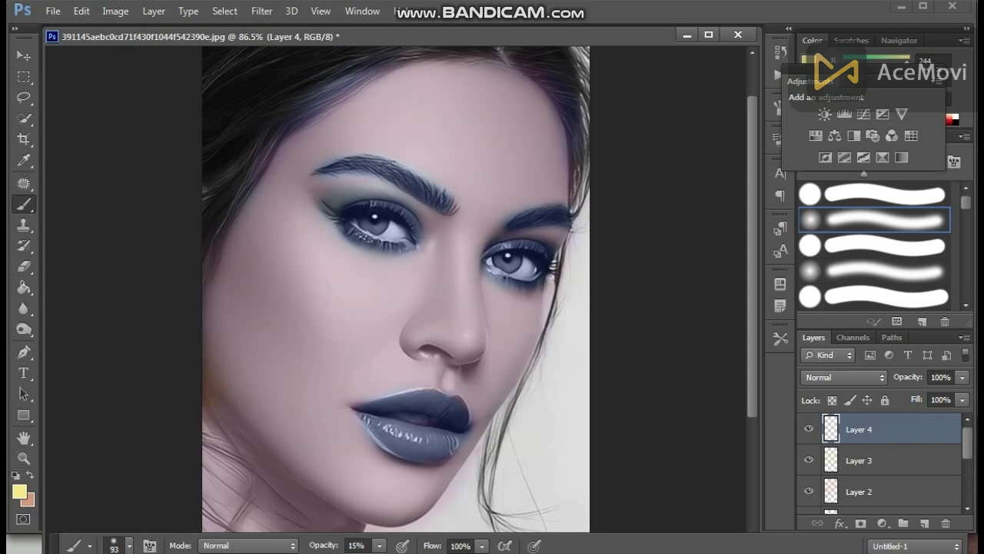
click(20, 492)
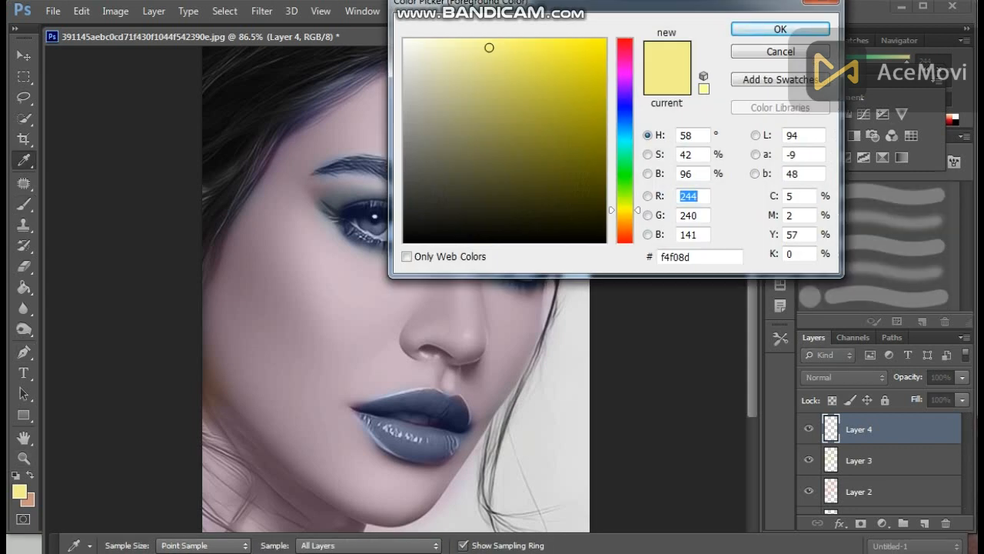
drag(653, 2, 659, 16)
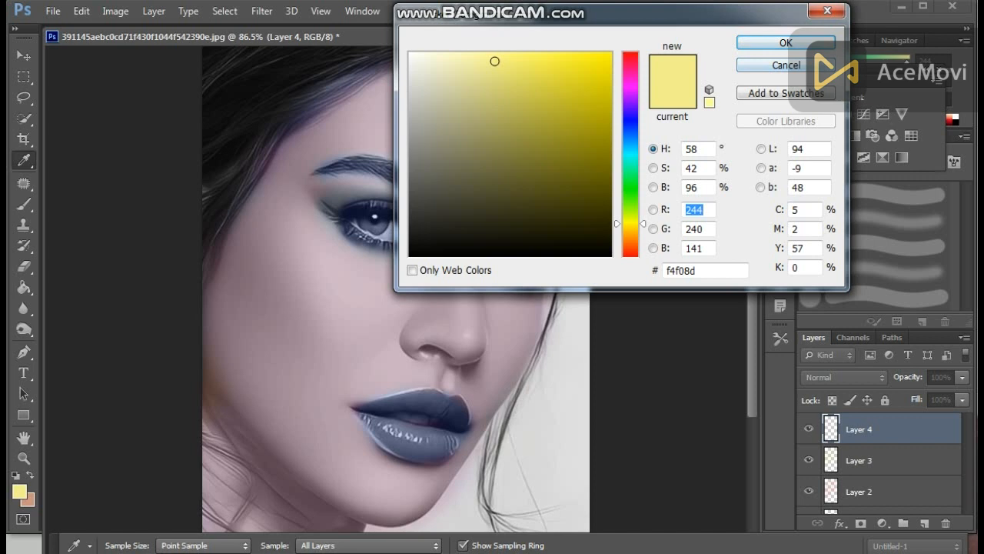
click(786, 65)
Flatten the image and duplicate the resulting Background layer.
click(154, 10)
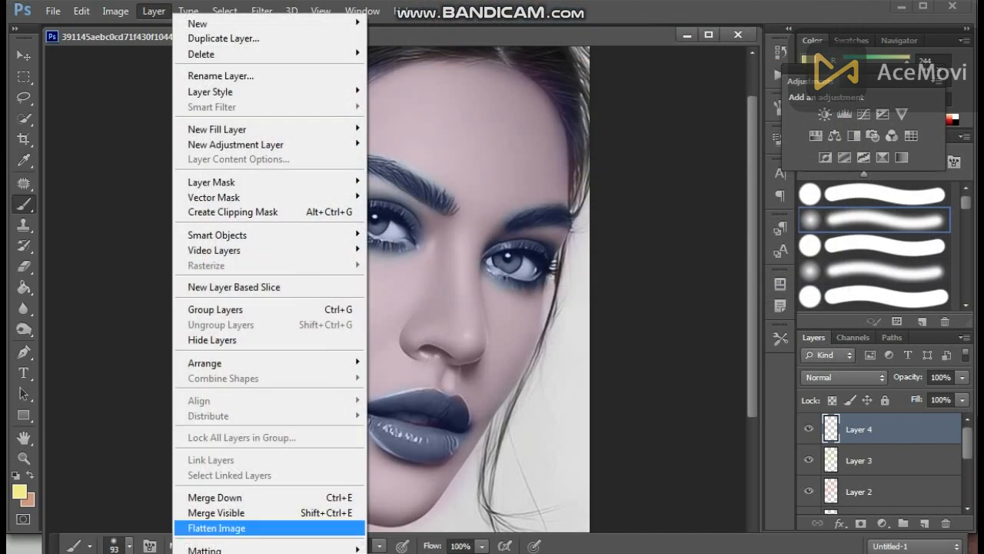
click(212, 527)
drag(892, 439, 924, 524)
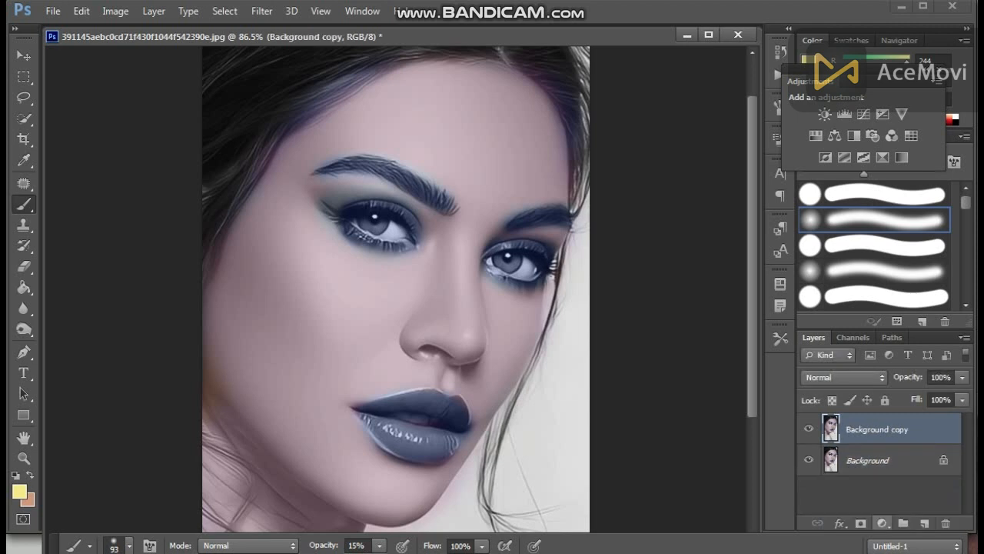
Add a Hue/Saturation adjustment layer with Master hue -2, saturation +21 and lightness +3.
click(882, 523)
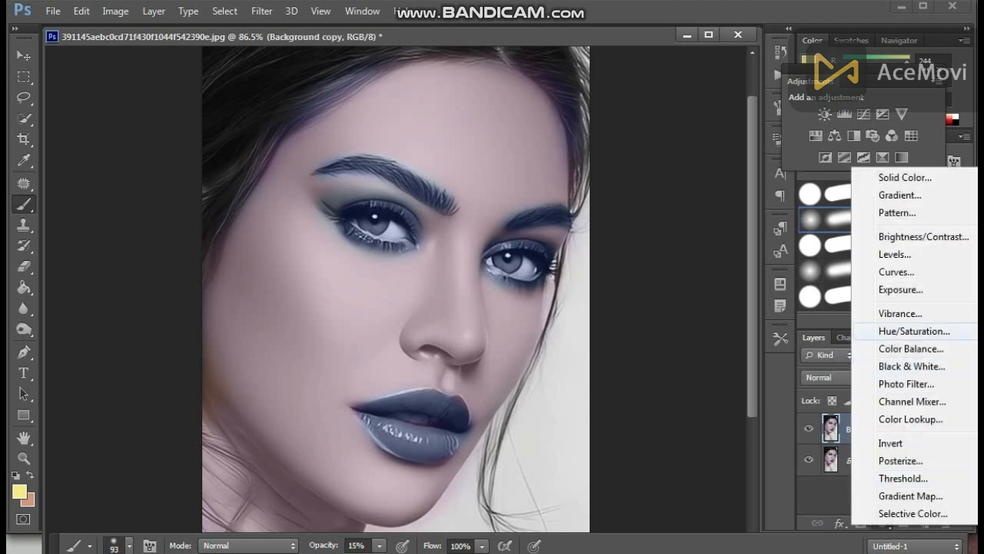
click(922, 331)
drag(771, 238, 784, 206)
mouse_move(770, 172)
mouse_down()
mouse_move(757, 172)
mouse_move(768, 172)
mouse_up()
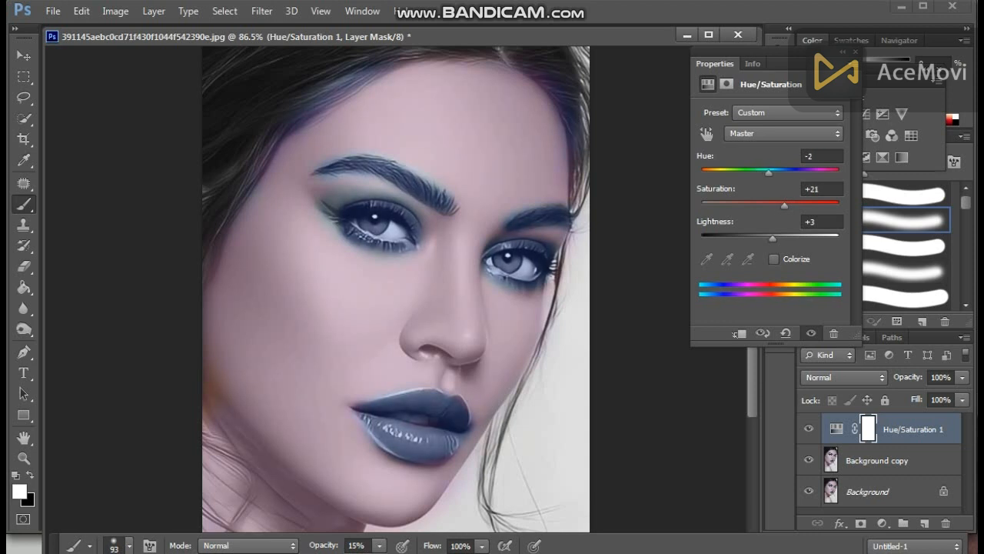
Set the Reds range of the Hue/Saturation adjustment to saturation -13 and lightness -13.
click(782, 133)
click(746, 179)
drag(770, 205, 762, 237)
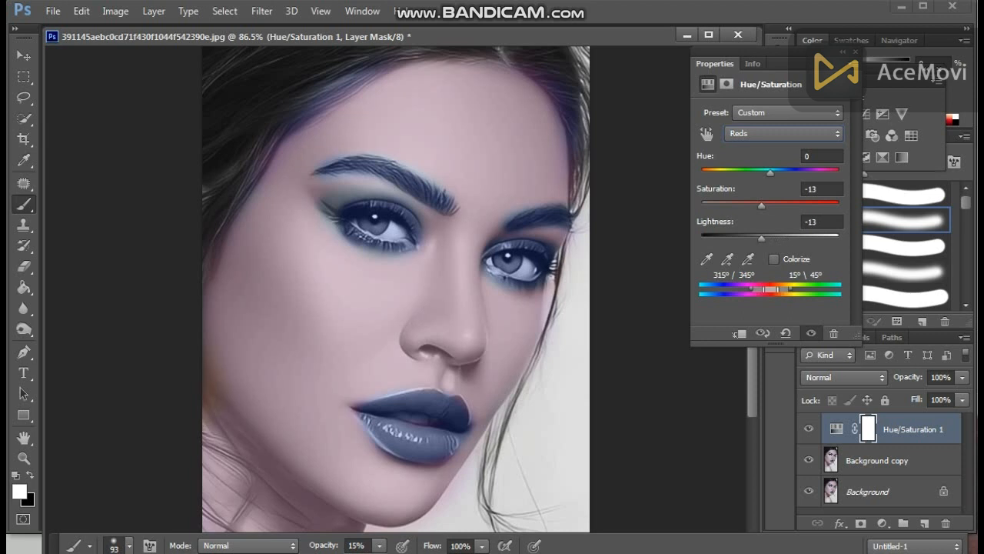
click(783, 134)
click(783, 134)
Merge the visible layers and duplicate the resulting Background layer.
click(154, 11)
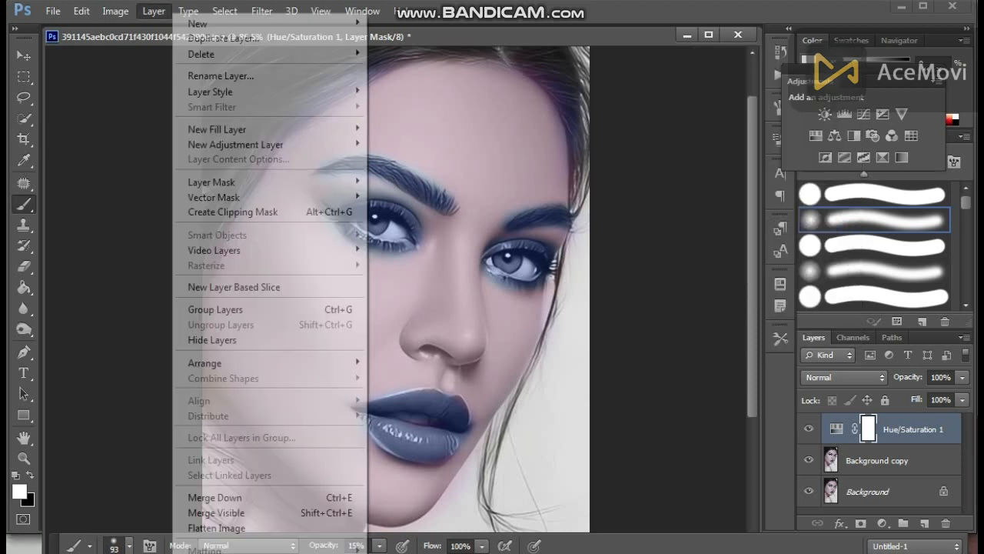
click(223, 512)
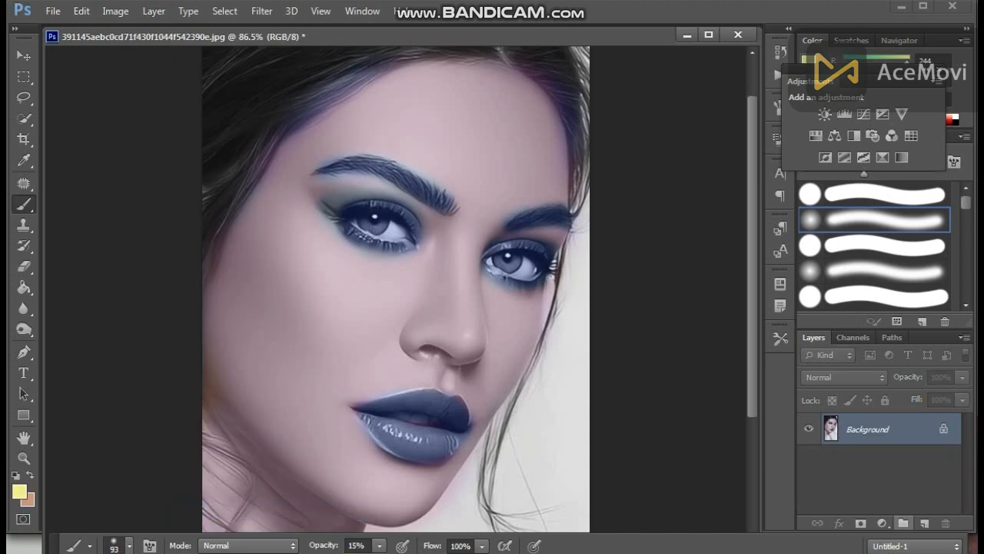
drag(885, 433, 924, 523)
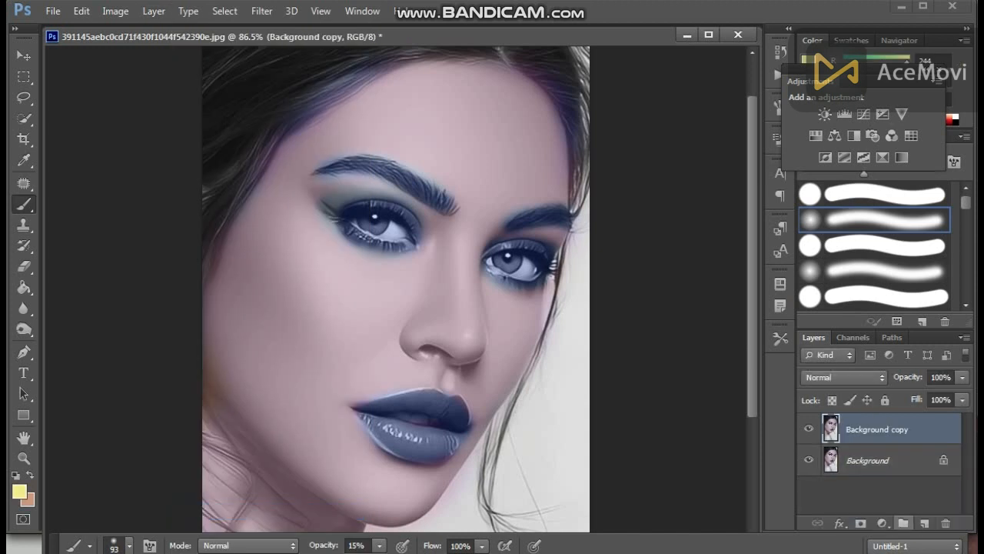
Add a Channel Mixer adjustment layer with the Red output channel set to green -7%, blue -7% and constant +9%.
click(881, 523)
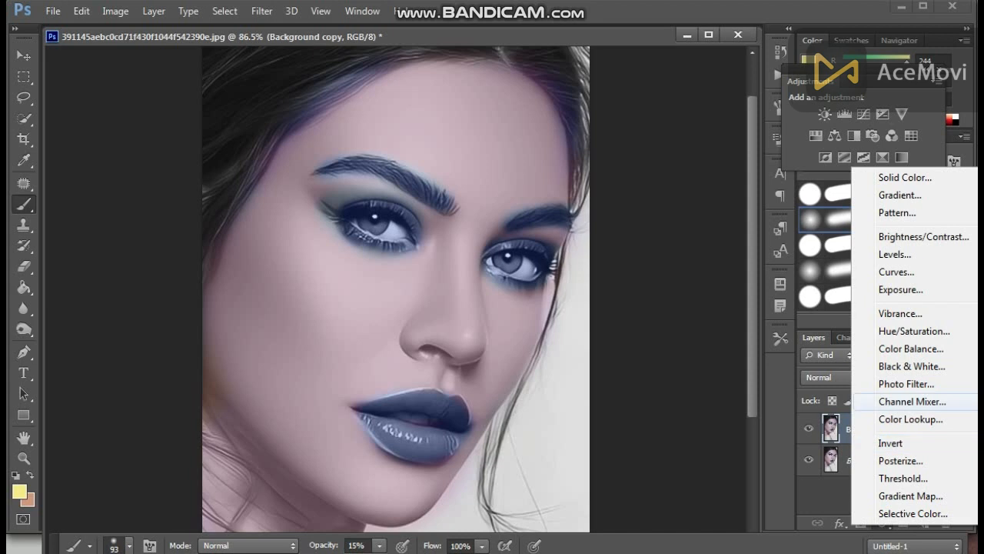
click(911, 401)
drag(770, 323, 774, 322)
drag(770, 264, 767, 230)
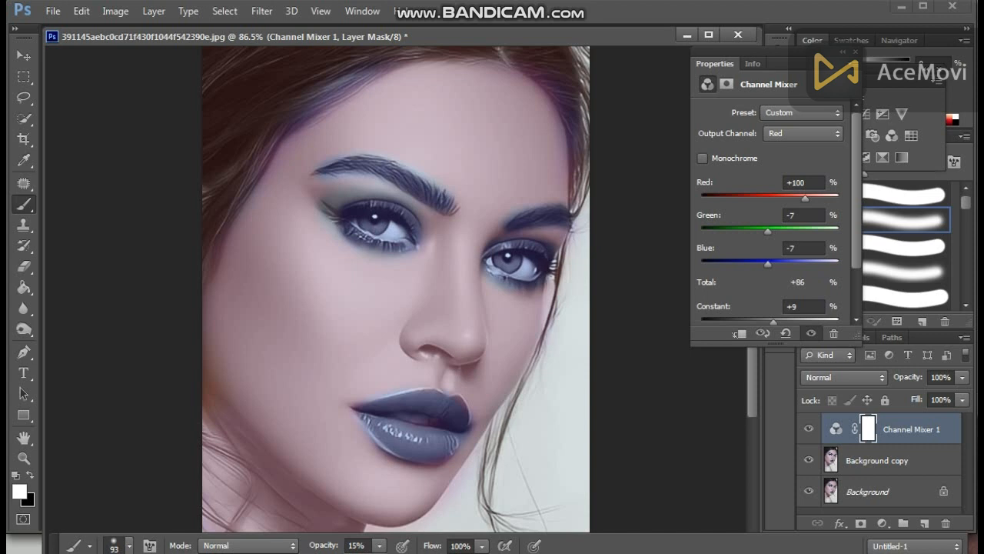
drag(804, 199, 805, 198)
Set the Channel Mixer's Green output channel to red +5%, green +97%, blue +5% and constant +2%.
click(803, 133)
click(792, 159)
drag(770, 322, 771, 321)
drag(770, 264, 772, 263)
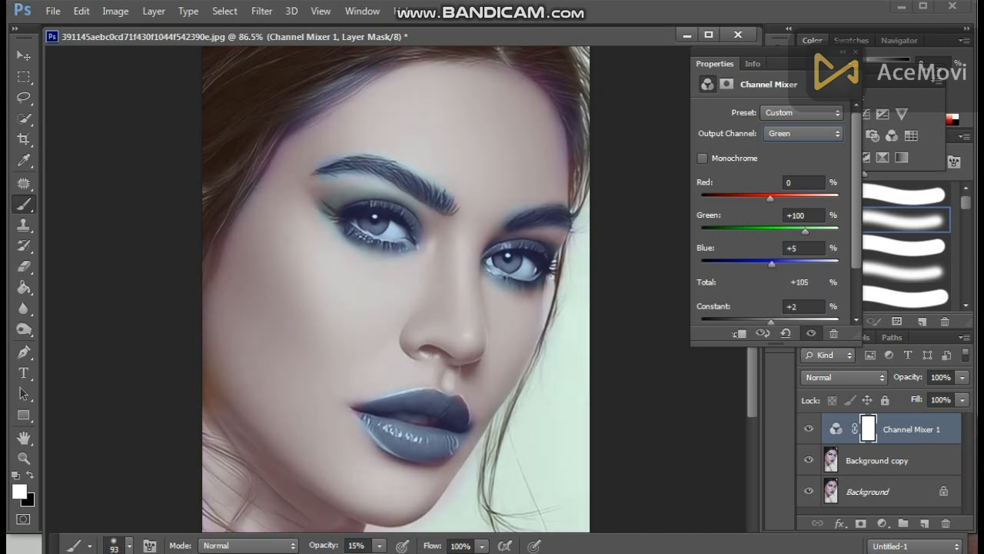
drag(804, 231, 803, 230)
drag(769, 198, 772, 197)
Set the Channel Mixer's Blue output channel to red +2%, green -2%, blue +113% and constant -5%.
click(803, 133)
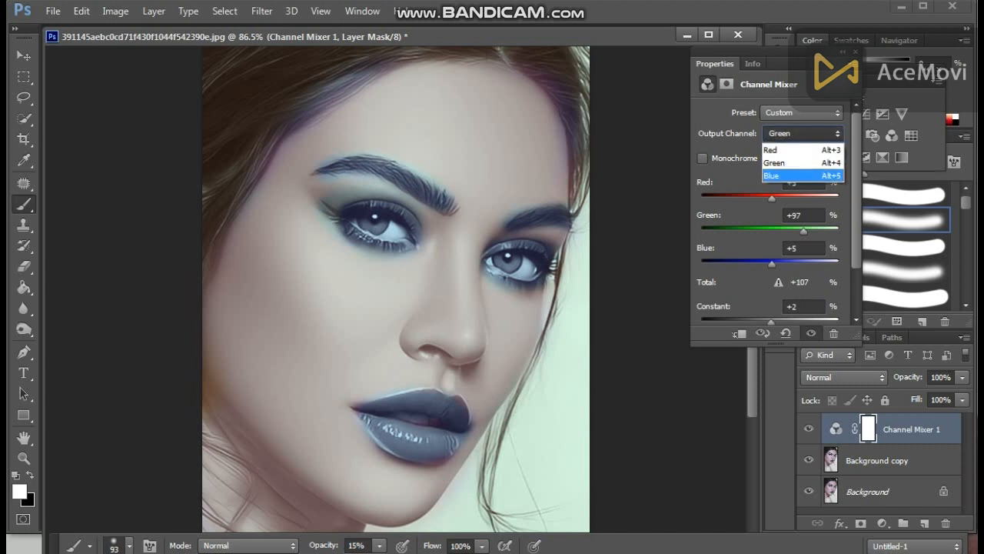
click(780, 162)
mouse_move(770, 321)
mouse_down()
mouse_move(758, 321)
mouse_move(769, 321)
mouse_up()
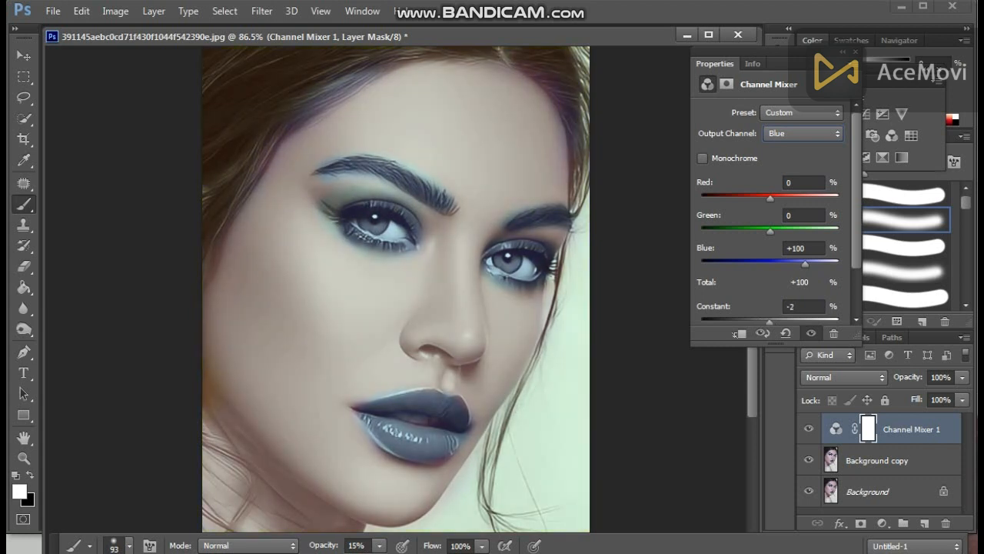
drag(805, 264, 809, 264)
drag(770, 231, 771, 198)
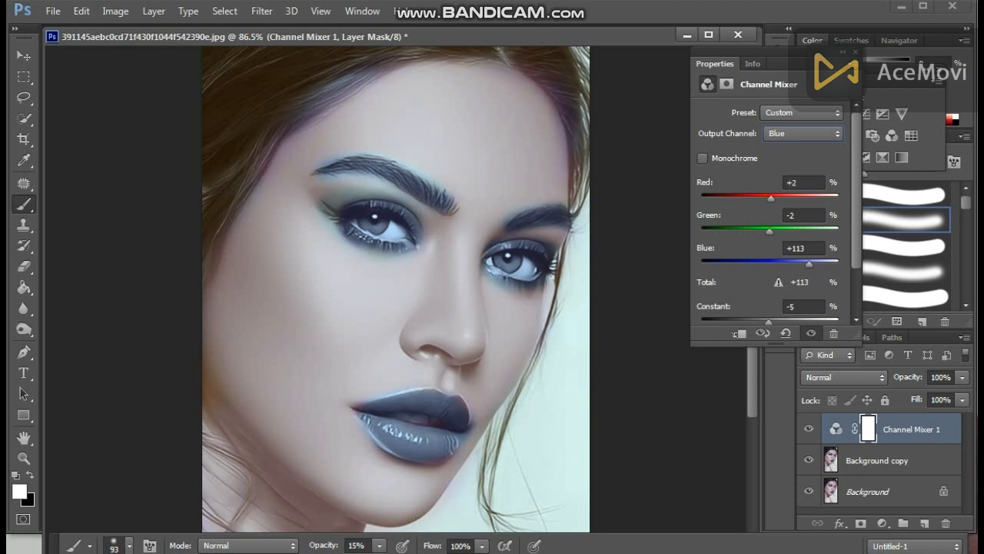
Flatten the Channel Mixer adjustment and the portrait layers into a single Background layer.
click(855, 51)
click(153, 11)
click(223, 524)
Add a Color Balance adjustment layer and shift the midtones toward yellow with a Yellow–Blue value of -27.
scroll(396, 288, up, 3)
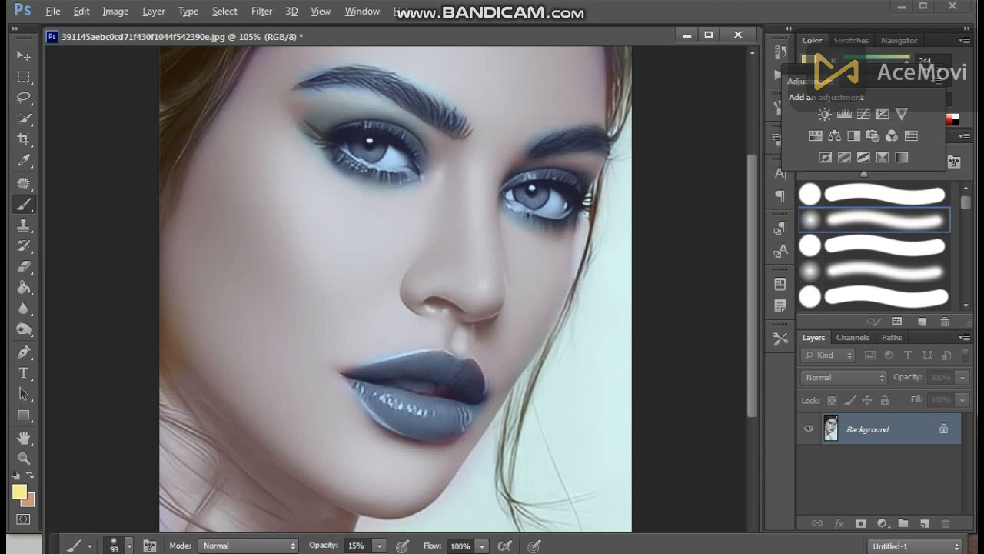
scroll(396, 288, down, 3)
scroll(396, 289, up, 1)
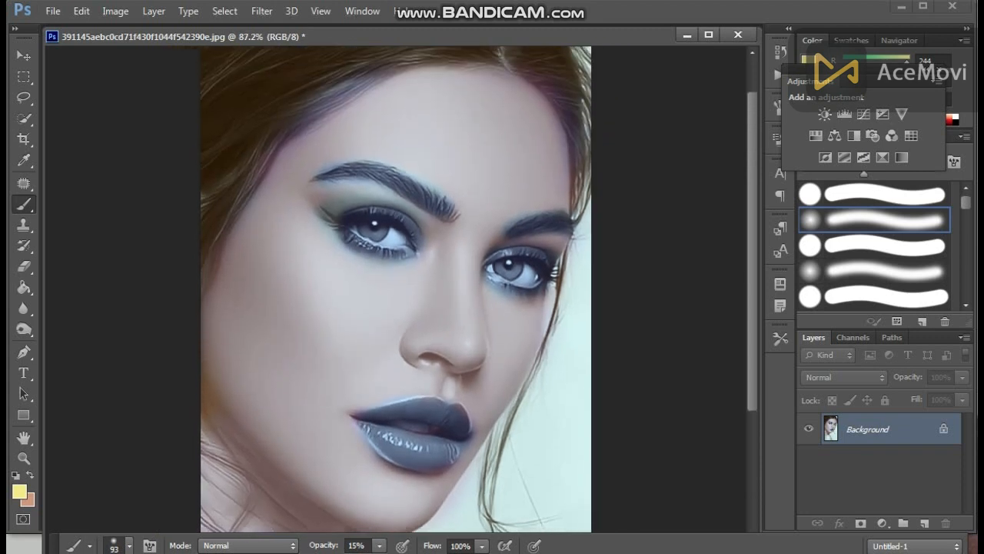
scroll(396, 288, down, 1)
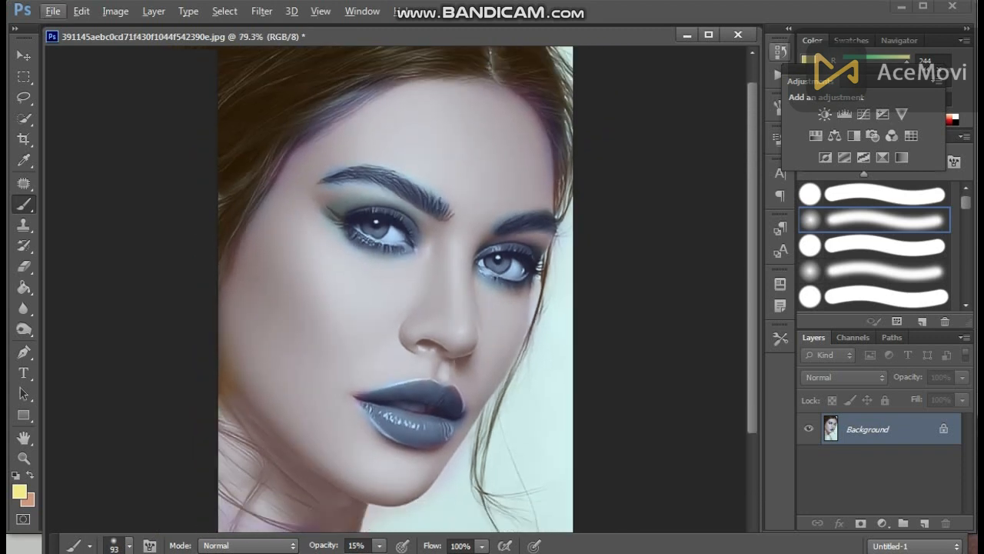
click(834, 135)
drag(744, 206, 732, 206)
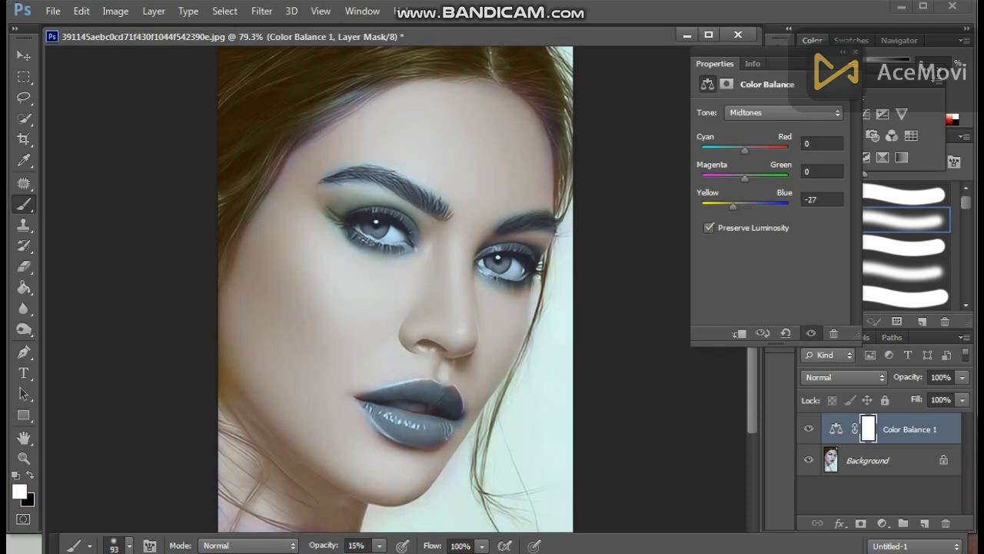
click(855, 52)
Add a Curves adjustment layer with a slightly shifted midpoint on the RGB curve, and flatten the image.
click(881, 523)
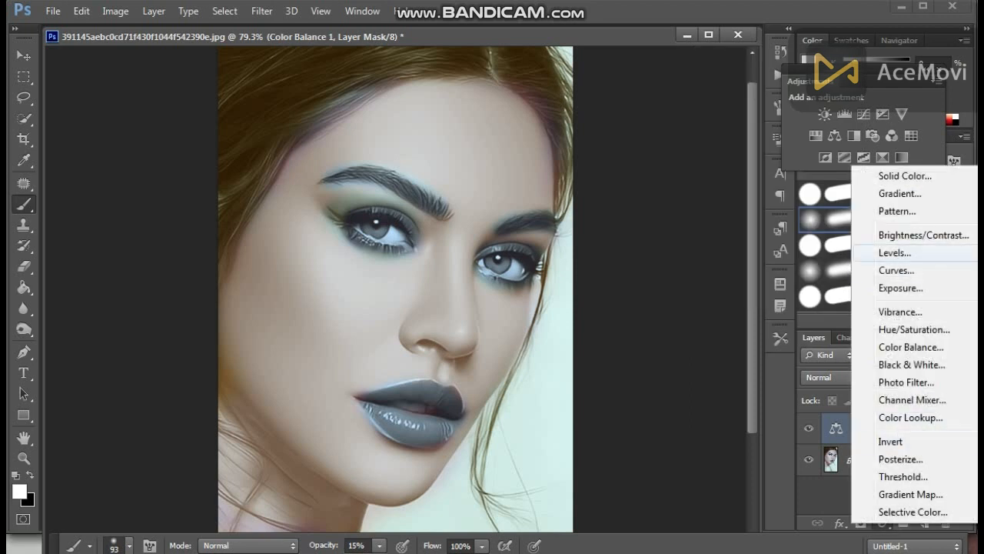
click(884, 267)
click(780, 204)
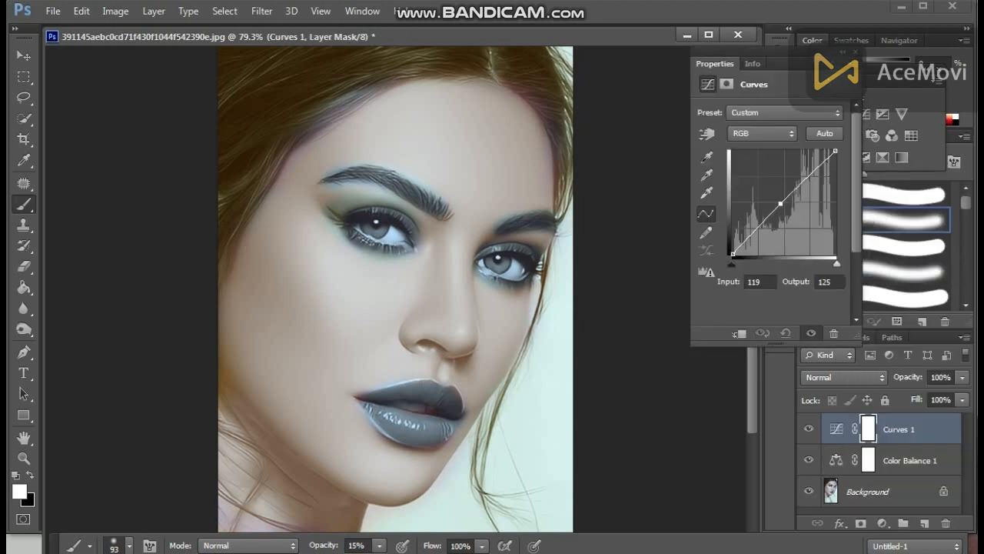
drag(781, 203, 780, 205)
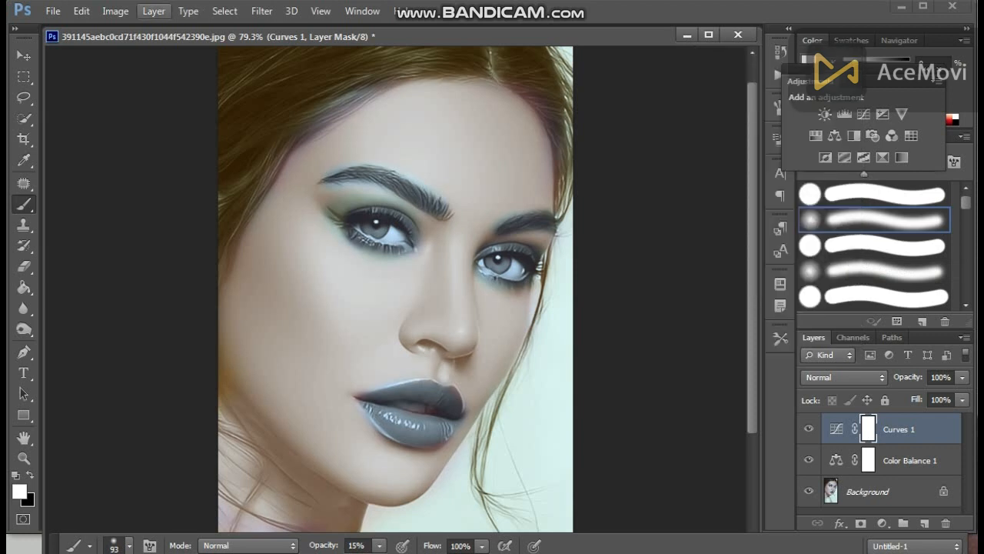
click(154, 11)
click(217, 527)
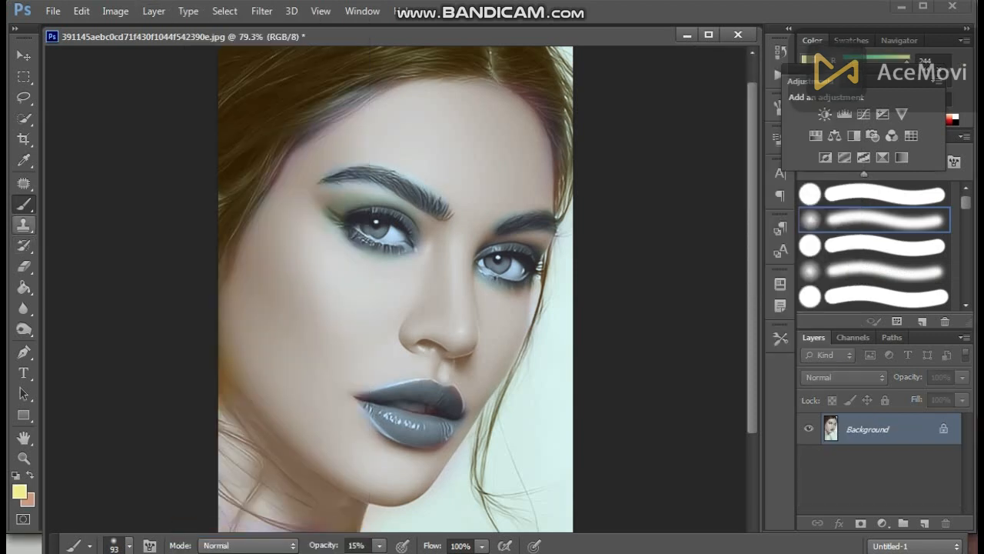
Set the foreground colour to the brownish red 9c2d1e.
click(20, 492)
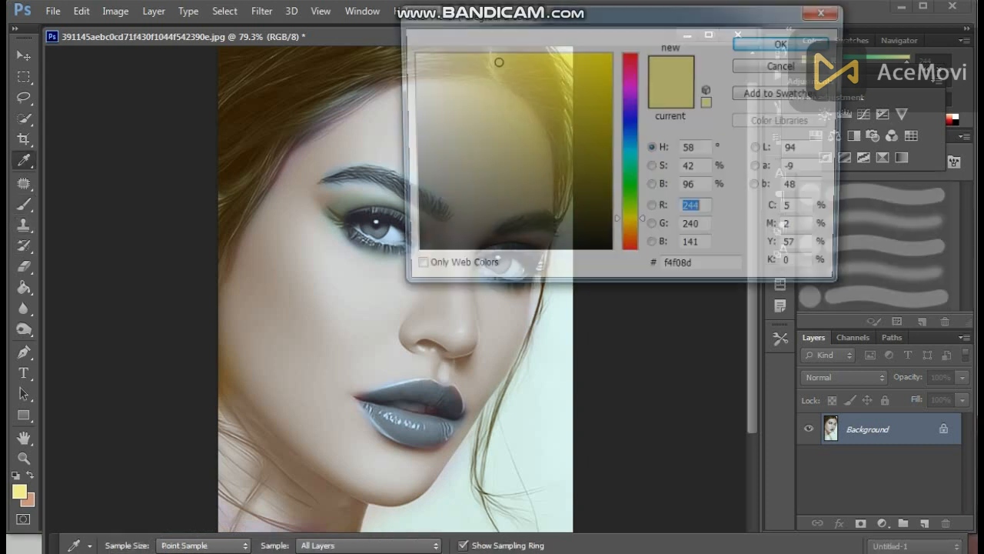
drag(599, 14, 728, 44)
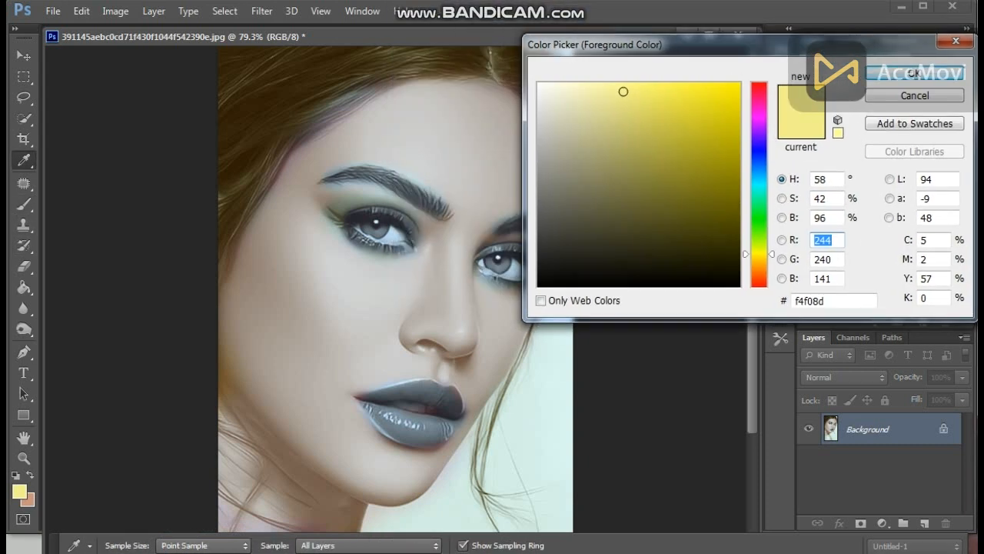
click(759, 108)
drag(759, 109, 758, 283)
click(702, 162)
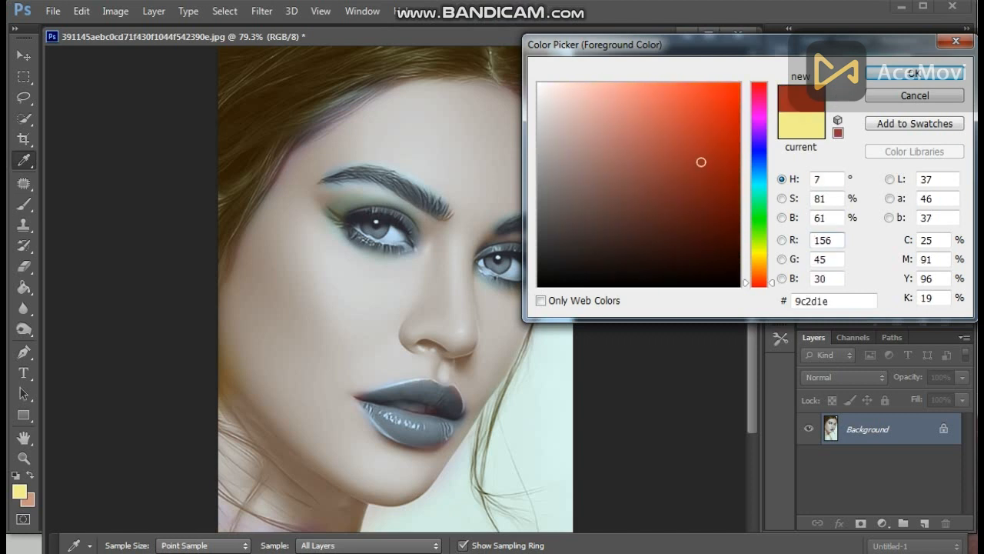
click(914, 72)
Set the soft brush to 43 px and duplicate the Background layer for the eye makeup.
key(b)
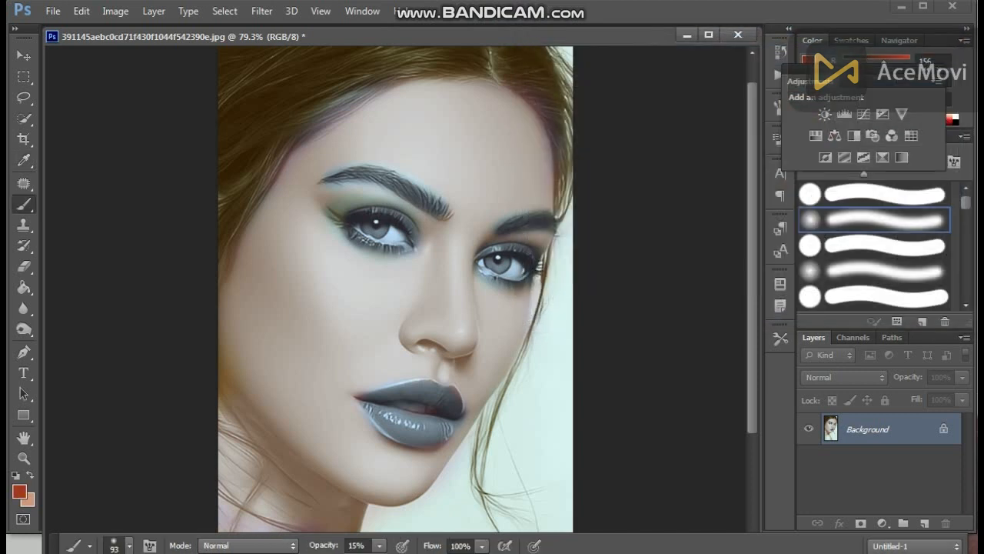
right_click(431, 280)
drag(514, 318, 476, 318)
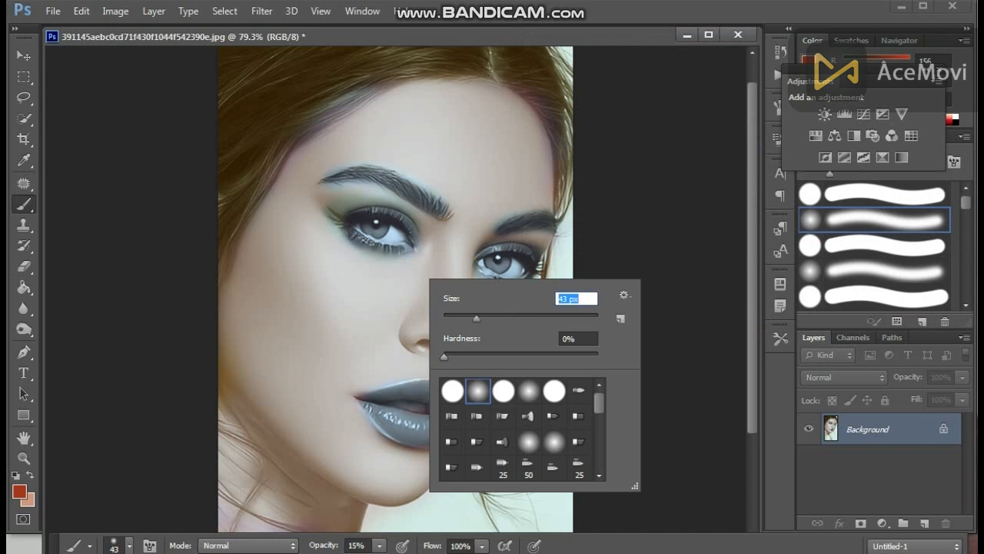
key(Return)
mouse_move(884, 434)
mouse_down()
mouse_move(904, 516)
mouse_move(924, 524)
mouse_up()
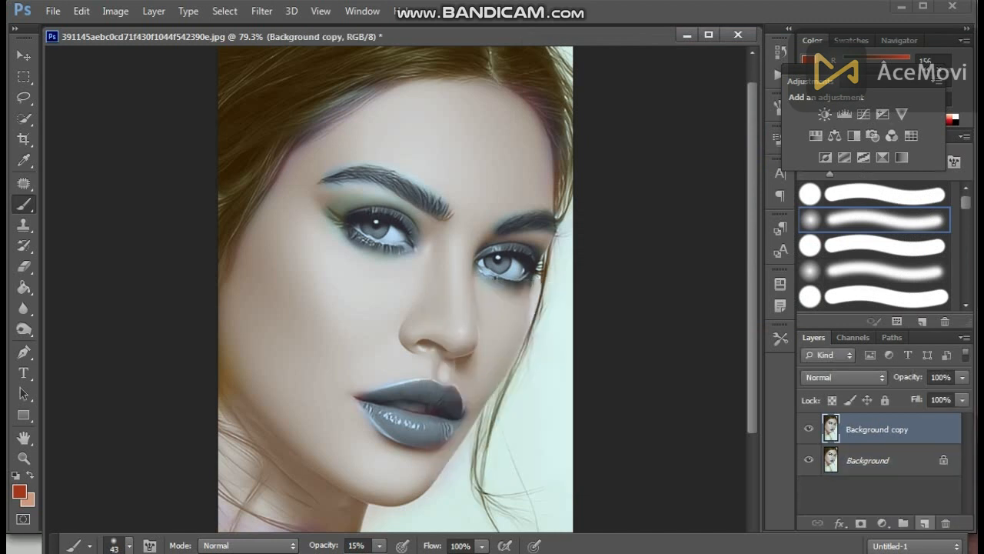
Try brushing the brownish red over the larger eye's upper lid at 15% opacity, and undo the stroke.
drag(416, 220, 375, 205)
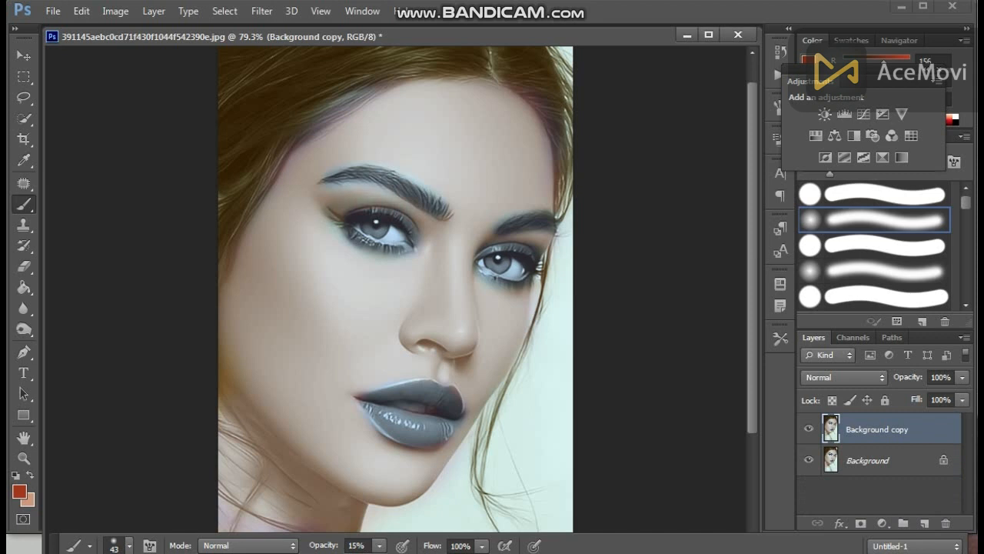
click(379, 546)
click(379, 545)
click(379, 546)
click(379, 546)
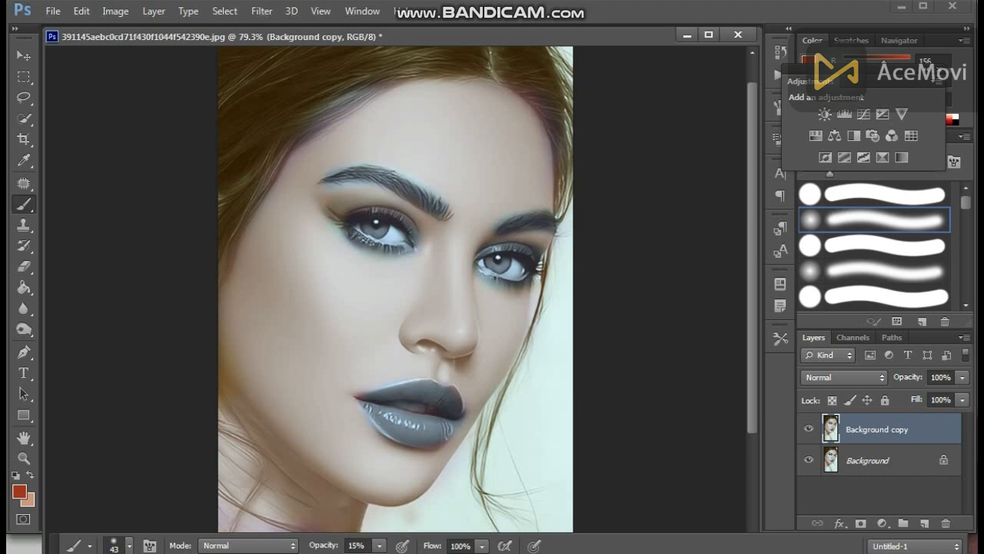
key(ctrl+z)
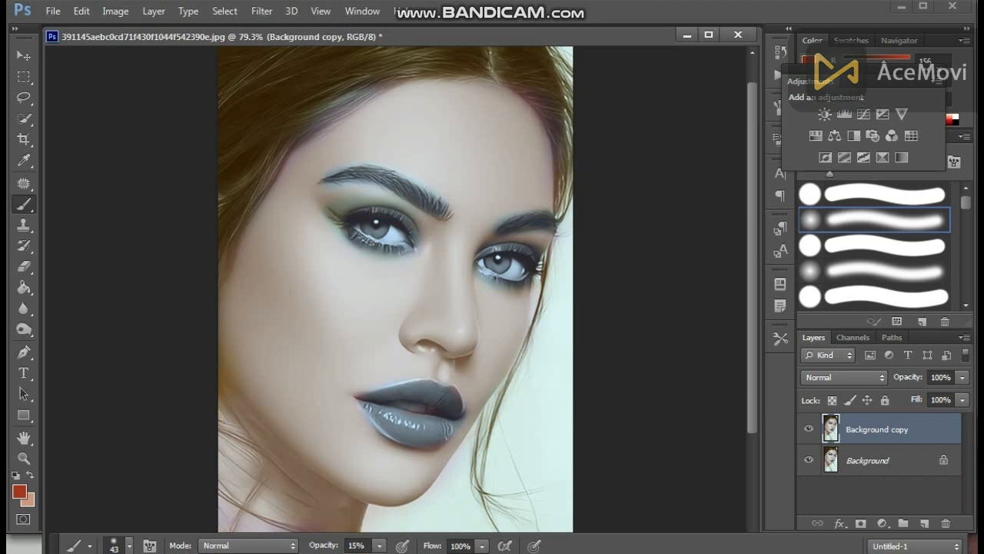
Set the brush opacity to 40% and paint brownish-red eyeshadow over the larger eye's upper lid.
click(379, 546)
click(399, 528)
mouse_move(416, 216)
mouse_down()
mouse_move(402, 206)
mouse_move(333, 205)
mouse_move(377, 196)
mouse_move(416, 212)
mouse_move(423, 228)
mouse_up()
Reduce the brush to 20 px and paint the same brownish-red eyeshadow on the other eye's upper lid.
right_click(575, 217)
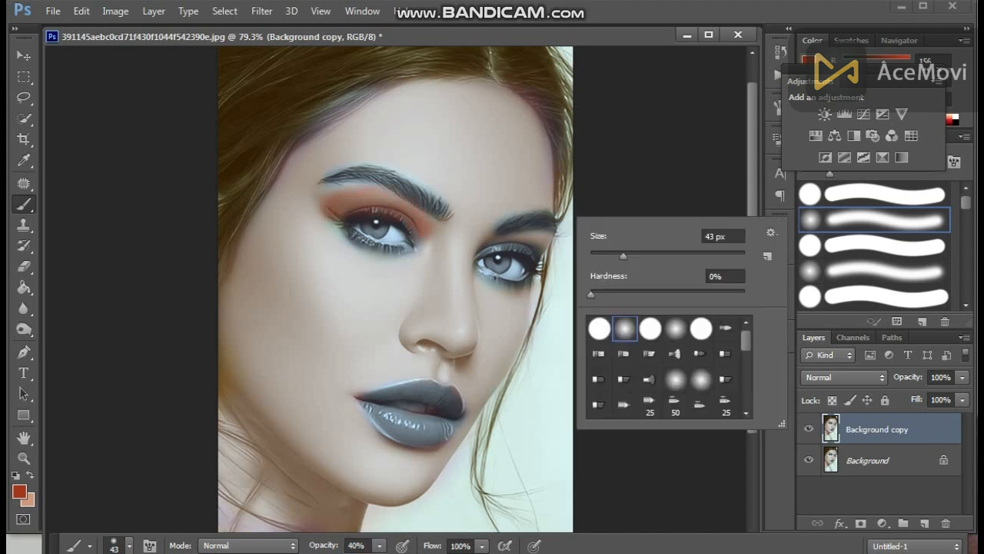
drag(623, 256, 605, 256)
mouse_move(506, 239)
mouse_down()
mouse_move(530, 237)
mouse_move(550, 249)
mouse_move(495, 248)
mouse_move(543, 235)
mouse_move(552, 243)
mouse_up()
key(ctrl+z)
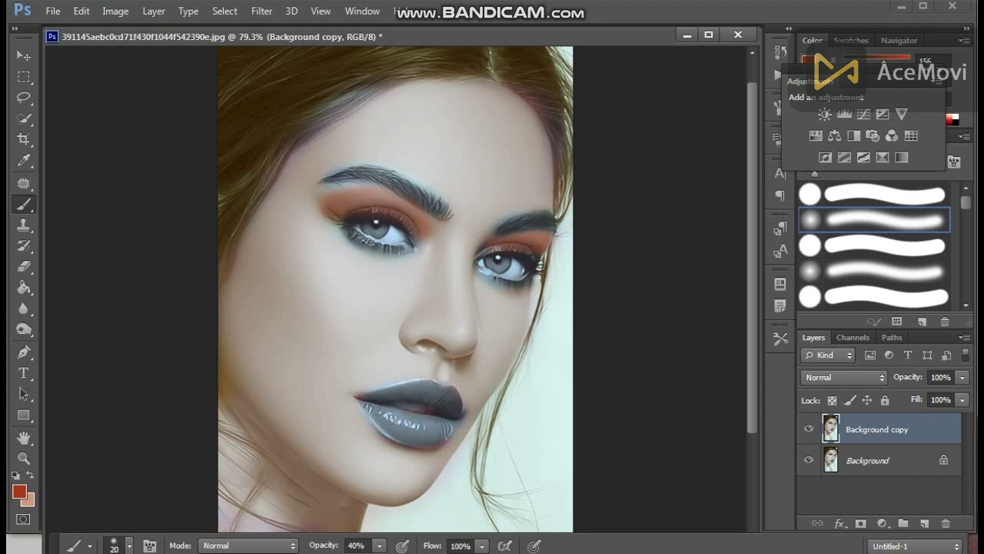
Lower the Background copy layer's fill to 67% and flatten the image.
click(962, 399)
drag(961, 418, 935, 417)
click(154, 11)
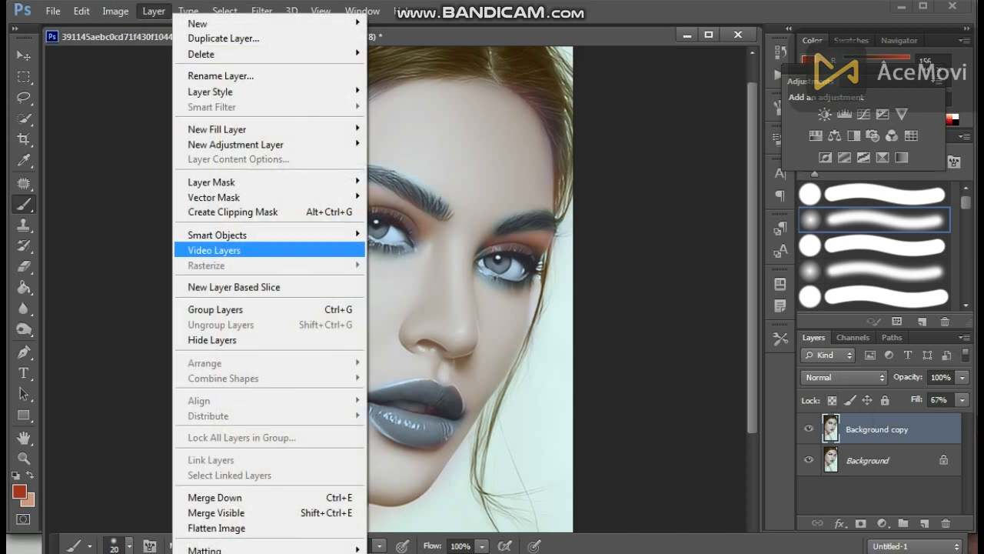
click(222, 528)
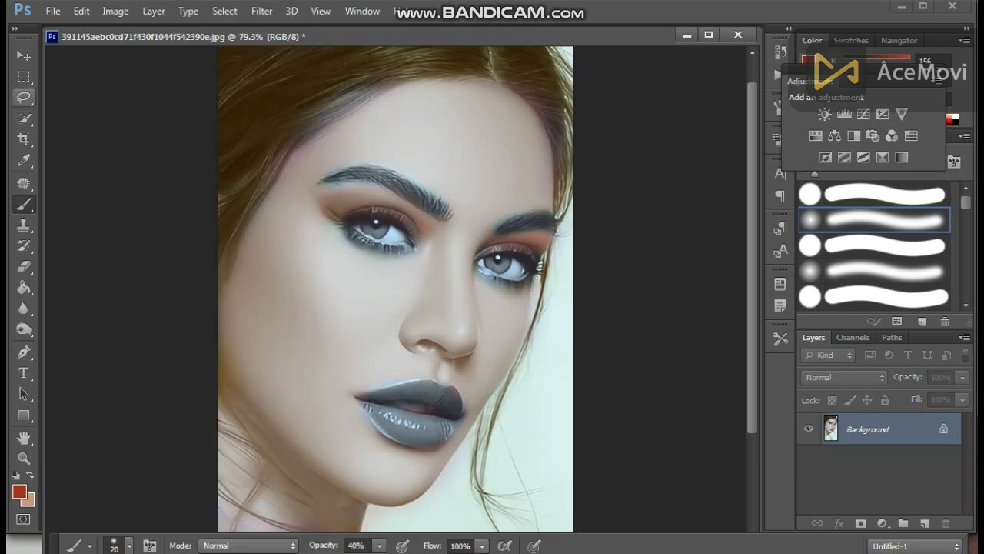
Select the lips with the Quick Selection tool and refine the selection's lower edge with the Lasso.
click(24, 119)
mouse_move(386, 417)
mouse_down()
mouse_move(436, 432)
mouse_move(447, 401)
mouse_up()
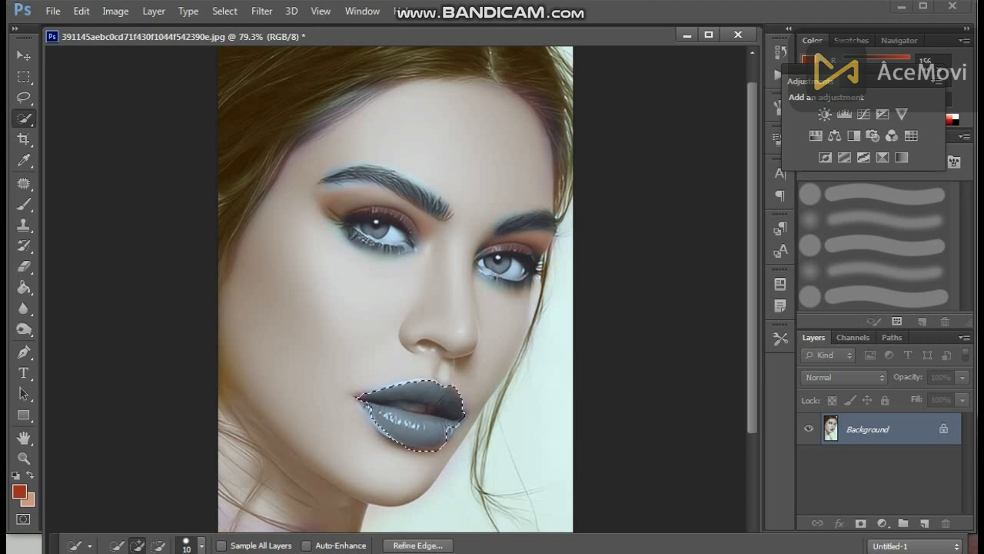
click(454, 429)
key(l)
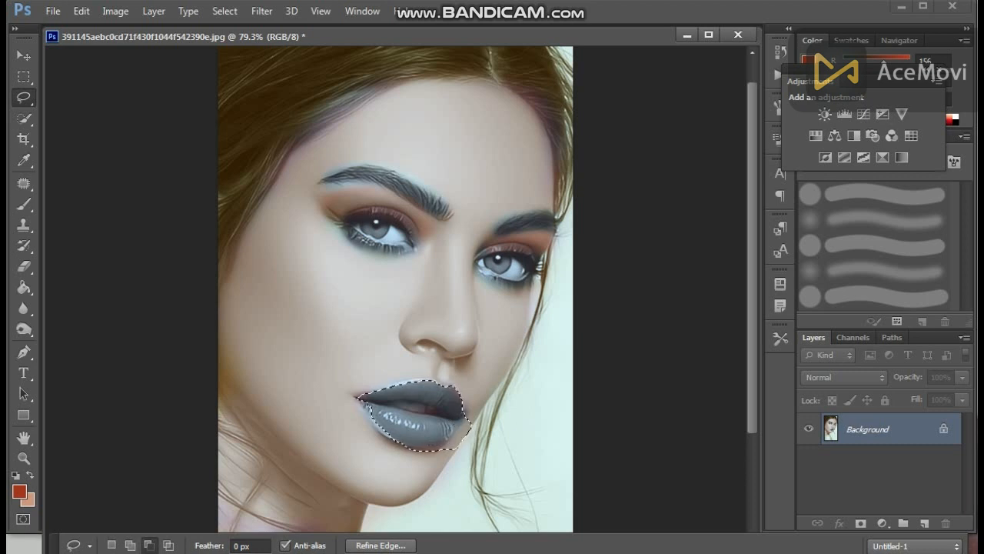
mouse_move(408, 448)
mouse_down()
mouse_move(394, 473)
mouse_move(494, 448)
mouse_up()
scroll(392, 423, up, 4)
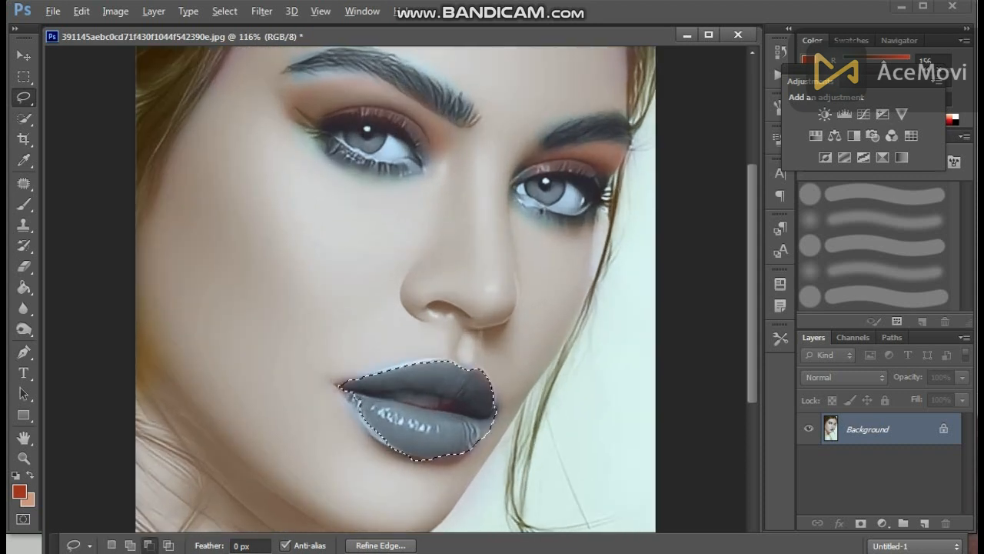
mouse_move(393, 449)
mouse_down()
mouse_move(357, 422)
mouse_move(339, 385)
mouse_move(390, 446)
mouse_up()
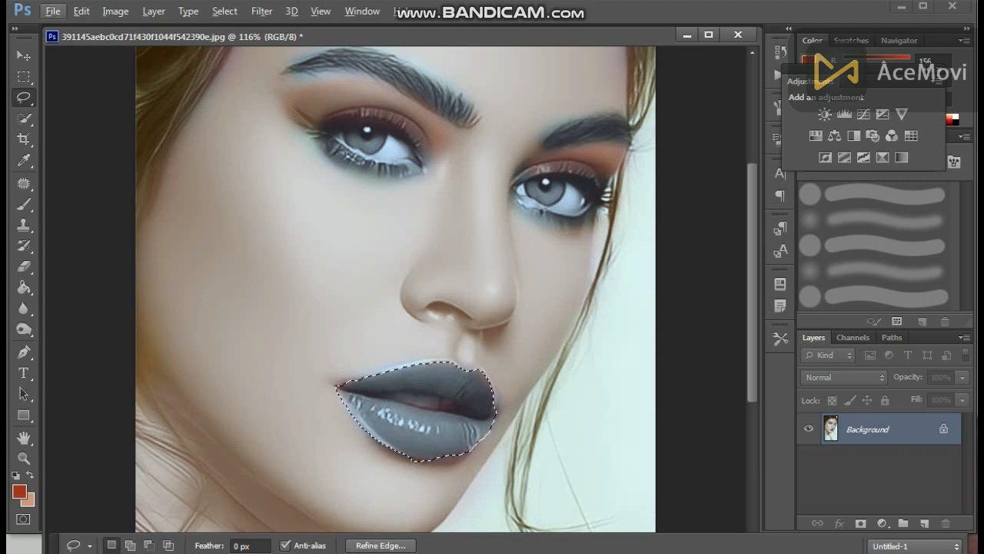
Add a Brightness/Contrast adjustment layer for the selected lips and slightly adjust the brightness and contrast.
click(825, 114)
mouse_move(771, 185)
mouse_down()
mouse_move(761, 185)
mouse_move(784, 185)
mouse_up()
mouse_move(770, 153)
mouse_down()
mouse_move(749, 153)
mouse_move(767, 153)
mouse_up()
click(843, 52)
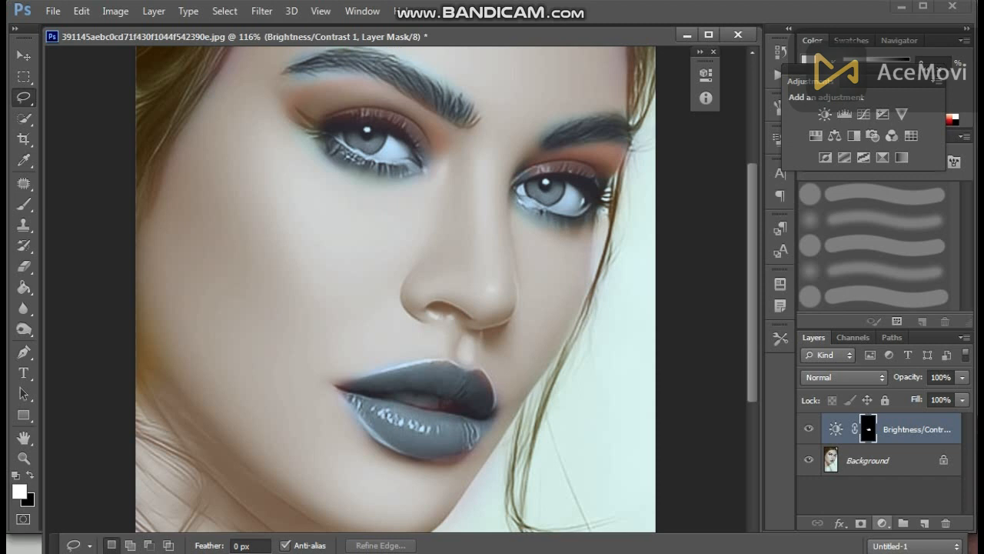
click(882, 523)
click(905, 179)
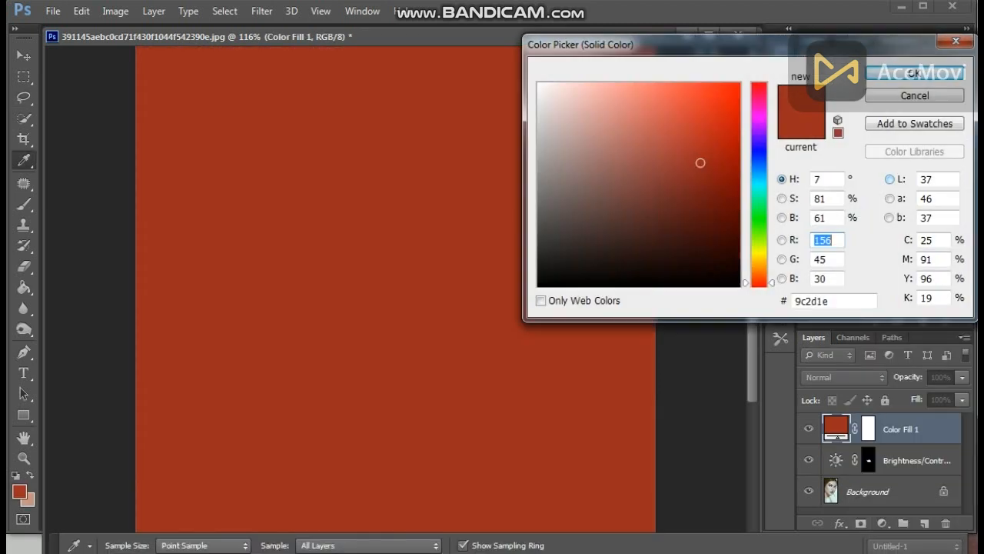
key(Escape)
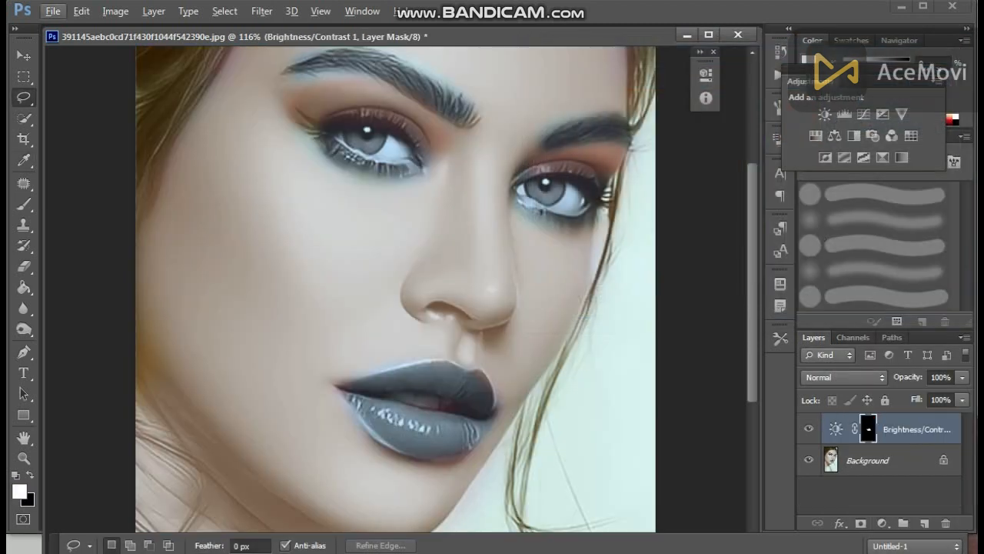
Flatten the image and select the upper and lower lips again with the Quick Selection tool.
click(153, 11)
click(215, 463)
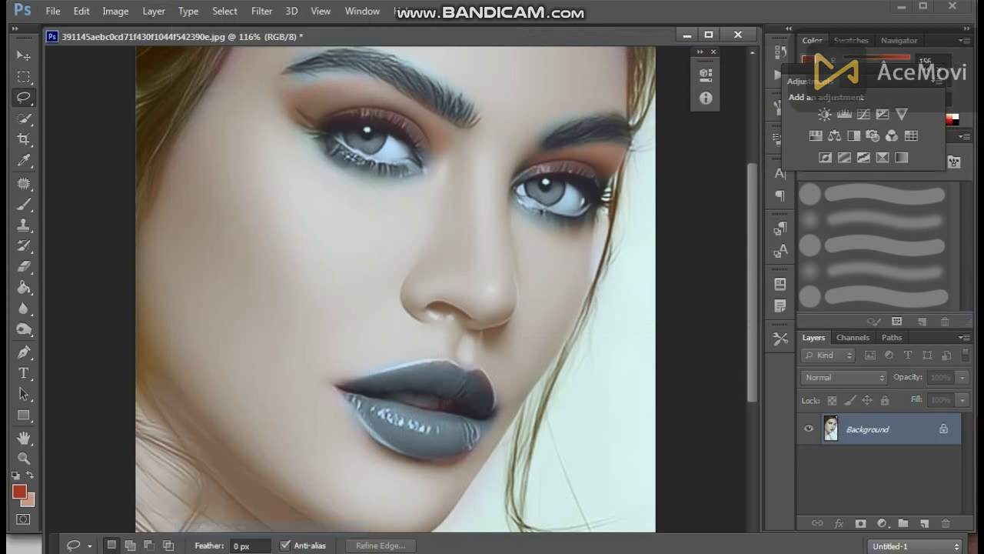
click(23, 118)
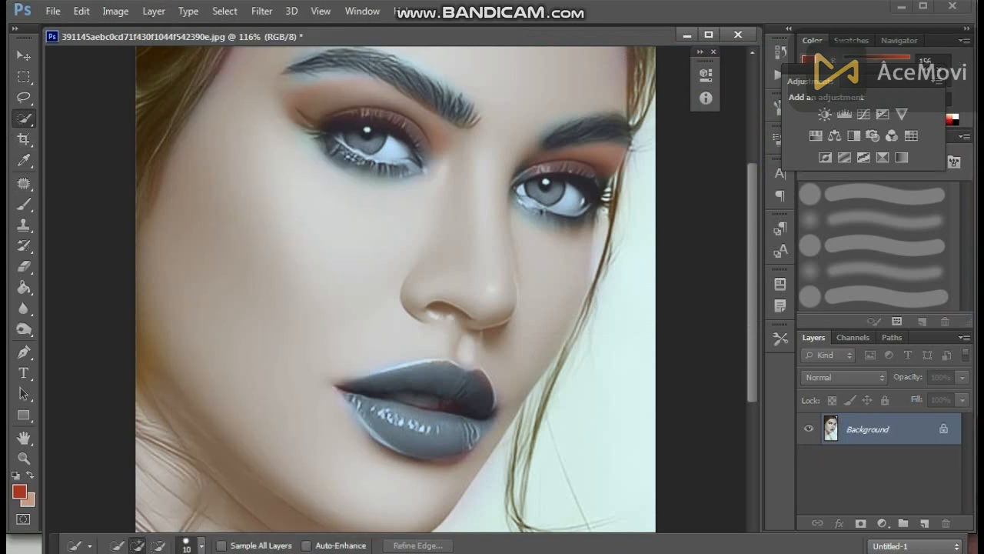
drag(382, 421, 449, 441)
drag(465, 403, 416, 382)
click(478, 430)
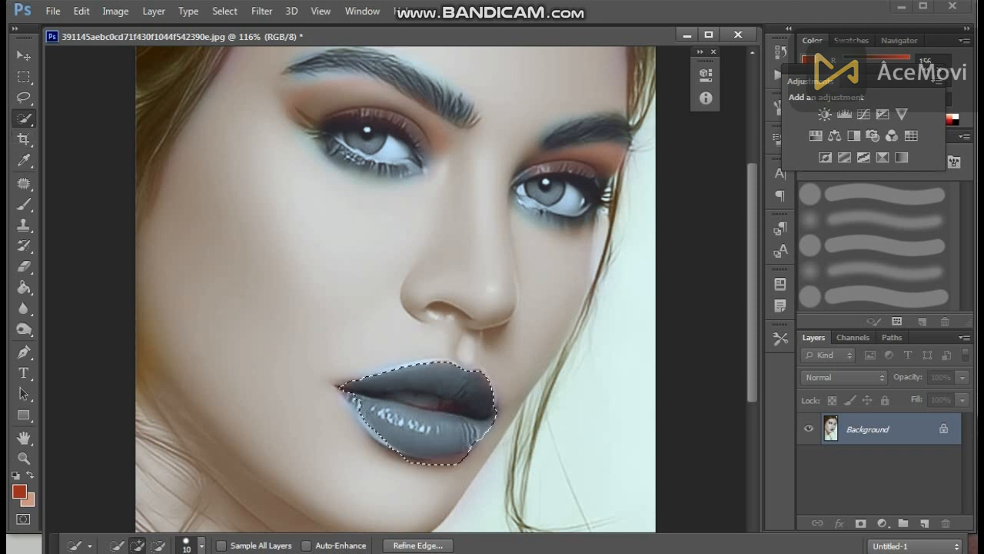
Refine the lip selection with the Lasso along the lower lip and out to the mouth corner.
key(l)
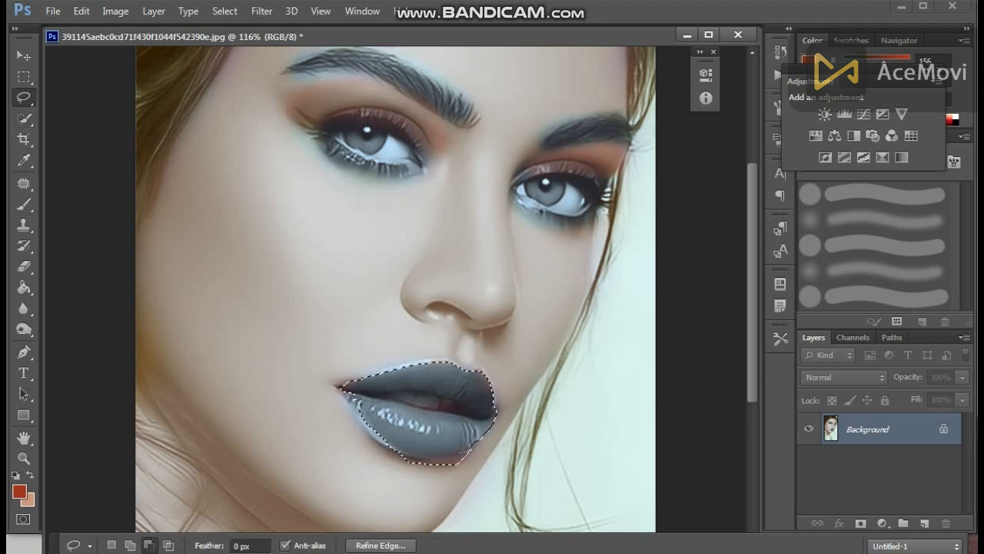
drag(470, 451, 406, 457)
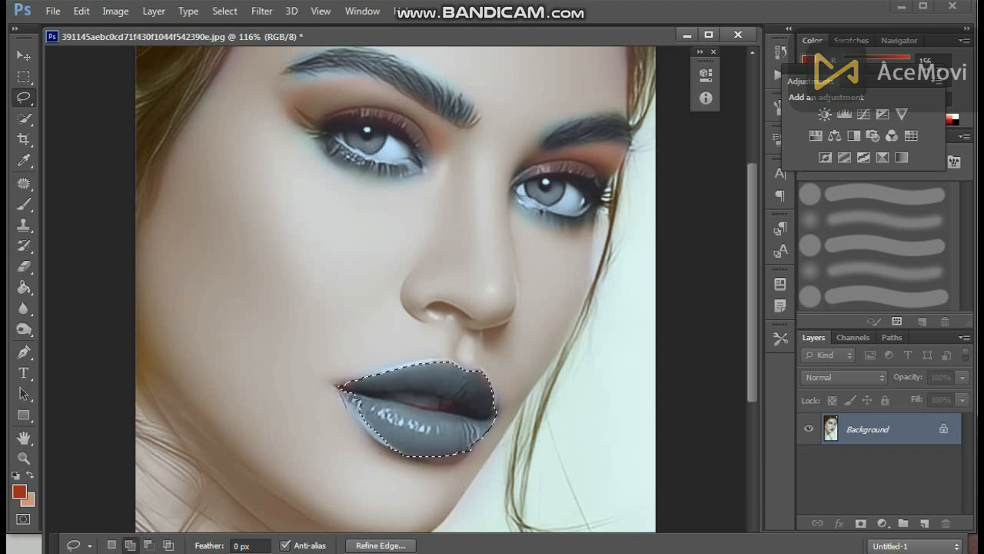
key(ctrl+z)
scroll(376, 447, up, 1)
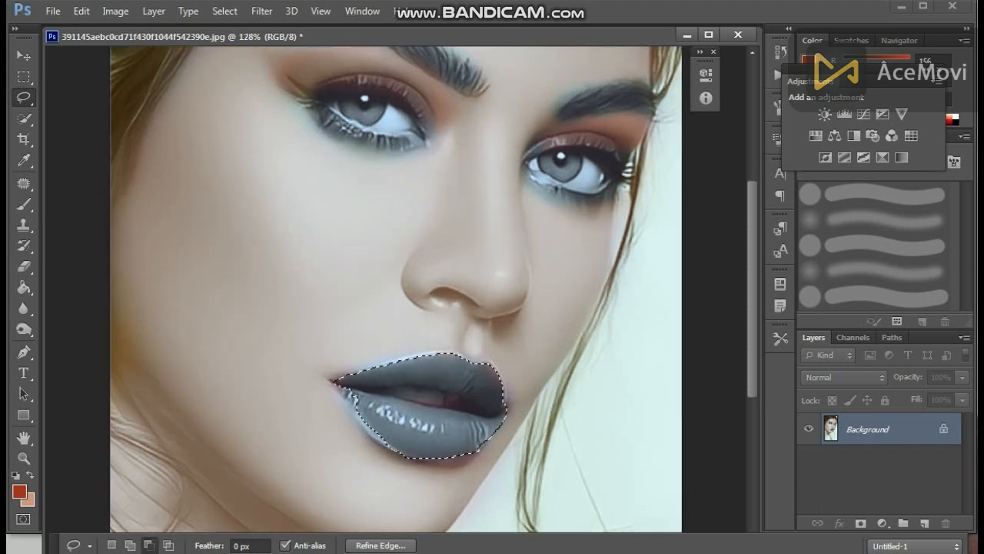
mouse_move(358, 394)
mouse_down()
mouse_move(385, 416)
mouse_move(357, 417)
mouse_move(335, 386)
mouse_move(391, 447)
mouse_up()
scroll(427, 461, down, 3)
scroll(427, 461, up, 9)
mouse_move(379, 442)
mouse_down()
mouse_move(309, 382)
mouse_move(306, 358)
mouse_up()
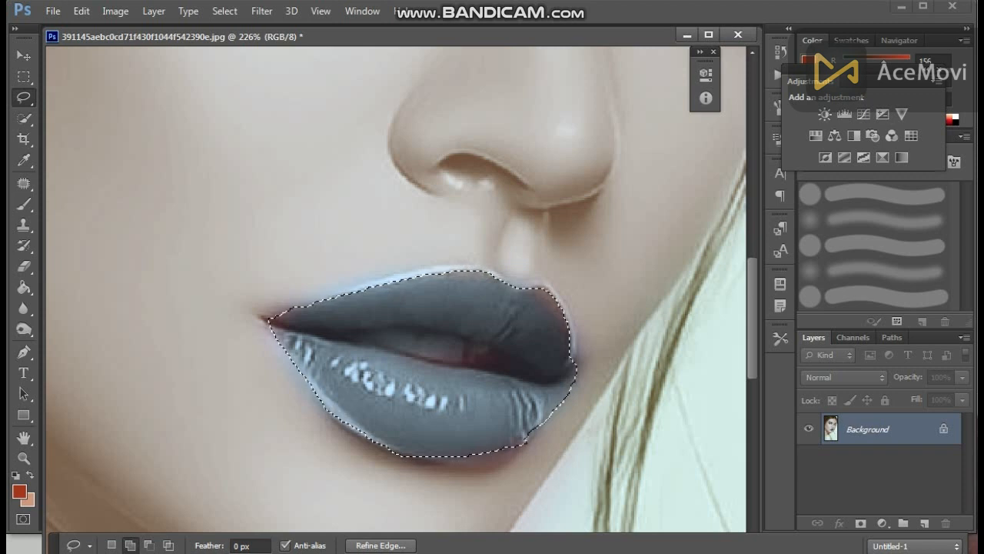
click(536, 323)
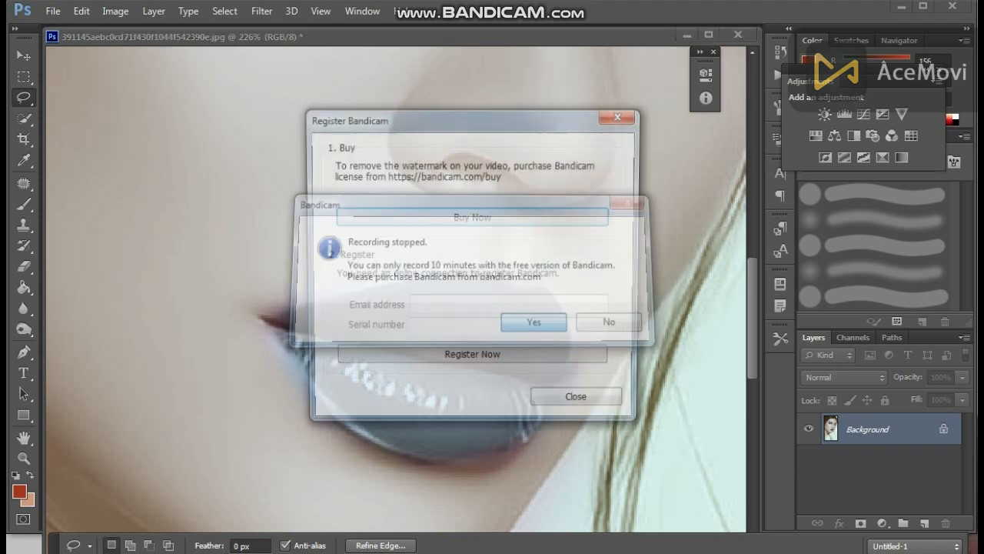
click(580, 404)
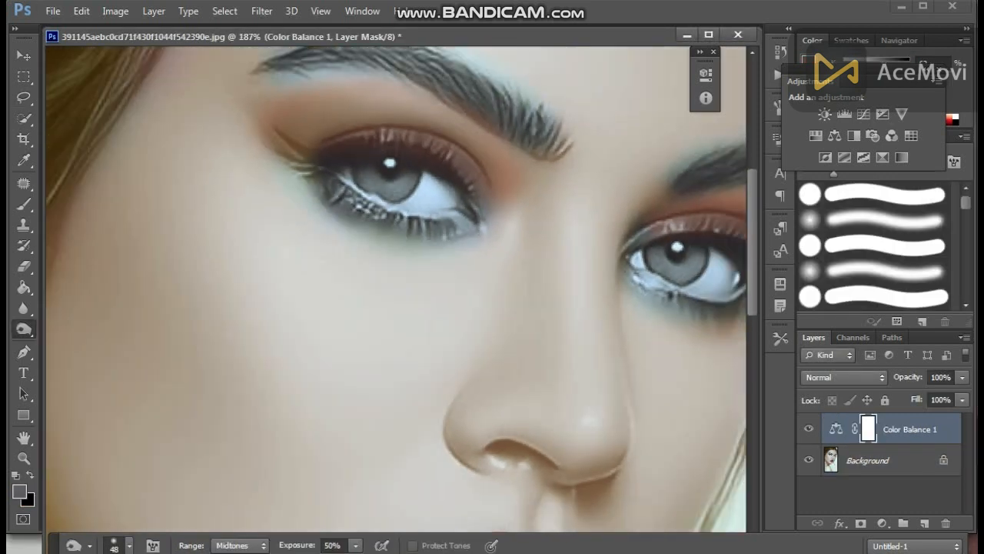
Set the toning tool's brush size to 11 px and choose a near-black foreground colour.
right_click(528, 177)
click(547, 213)
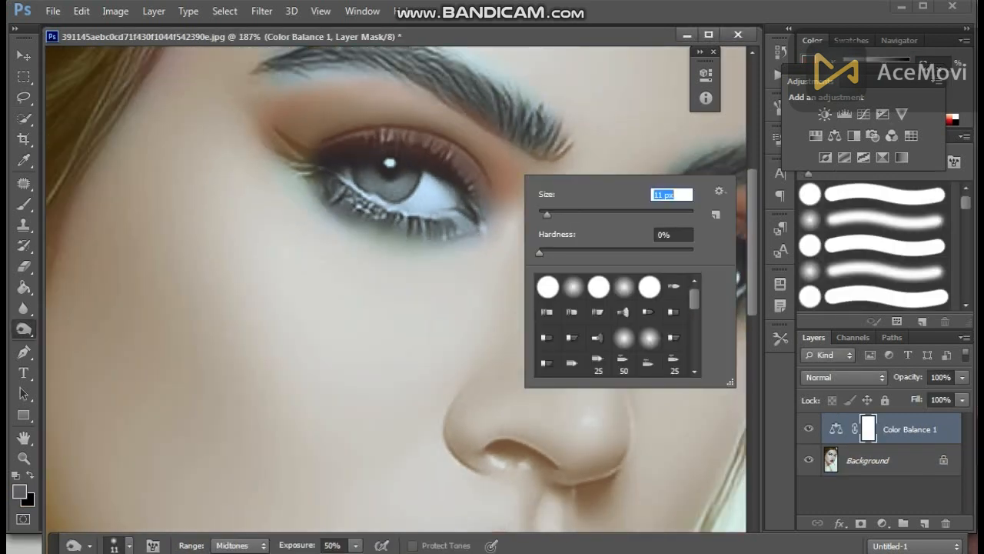
click(19, 491)
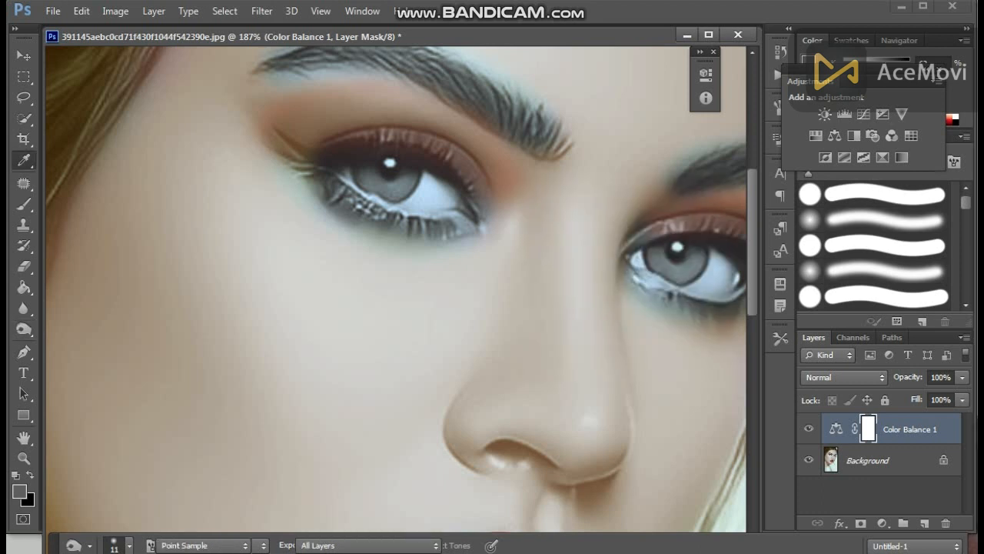
click(538, 83)
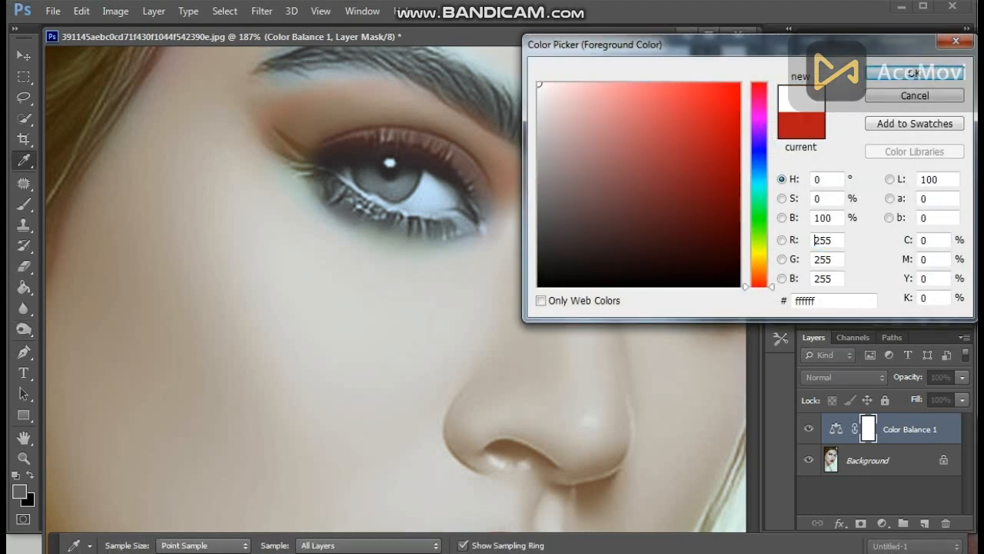
click(546, 270)
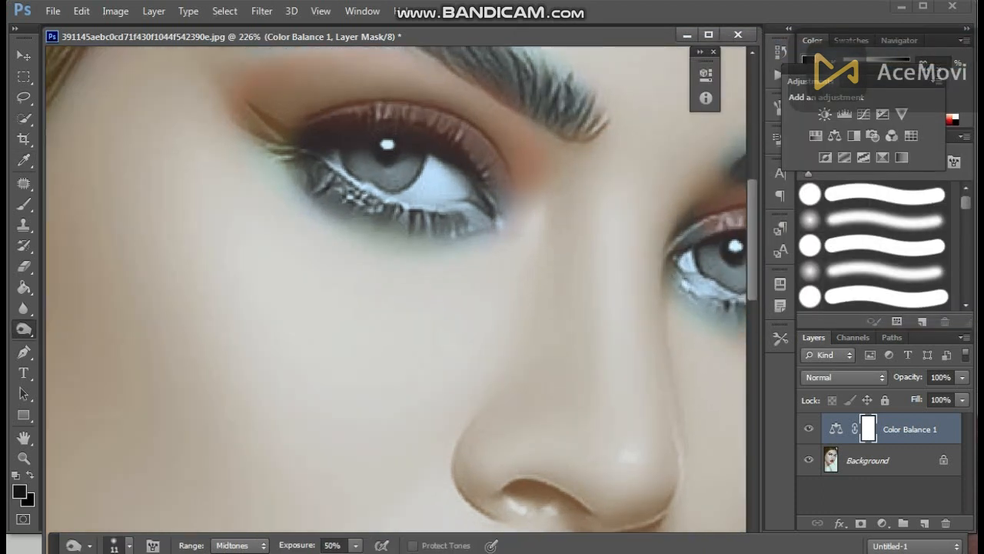
Switch to the Brush tool with a size of 7 px and 100% opacity.
click(24, 204)
right_click(462, 204)
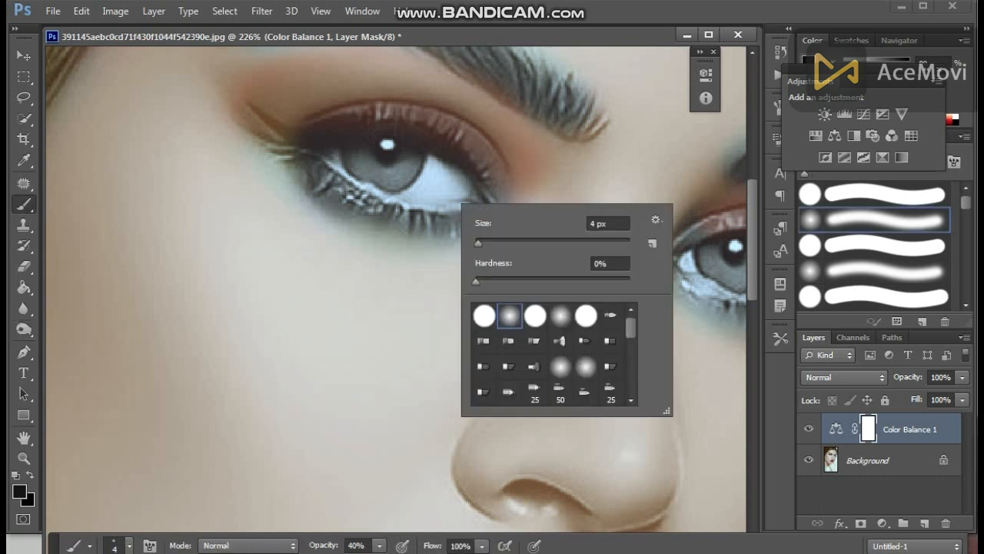
drag(479, 242, 481, 243)
click(379, 546)
drag(379, 527, 428, 527)
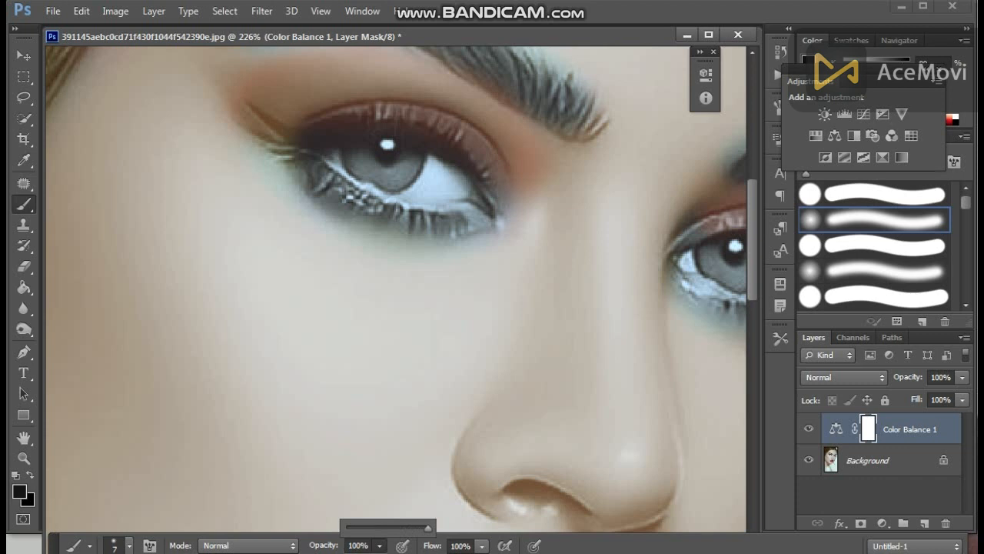
Flatten the image and add a new empty layer above the Background for retouching the eyes.
click(154, 10)
click(220, 402)
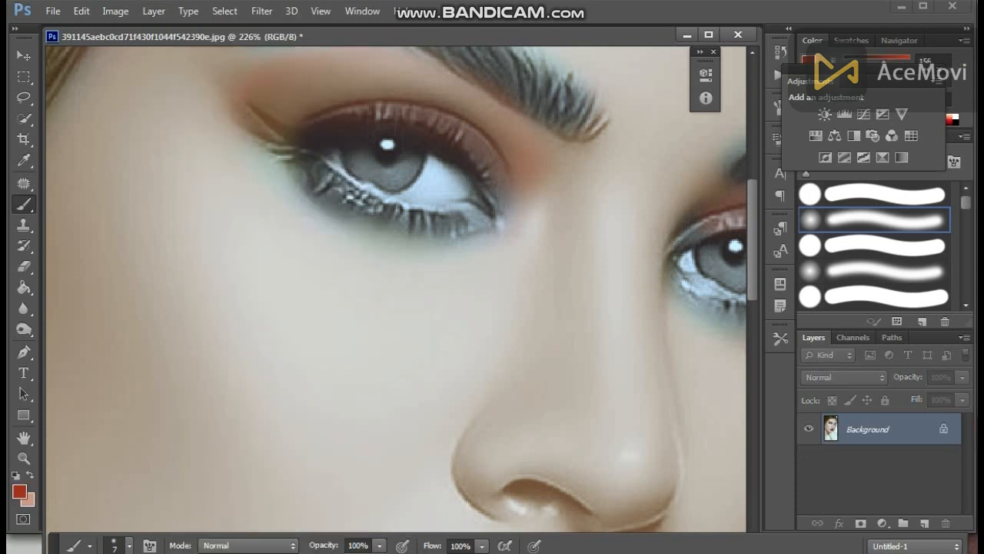
click(924, 523)
scroll(394, 166, up, 2)
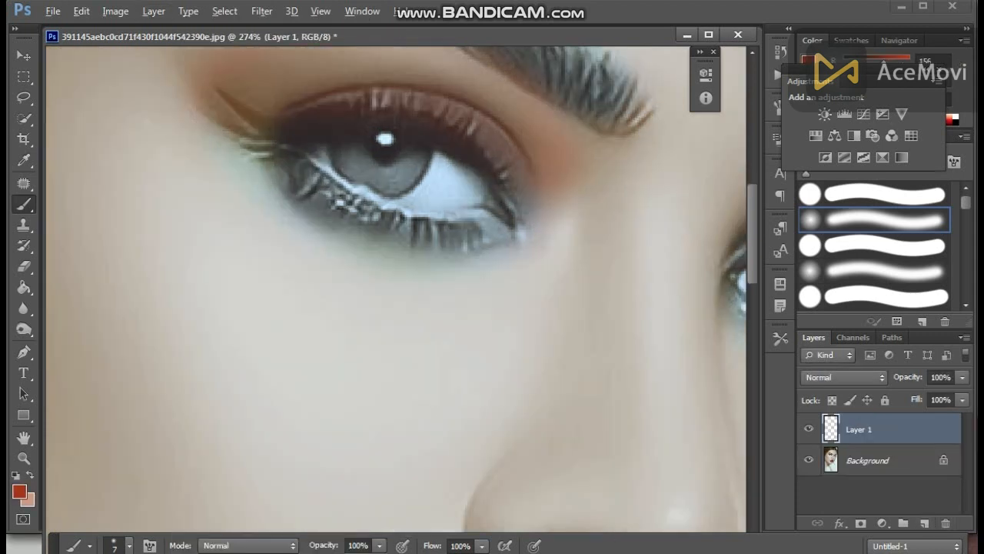
click(378, 190)
key(ctrl+z)
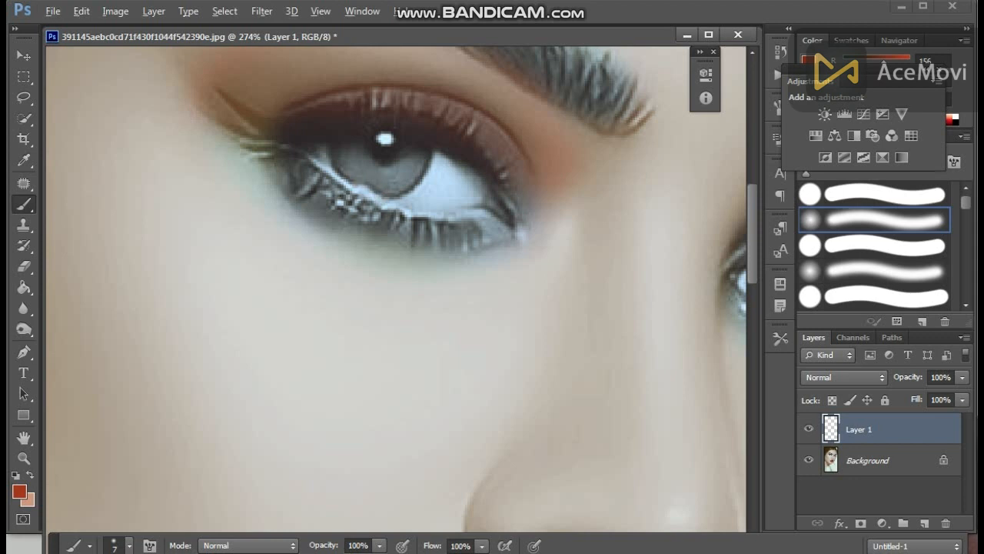
Sample the grey of the larger eye's iris and brush along the iris's lower edge.
click(20, 491)
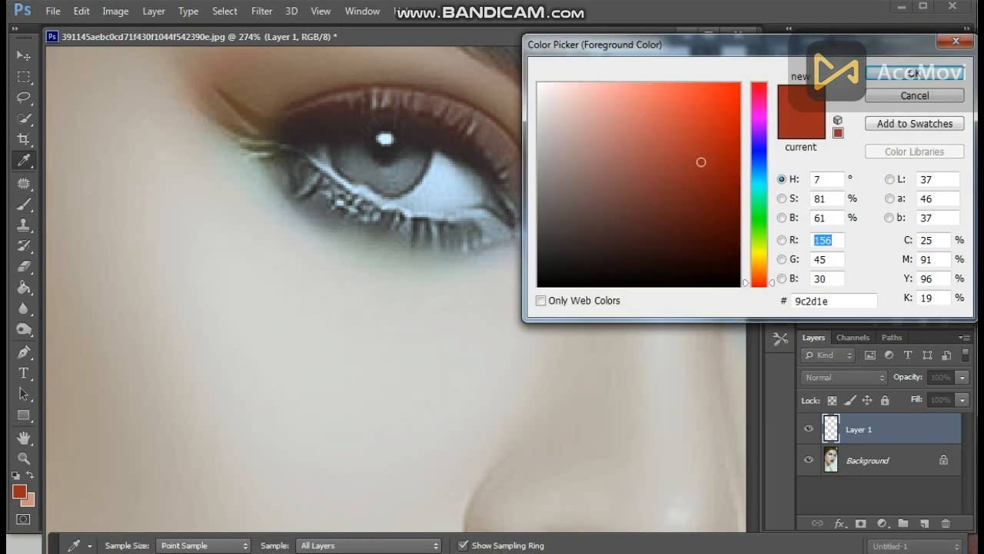
click(404, 170)
click(915, 73)
drag(386, 196, 354, 189)
mouse_move(508, 292)
mouse_down()
mouse_move(282, 290)
mouse_move(492, 362)
mouse_up()
scroll(336, 331, up, 2)
Set the brush size to 5 px and the foreground colour to dark grey #242525.
right_click(476, 324)
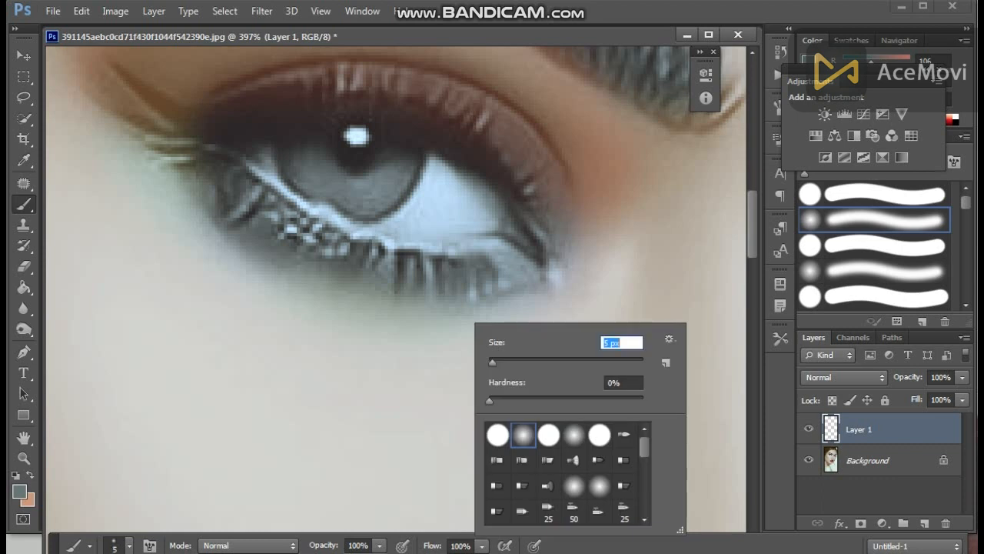
click(19, 492)
click(541, 257)
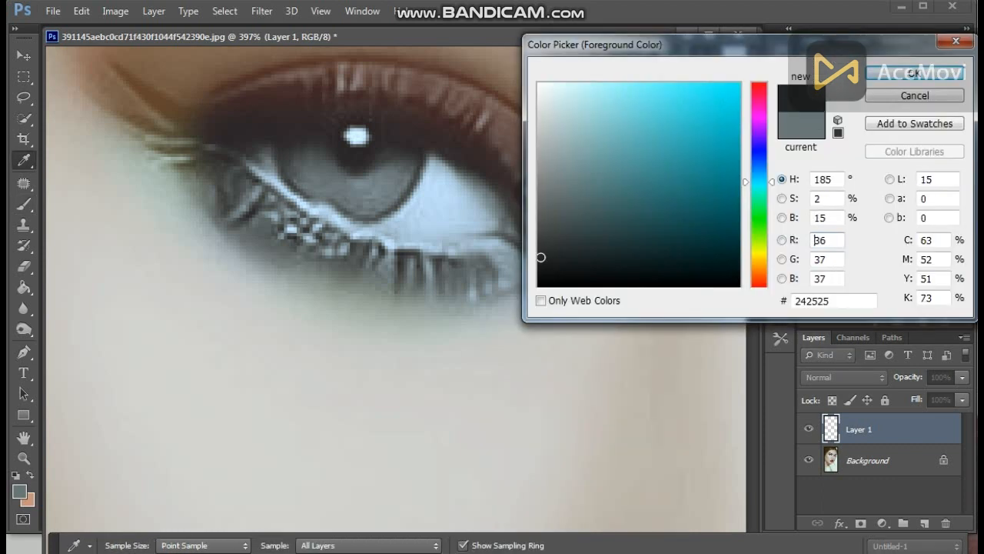
click(915, 74)
Undo a first dark stroke on the larger eye's iris, reduce the brush to 2 px and outline the iris's lower edge.
drag(371, 225, 311, 196)
key(ctrl+z)
scroll(365, 223, up, 1)
right_click(366, 223)
drag(417, 186, 415, 186)
mouse_move(356, 222)
mouse_down()
mouse_move(297, 195)
mouse_move(344, 216)
mouse_up()
Brush the same thin dark outline along the lower edge of the other eye's iris.
scroll(362, 258, down, 4)
scroll(396, 290, right, 3)
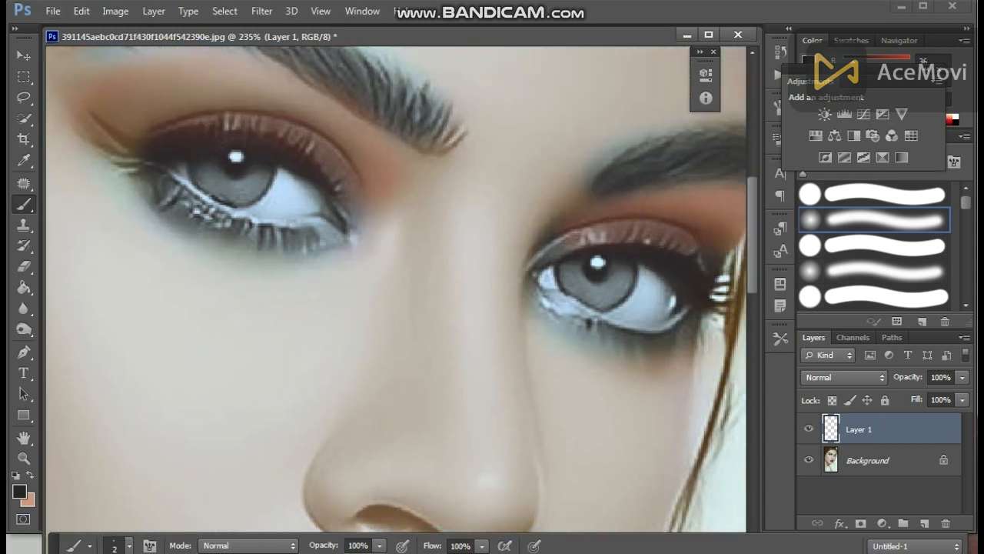
scroll(540, 254, up, 3)
mouse_move(648, 288)
mouse_down()
mouse_move(579, 254)
mouse_move(658, 281)
mouse_move(641, 286)
mouse_up()
scroll(431, 319, down, 2)
scroll(384, 369, down, 3)
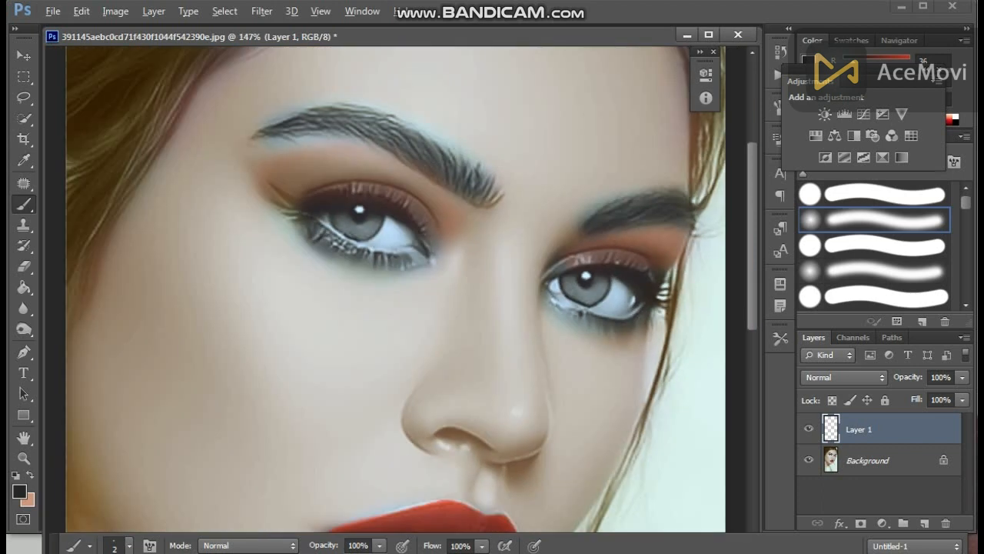
scroll(384, 369, up, 2)
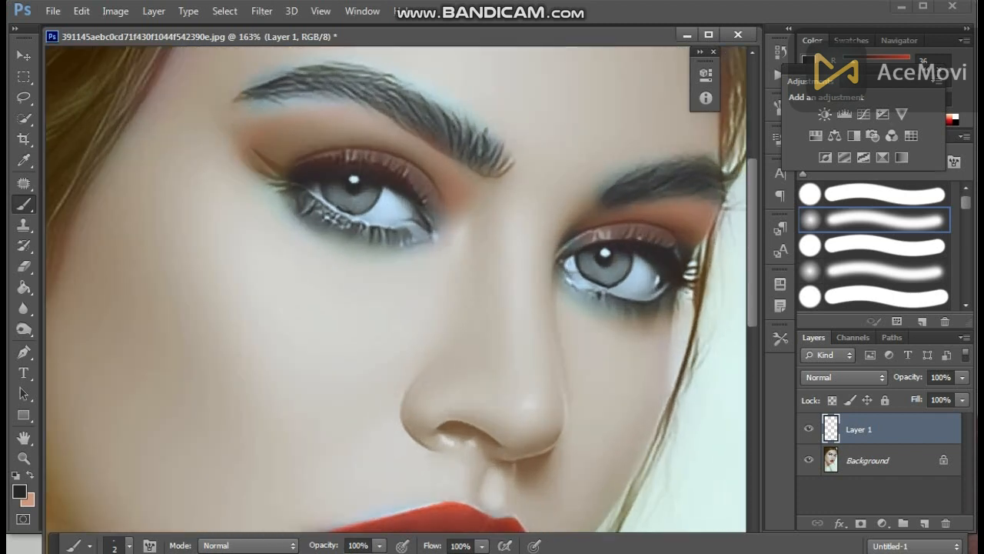
scroll(413, 338, up, 2)
mouse_move(411, 161)
mouse_down()
mouse_move(436, 177)
mouse_move(330, 168)
mouse_up()
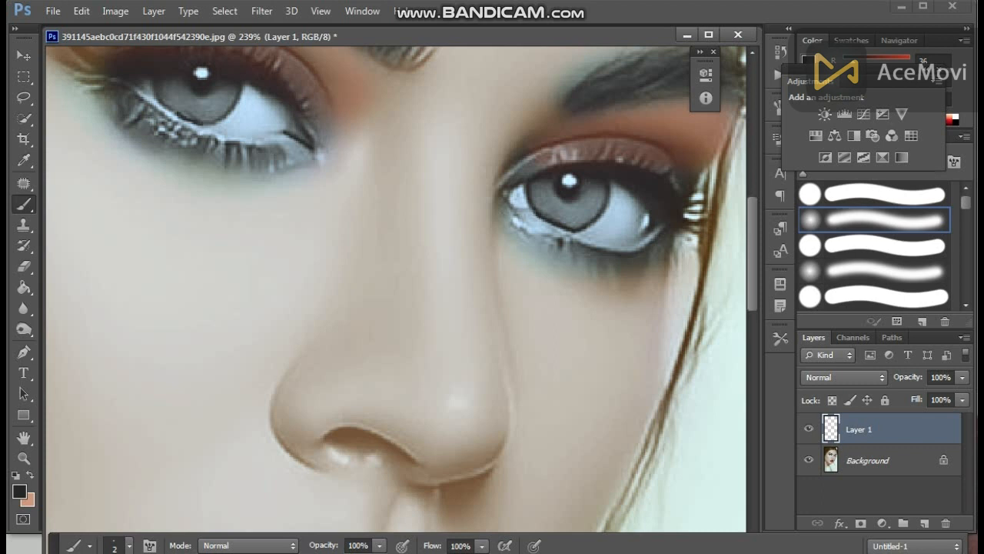
scroll(395, 289, down, 5)
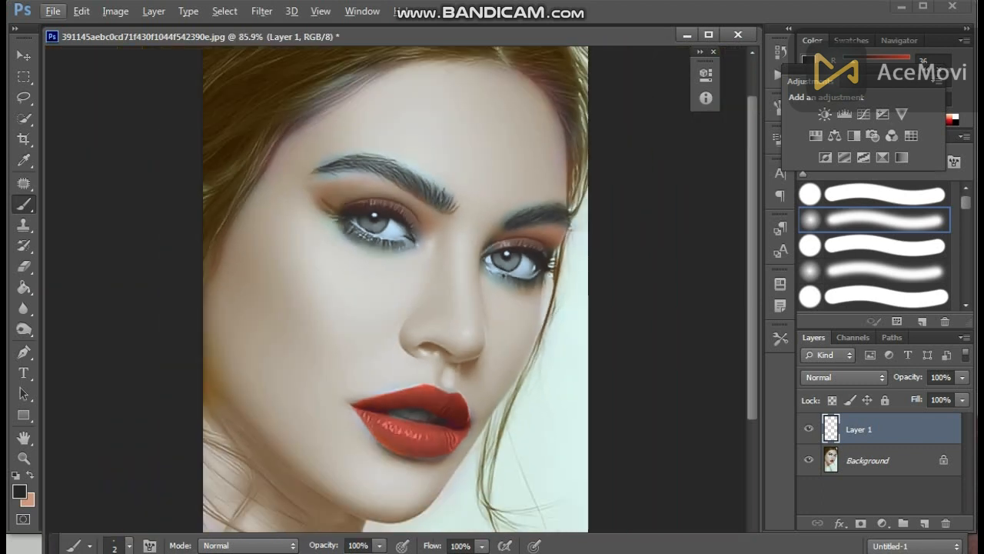
Set the brush size to 11 px and add a new empty layer above Layer 1.
right_click(333, 264)
click(355, 303)
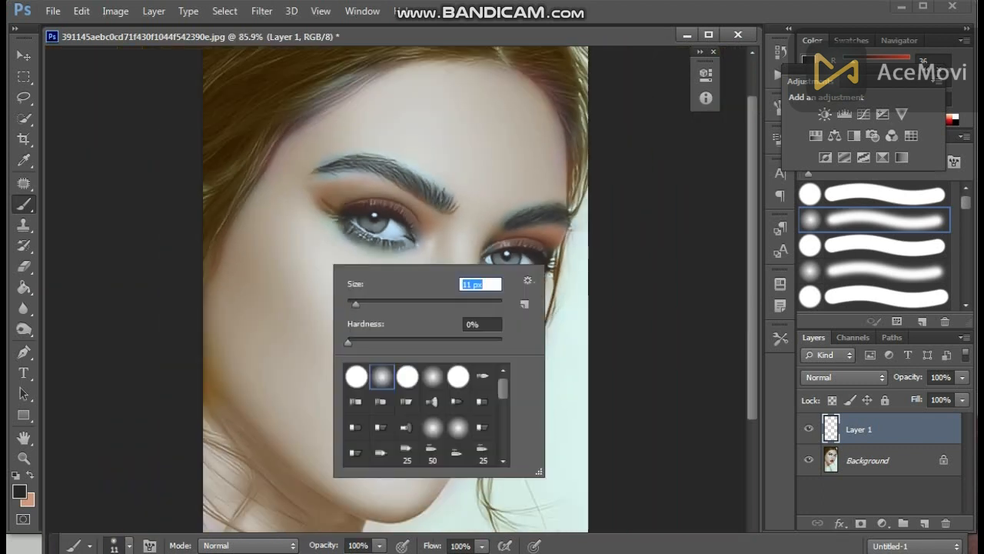
click(924, 523)
scroll(395, 288, up, 6)
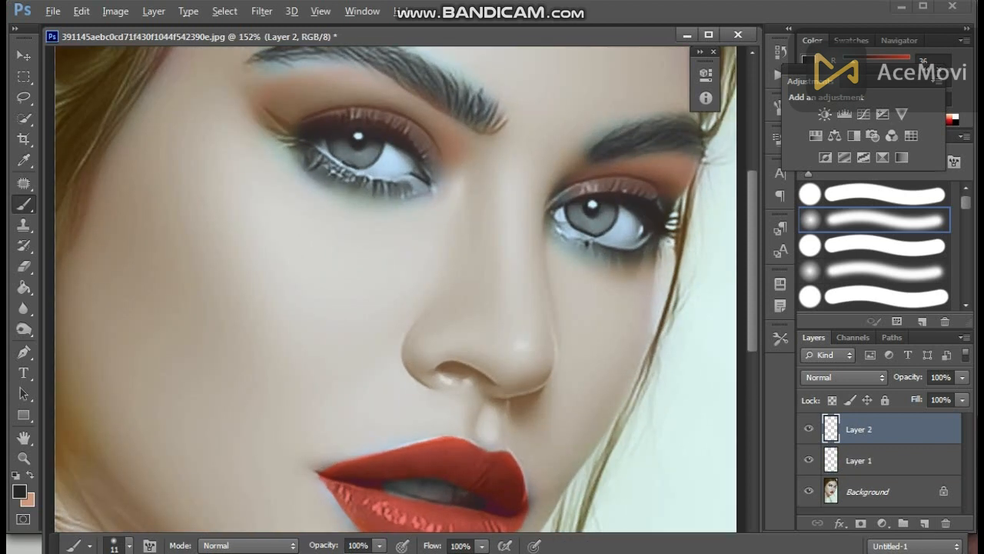
right_click(358, 167)
click(390, 207)
mouse_move(326, 159)
mouse_down()
mouse_move(375, 185)
mouse_move(403, 185)
mouse_up()
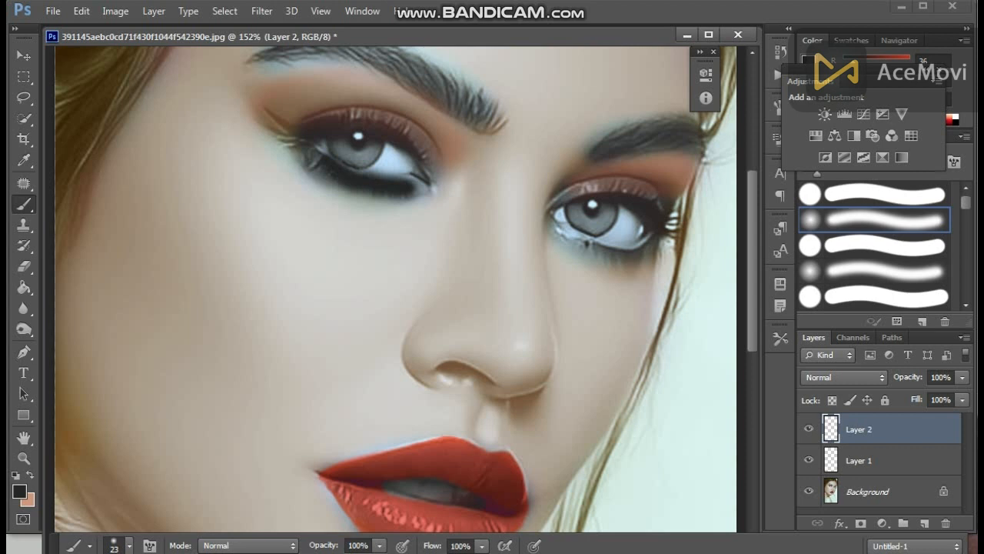
key(ctrl+z)
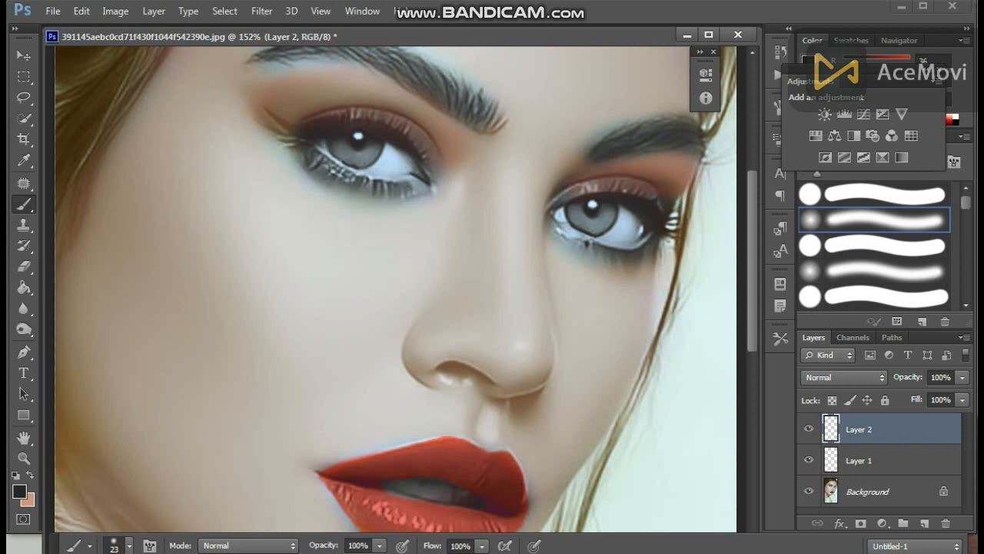
Brush soft dark shading along the lower lash lines of both eyes with a 16 px brush at 40% opacity.
click(379, 545)
drag(327, 528, 331, 528)
right_click(423, 262)
click(450, 301)
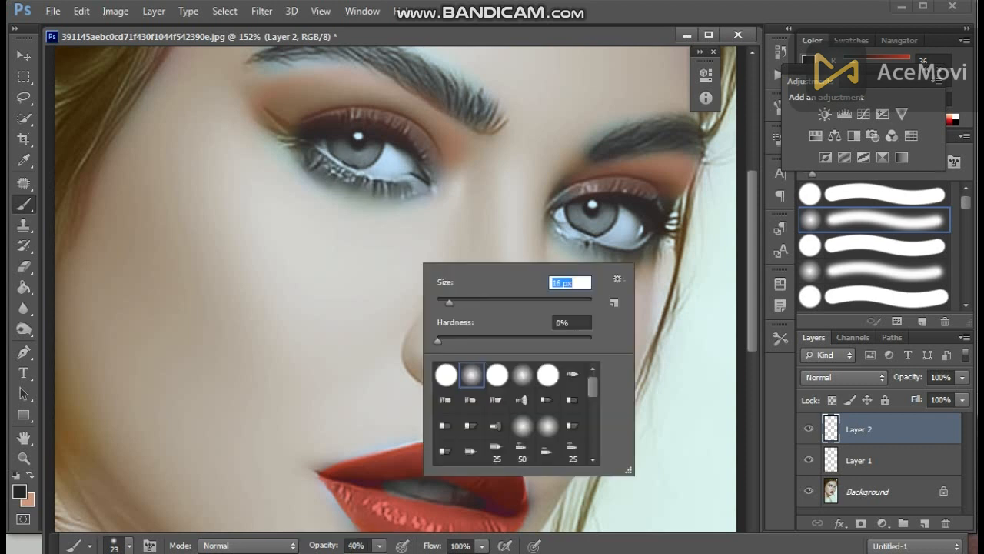
drag(408, 190, 314, 160)
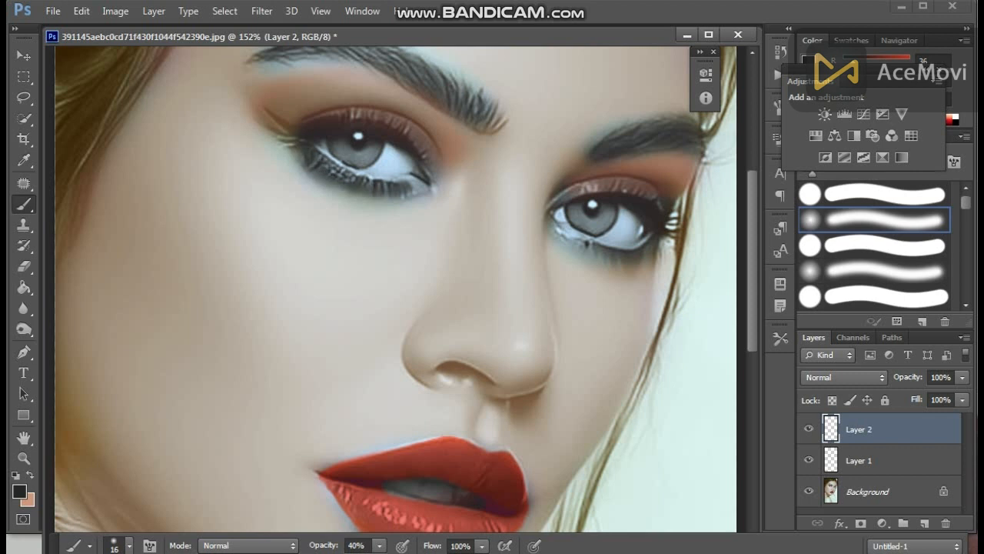
drag(563, 239, 648, 255)
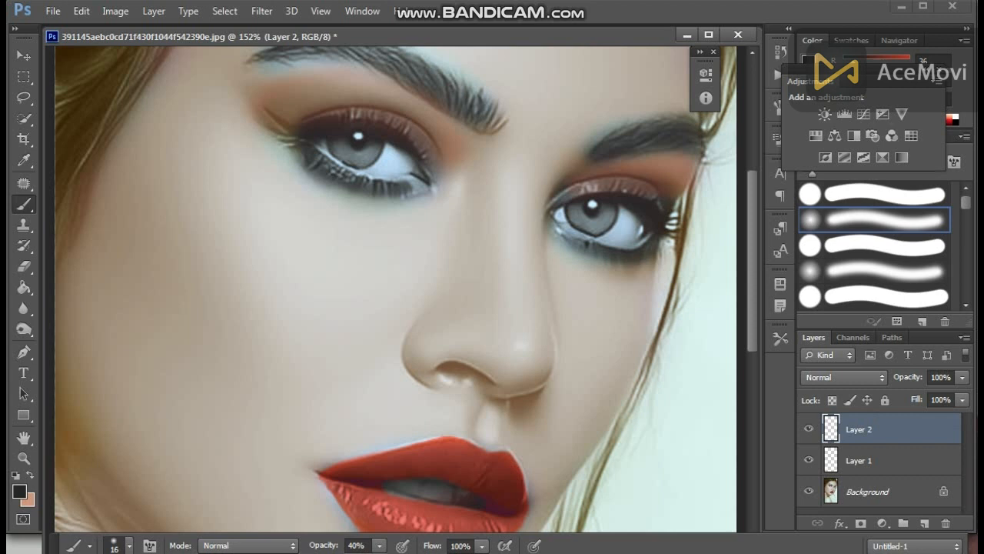
Lower the fill of Layer 2 to 25% to soften the dark under-eye shading.
click(962, 399)
drag(962, 418, 901, 417)
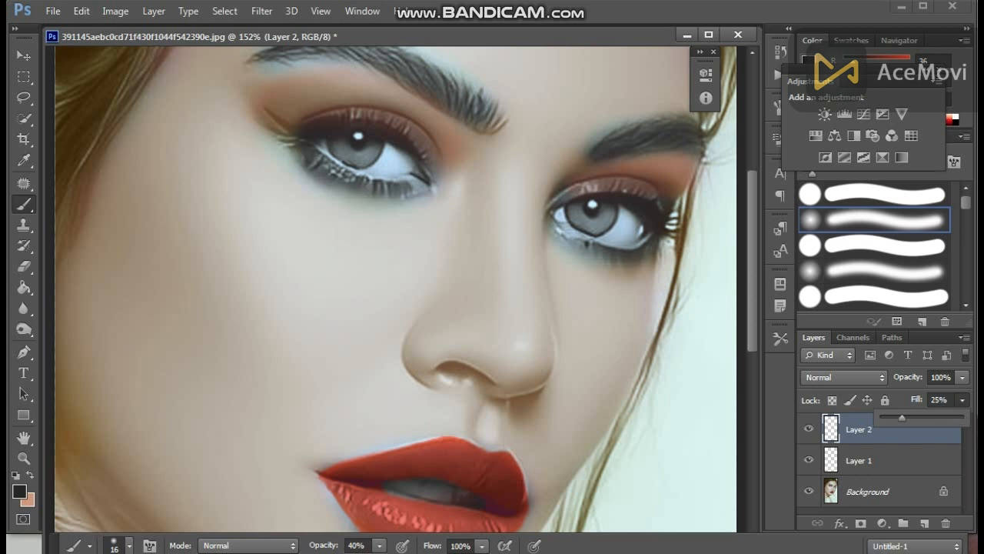
key(l)
key(ctrl+0)
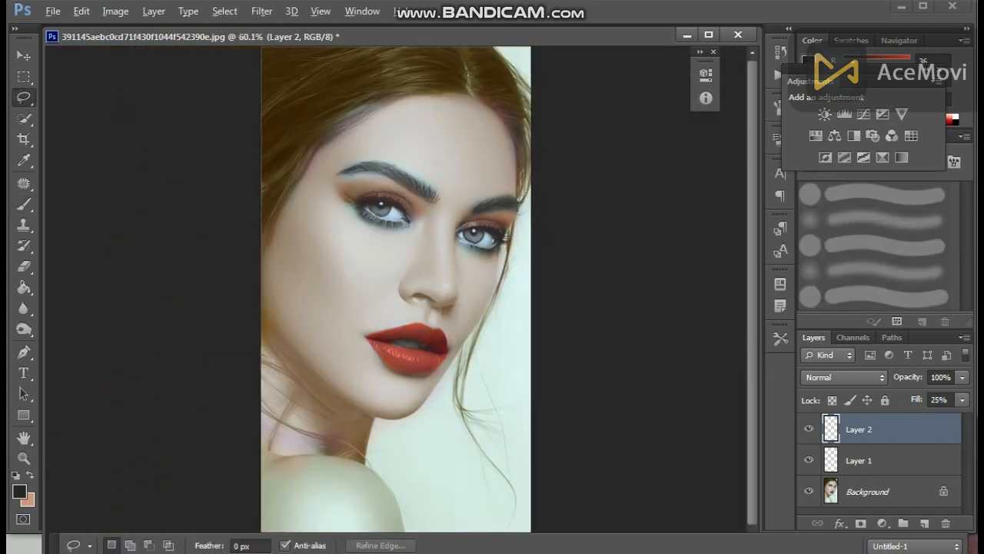
Set the foreground colour to a near-white for painting with the Brush tool.
scroll(395, 375, up, 7)
scroll(396, 375, up, 3)
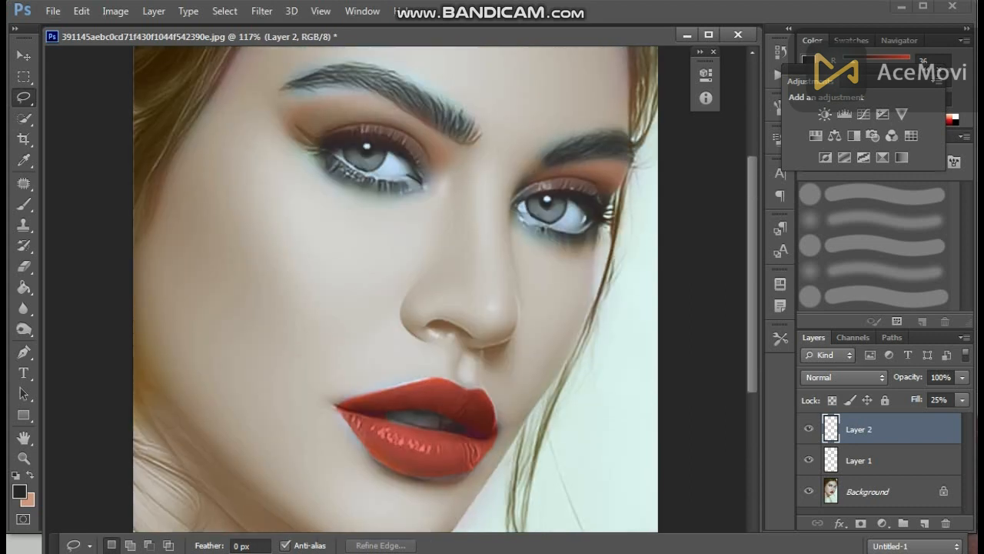
scroll(395, 375, down, 1)
scroll(396, 339, up, 3)
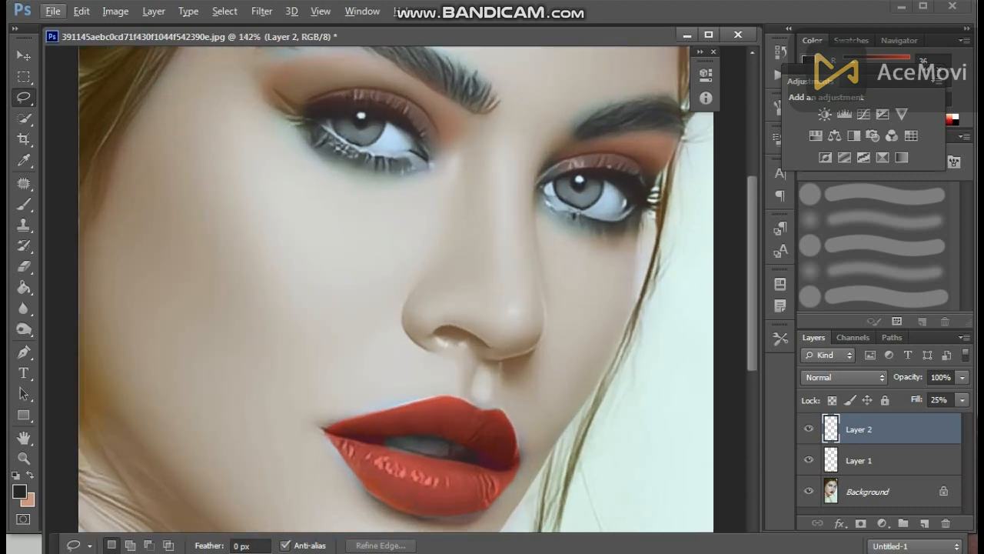
click(23, 205)
key(i)
click(20, 490)
click(583, 95)
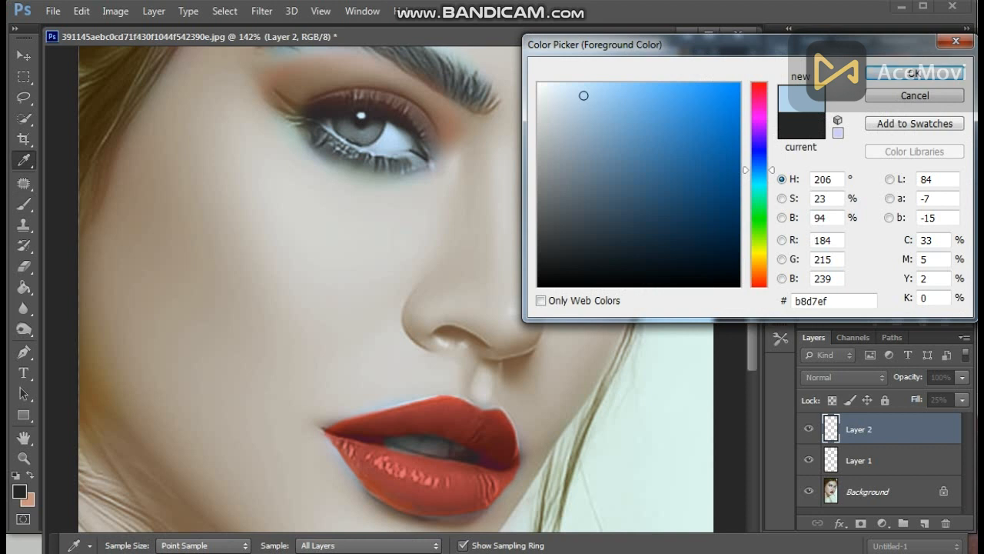
click(584, 93)
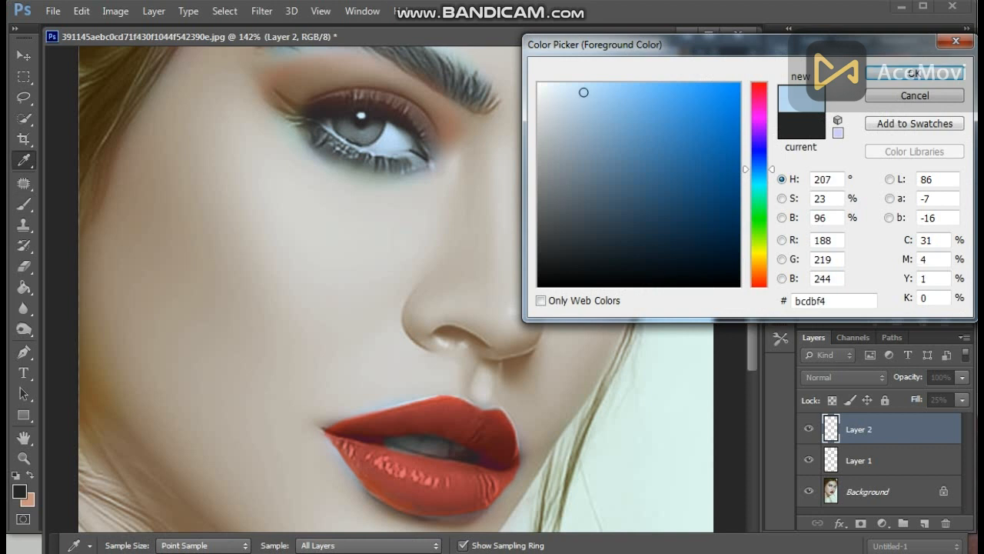
click(541, 92)
click(915, 73)
key(b)
Set the brush to 9 px and 69% opacity, and add a new empty layer above Layer 2.
scroll(309, 280, up, 3)
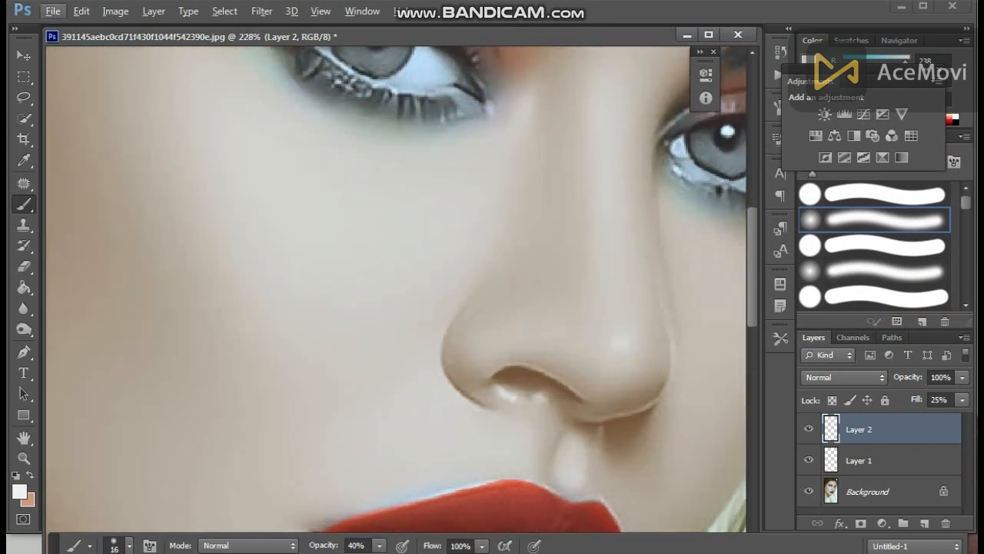
drag(488, 89, 478, 197)
right_click(478, 196)
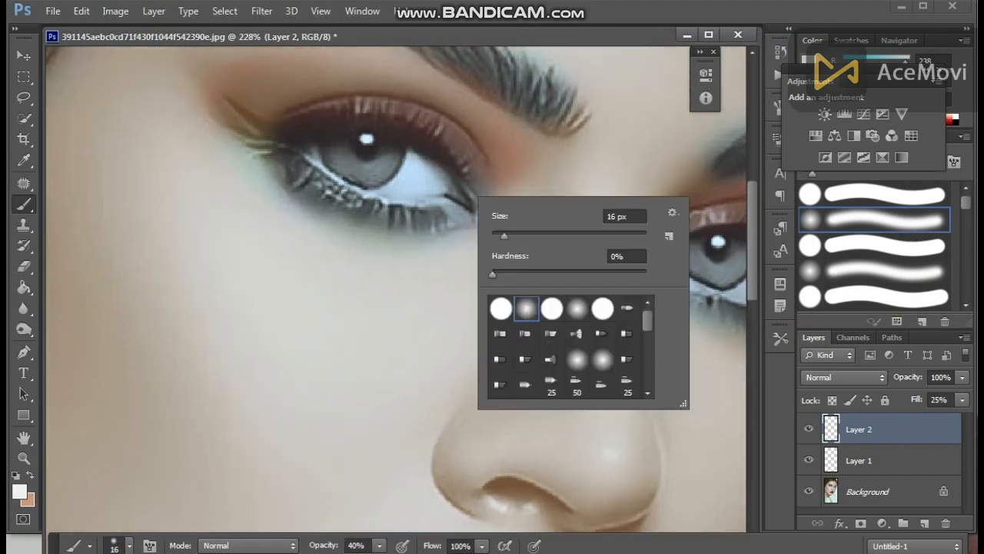
click(498, 235)
key(Return)
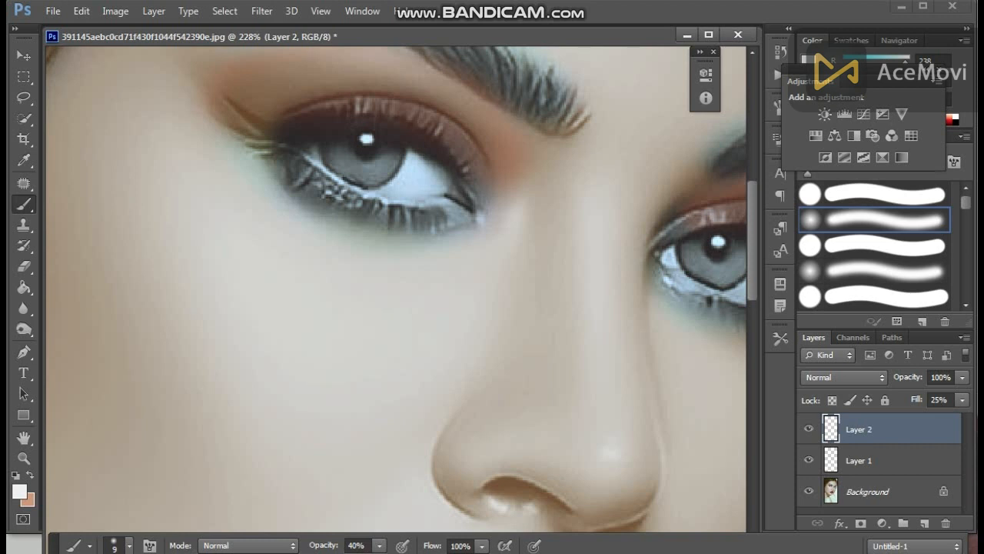
drag(379, 545, 402, 545)
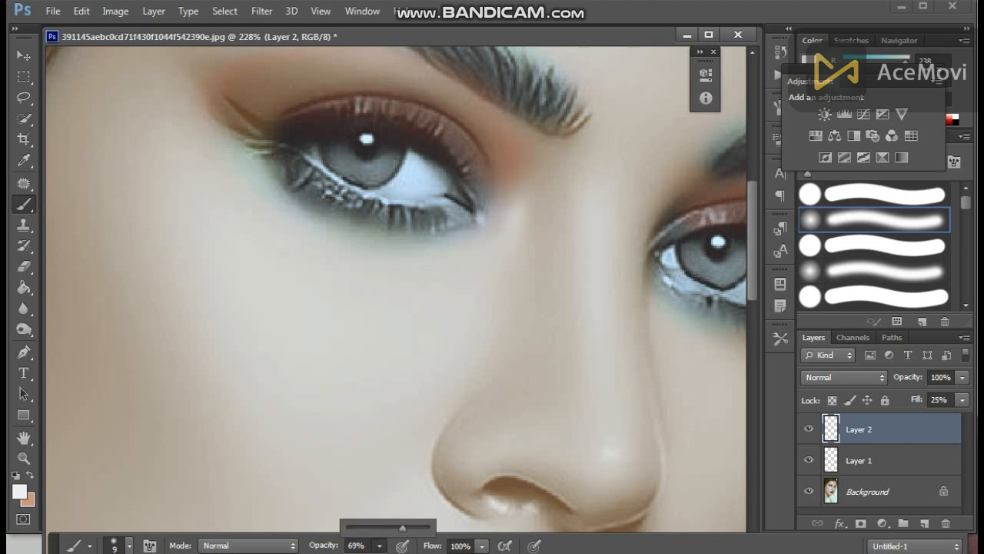
key(ctrl+shift+alt+n)
Undo a first white stroke in the larger eye and brush that eye's white beside the iris at 34% opacity.
drag(409, 158, 400, 177)
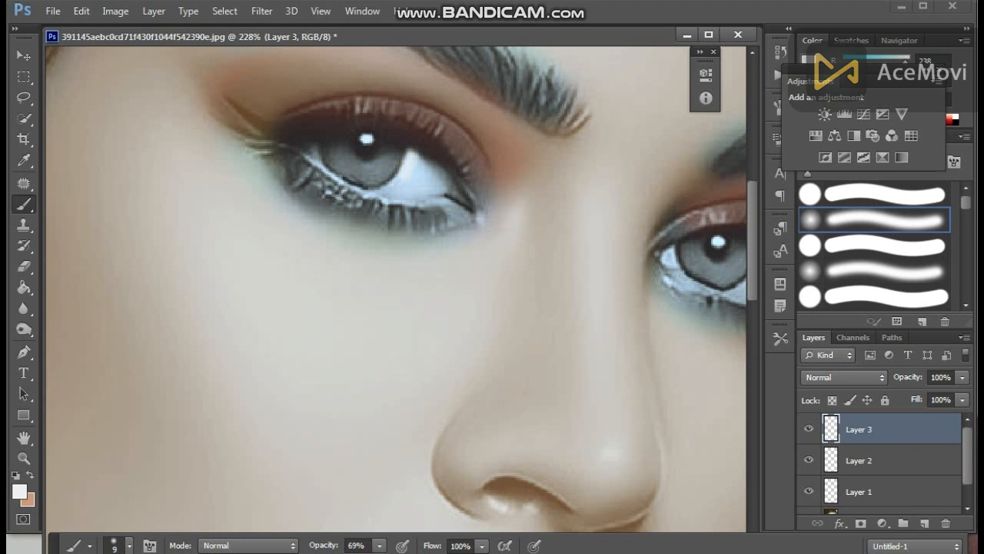
key(ctrl+z)
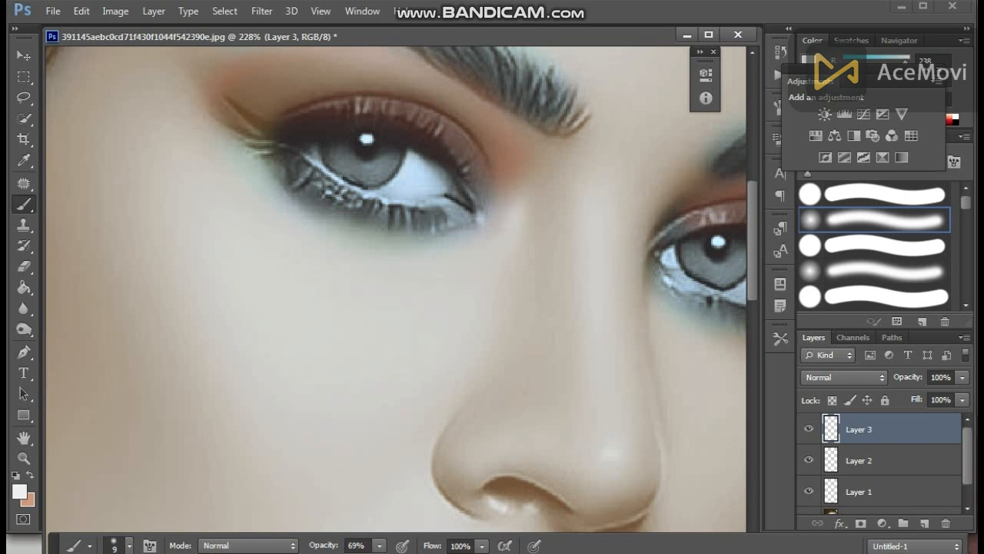
click(379, 545)
drag(380, 528, 351, 528)
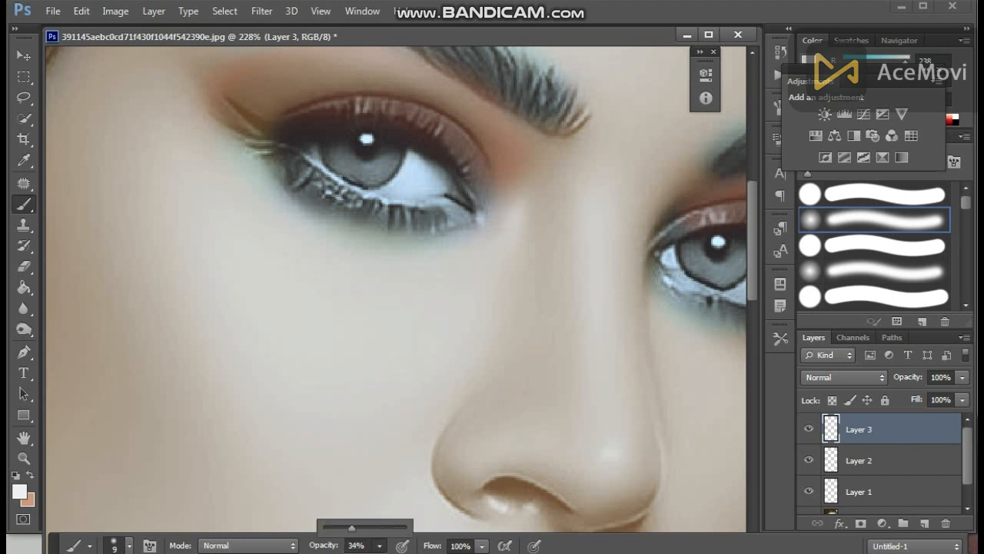
click(413, 157)
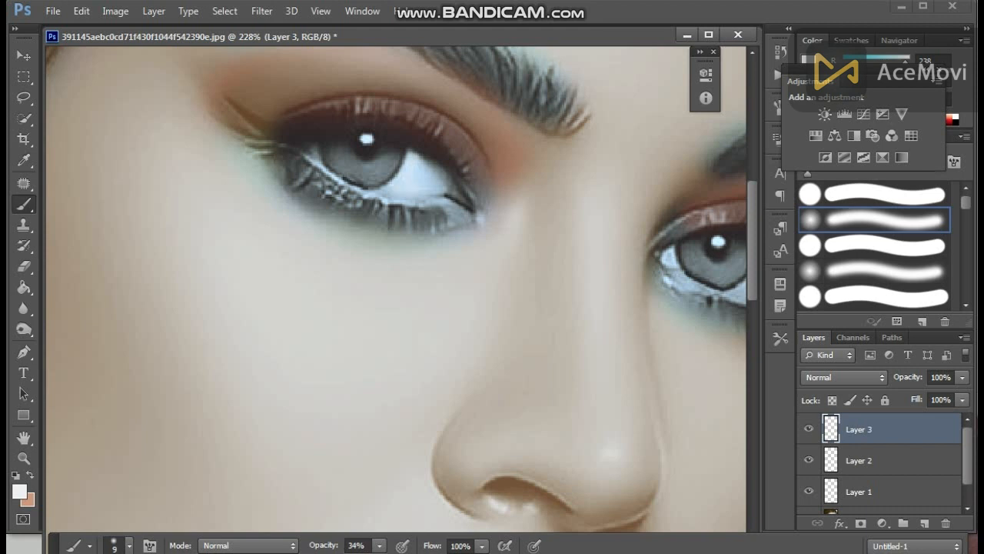
drag(436, 180, 419, 156)
Brush the same soft white over the eye white on both sides of the smaller eye's iris.
scroll(438, 191, right, 3)
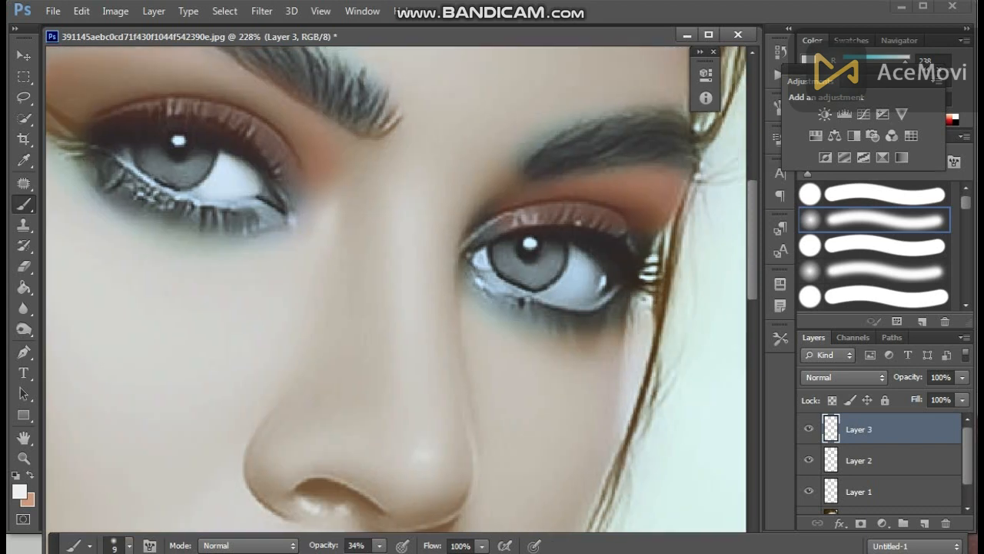
click(481, 252)
mouse_move(577, 251)
mouse_down()
mouse_move(548, 292)
mouse_move(588, 290)
mouse_move(577, 278)
mouse_move(585, 258)
mouse_move(595, 277)
mouse_up()
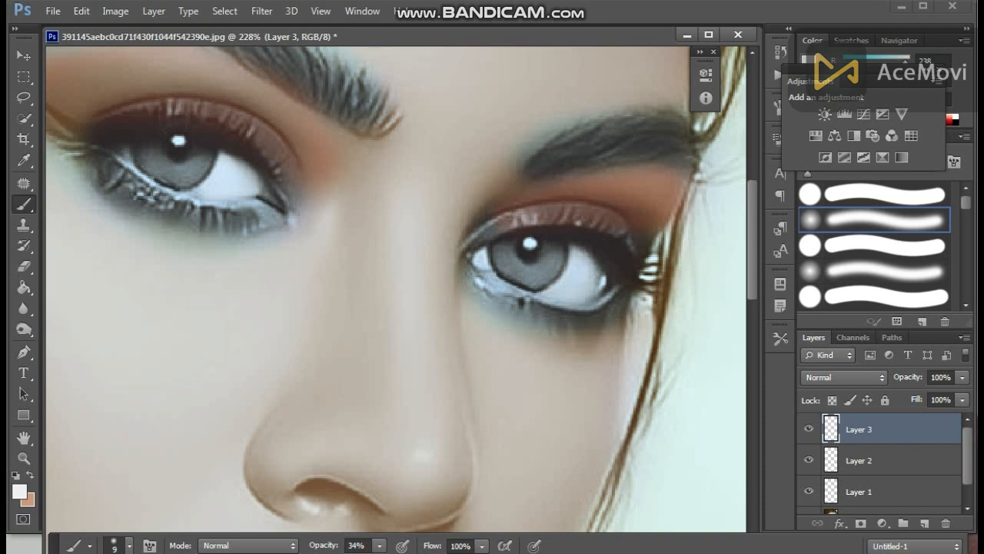
Reduce the brush size to 6 px and whiten the smaller eye's lower edge and both corners more finely.
scroll(577, 342, down, 9)
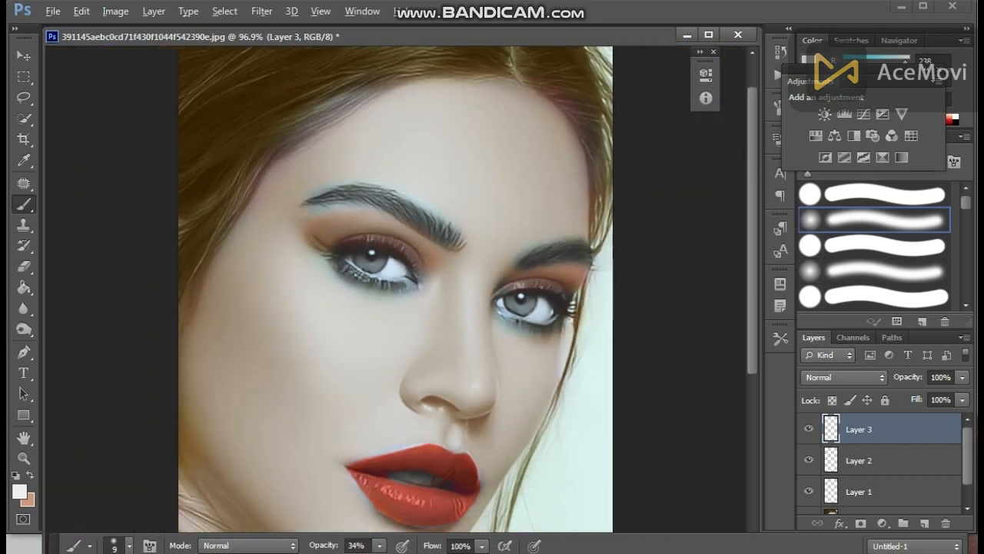
scroll(442, 329, up, 12)
scroll(451, 205, up, 2)
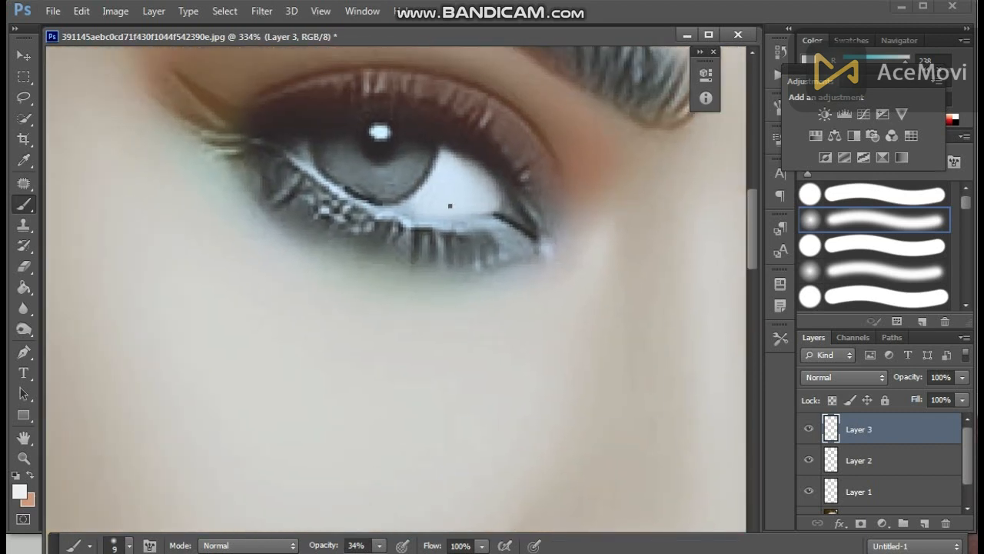
right_click(451, 205)
drag(469, 244, 467, 244)
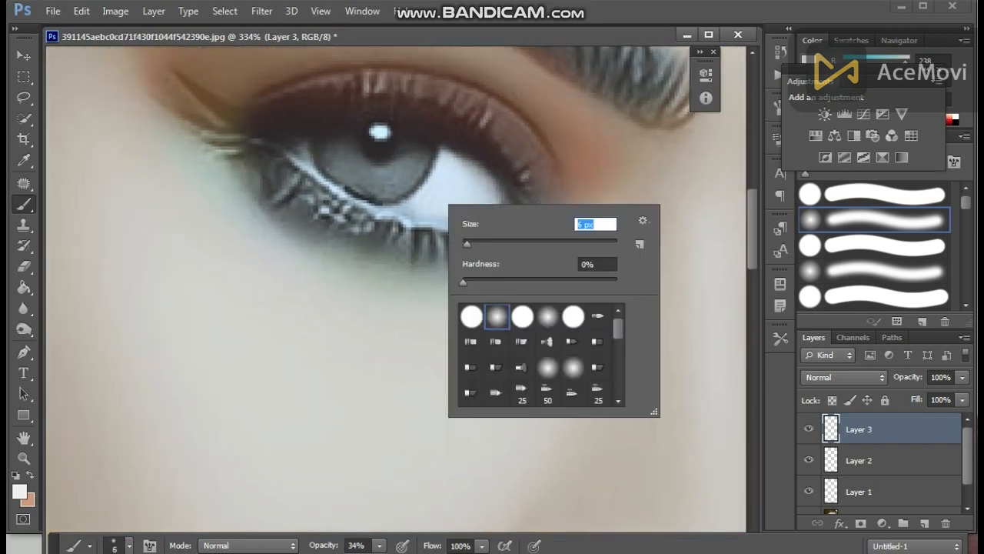
key(Return)
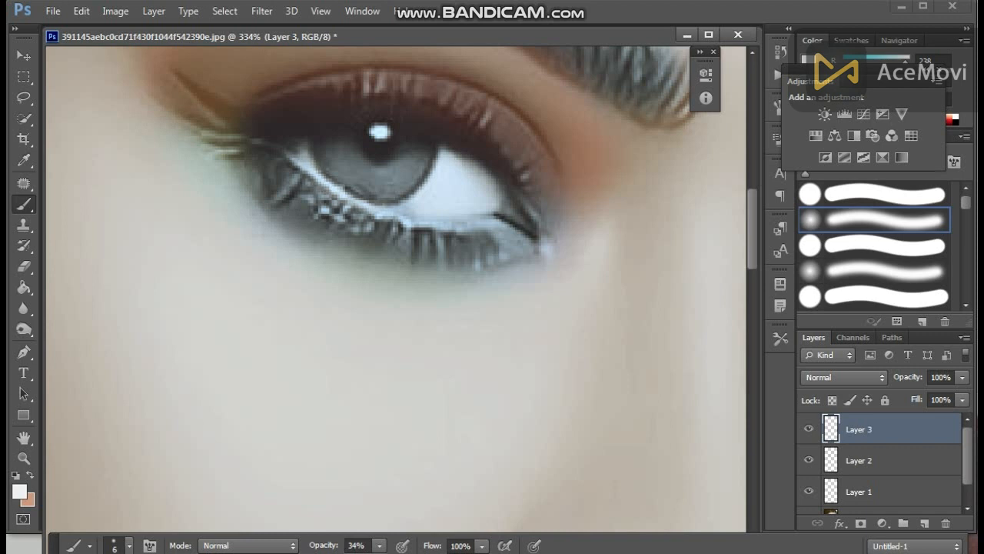
drag(604, 269, 207, 202)
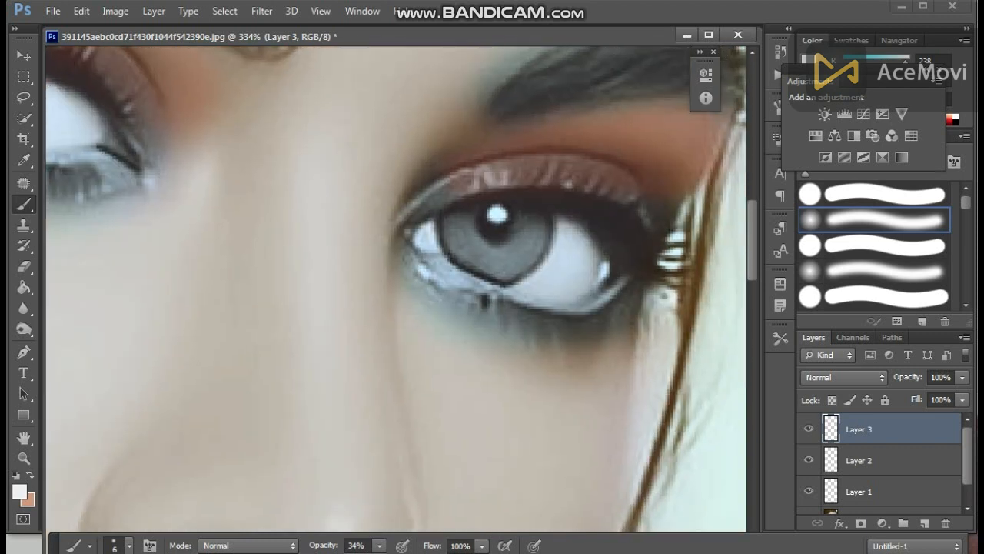
drag(515, 291, 430, 252)
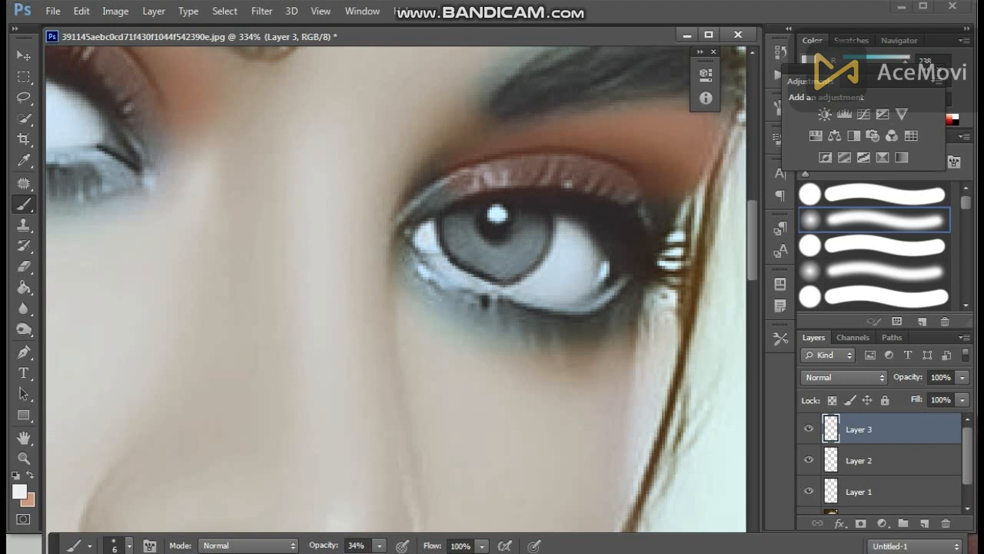
drag(606, 264, 591, 287)
mouse_move(588, 234)
mouse_down()
mouse_move(597, 251)
mouse_move(591, 275)
mouse_up()
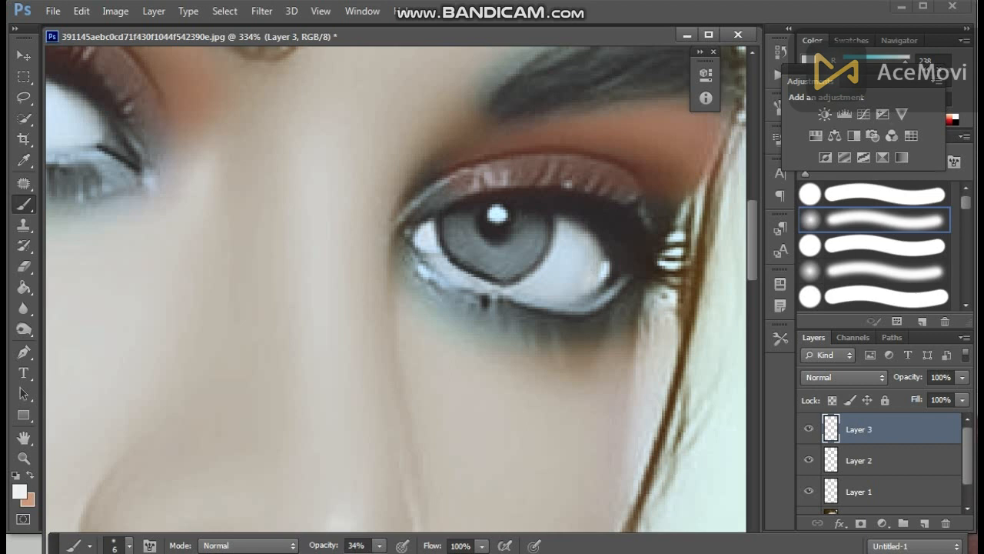
Add a new layer above Layer 3 and brush a soft 28 px white highlight beside the larger eye's inner corner.
scroll(601, 357, down, 2)
scroll(476, 360, down, 4)
scroll(430, 360, up, 3)
key(alt)
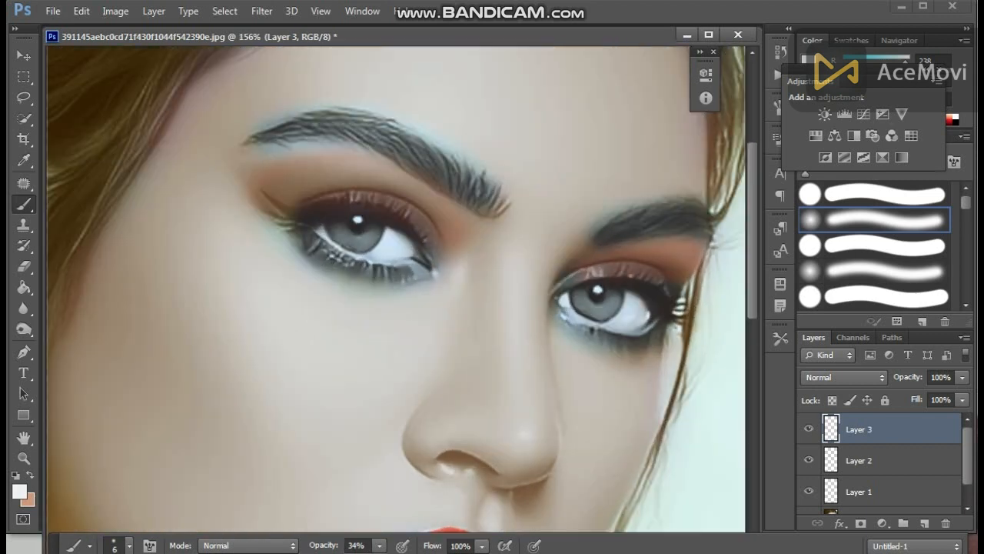
right_click(491, 259)
drag(511, 300, 525, 317)
click(925, 523)
right_click(490, 277)
drag(459, 265, 458, 282)
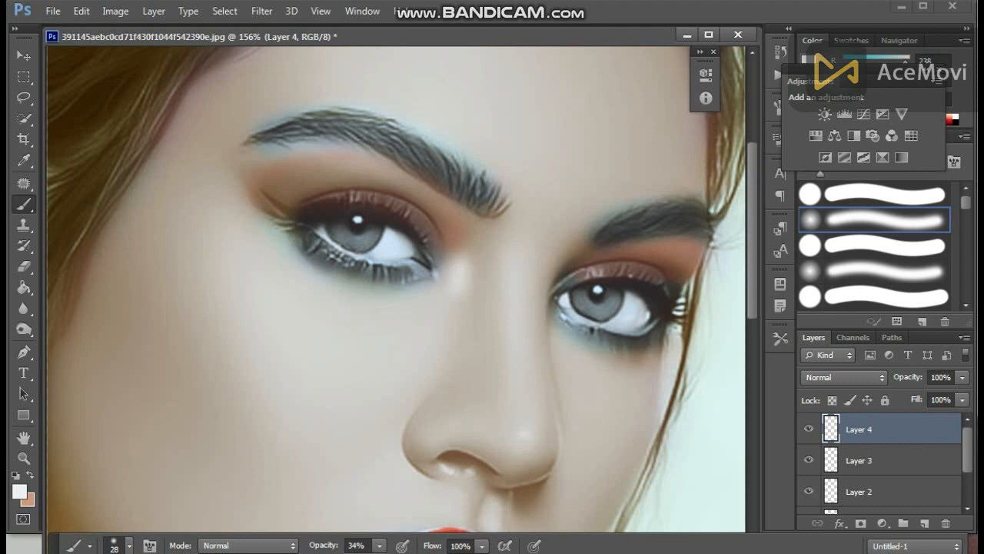
Lower the fill of Layer 4 to 24% to soften the inner-corner highlight.
click(961, 399)
drag(962, 418, 900, 417)
key(l)
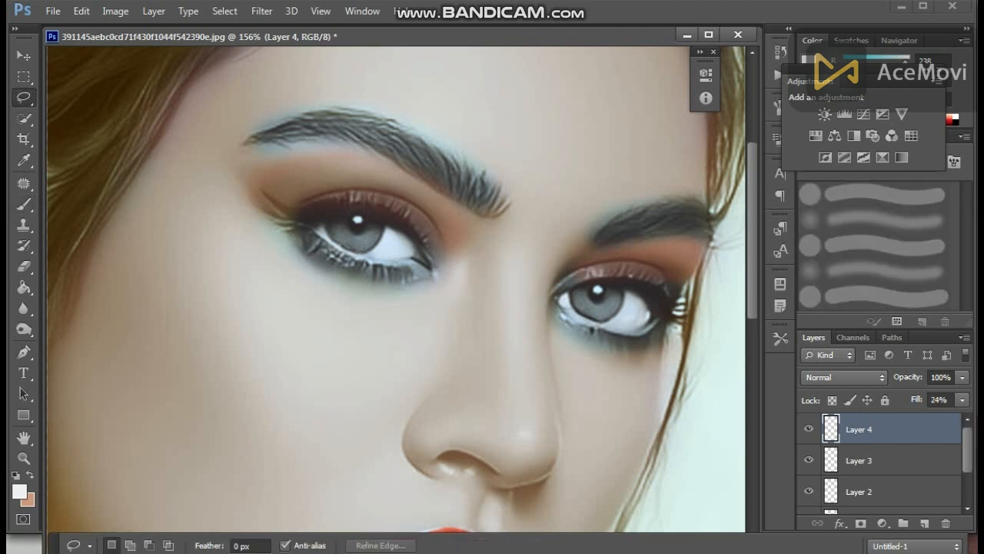
key(ctrl+0)
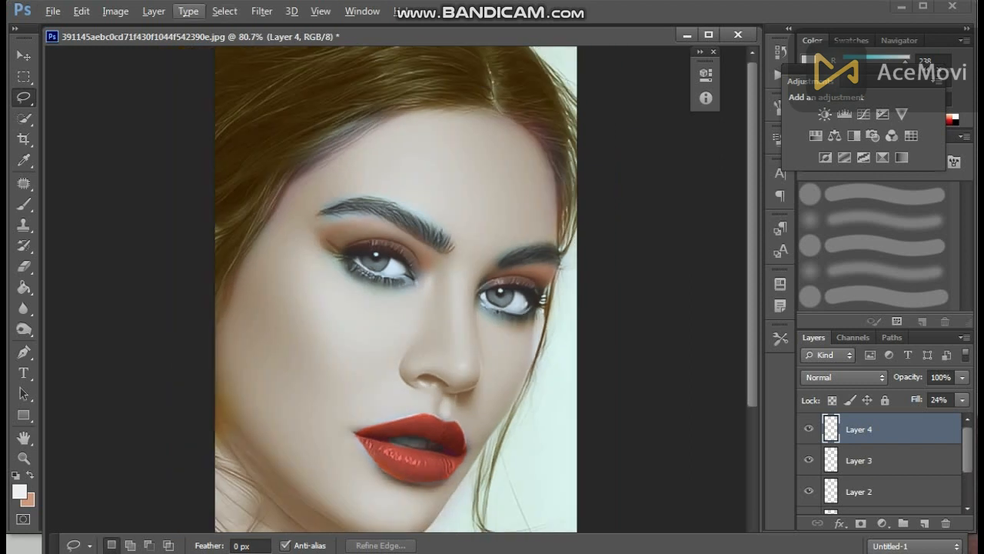
Flatten all layers of the portrait into a single Background layer.
click(154, 11)
click(220, 527)
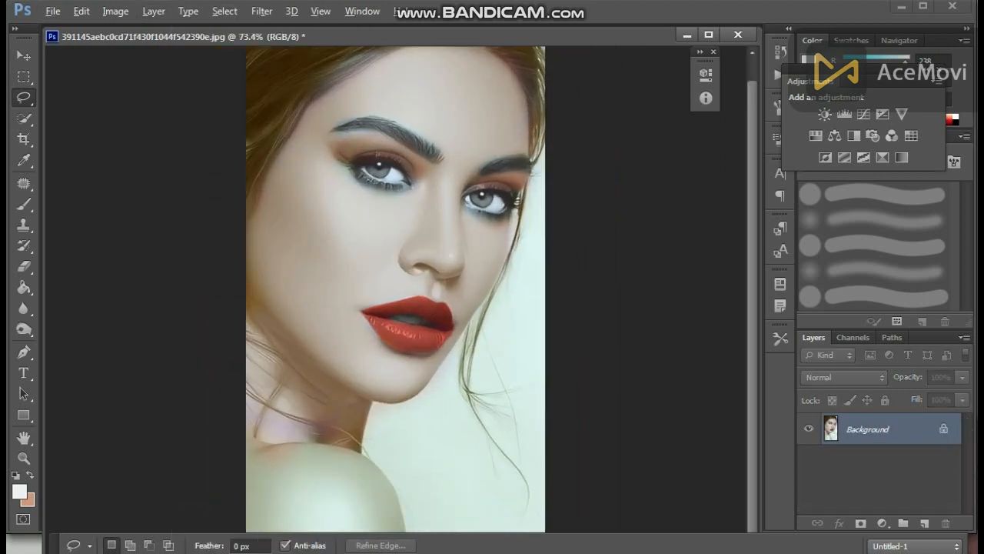
scroll(399, 369, up, 3)
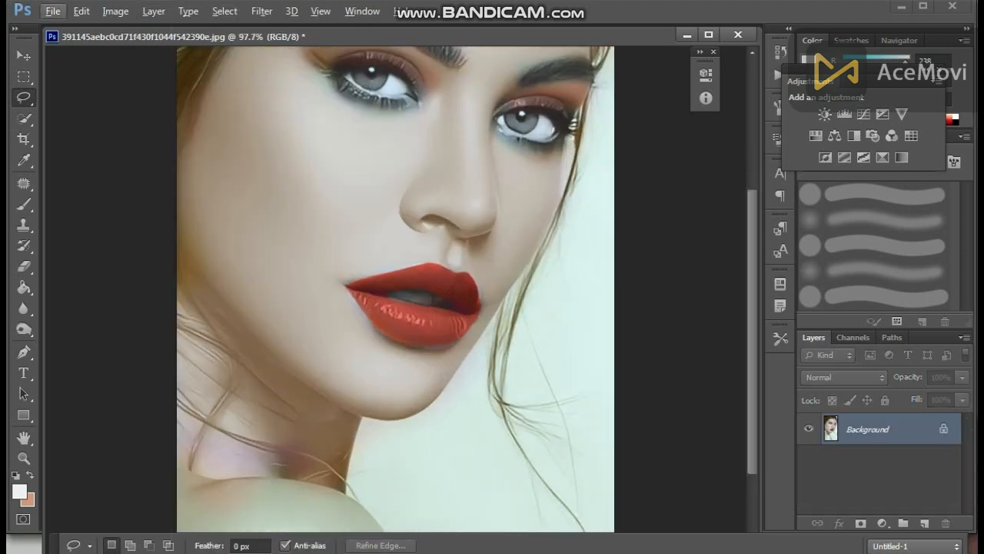
scroll(399, 369, up, 4)
scroll(399, 354, down, 1)
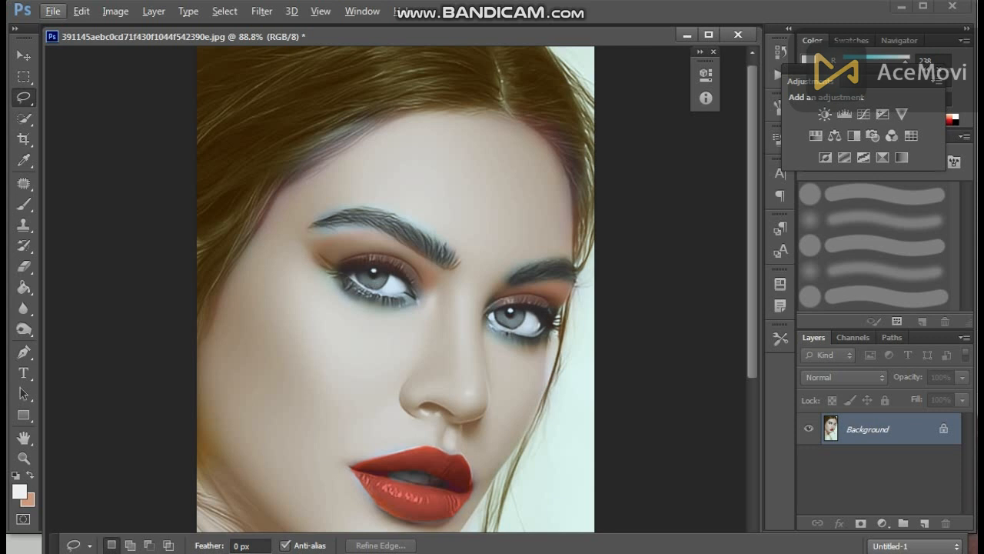
Switch to the Elliptical Marquee tool for selecting the irises.
scroll(399, 354, up, 2)
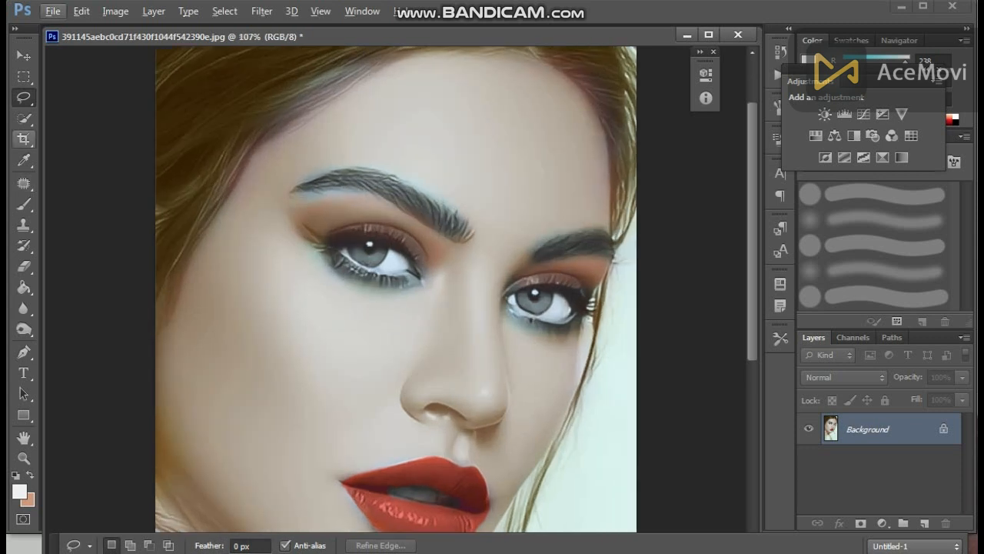
click(24, 118)
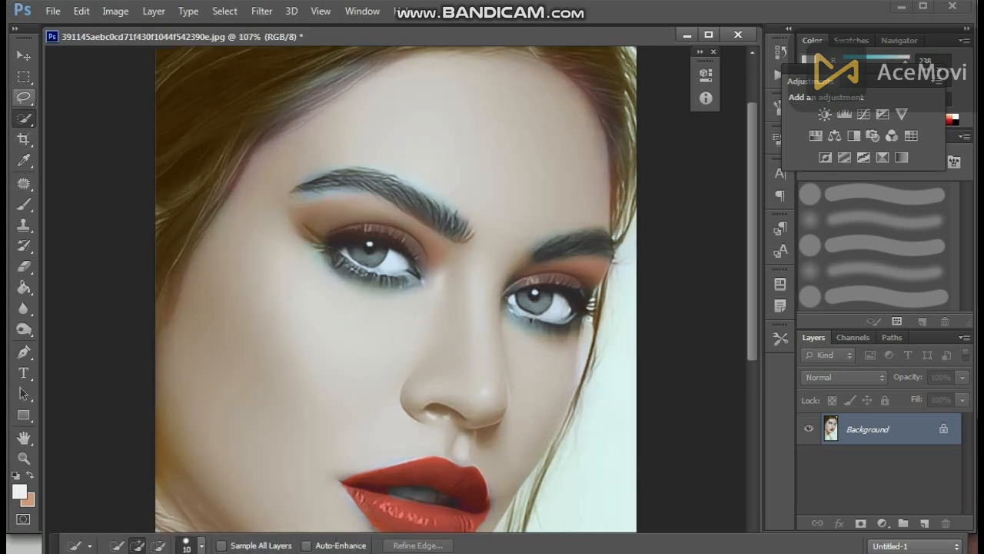
right_click(24, 77)
click(92, 87)
scroll(398, 267, up, 1)
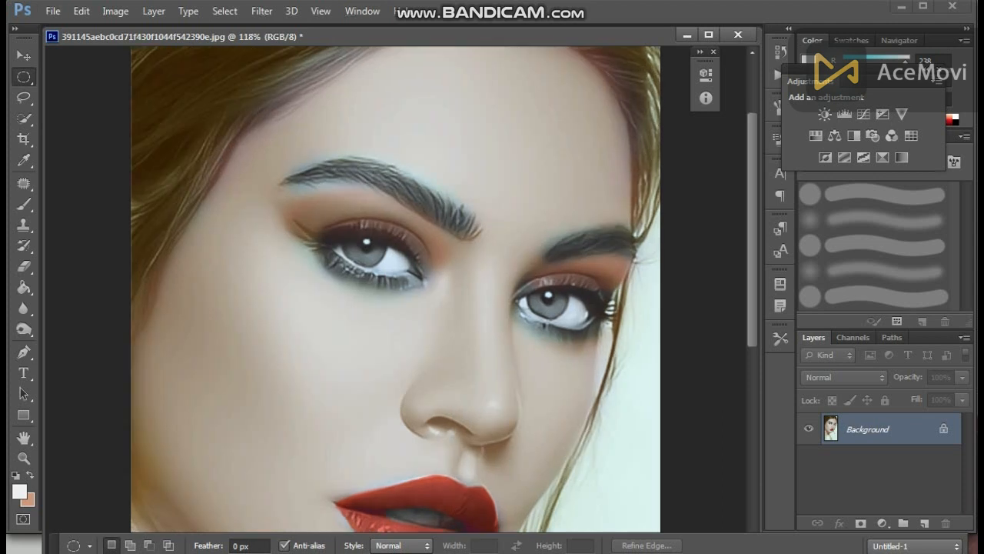
scroll(387, 300, up, 3)
drag(329, 214, 421, 262)
drag(365, 218, 370, 210)
key(shift)
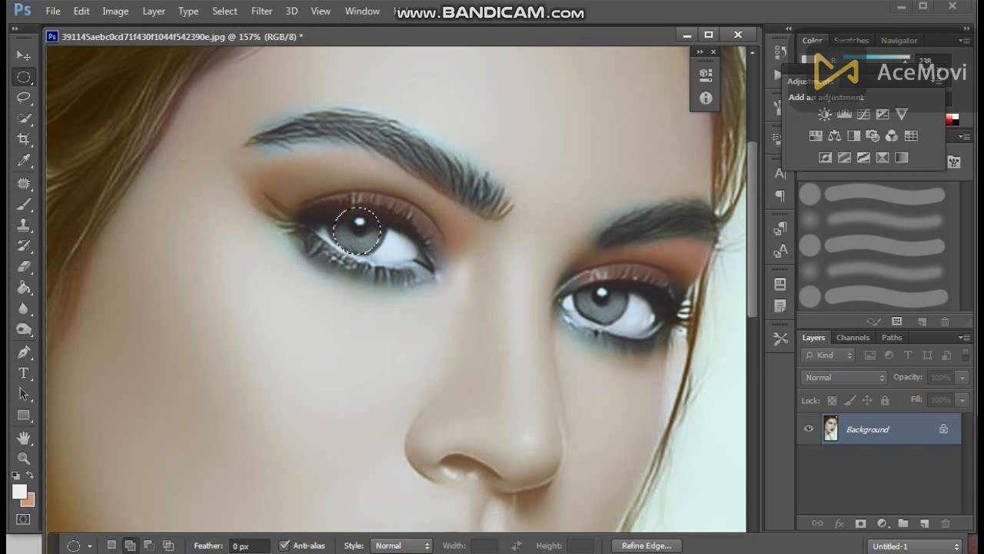
drag(576, 286, 639, 329)
drag(601, 296, 602, 288)
key(ctrl+d)
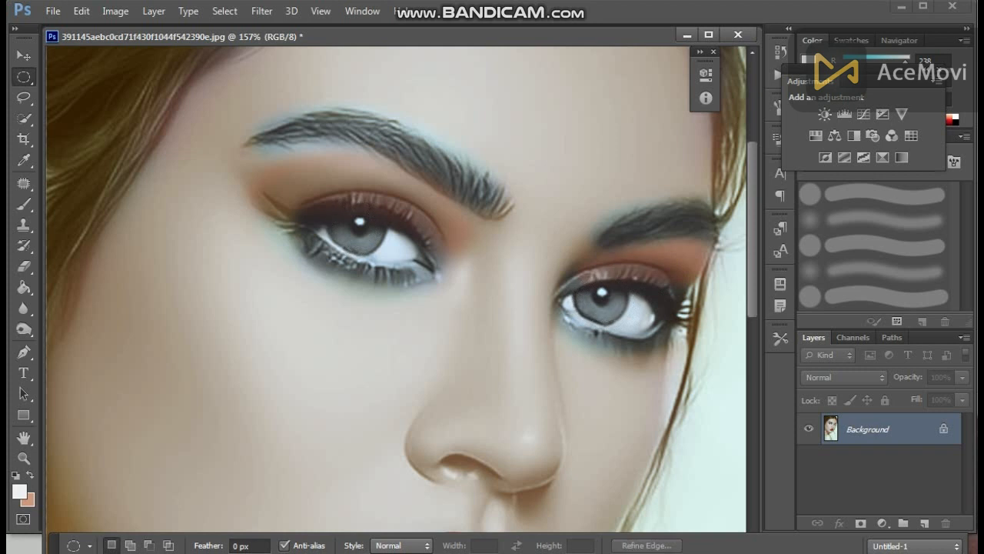
Select the irises of both eyes with elliptical selections and add a new empty layer above the Background.
drag(326, 211, 428, 267)
drag(354, 225, 358, 218)
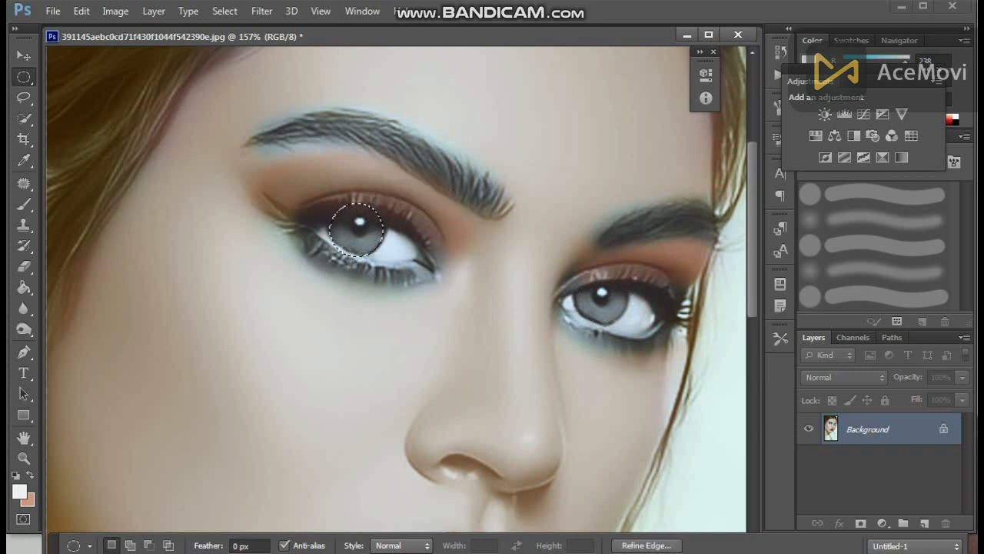
drag(581, 288, 627, 284)
click(925, 523)
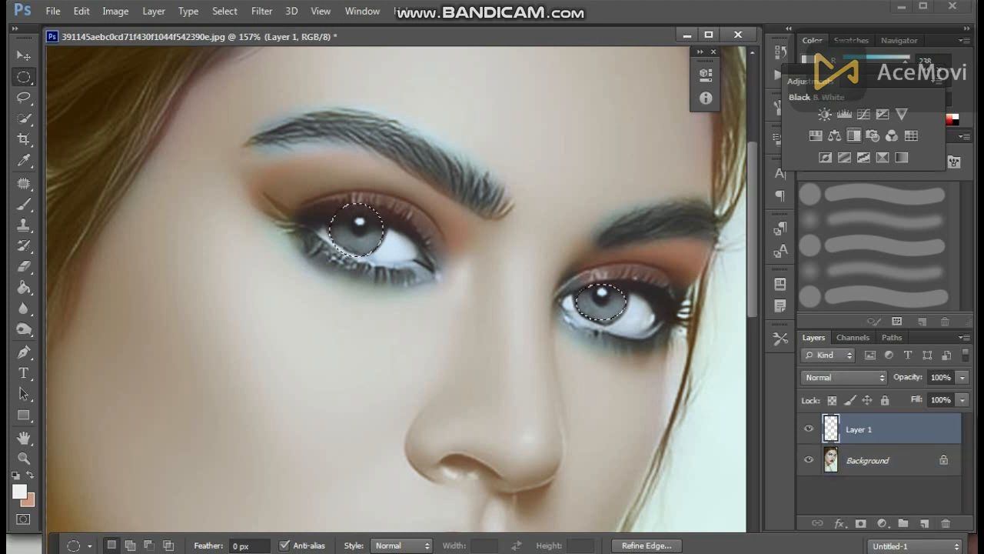
Add a Color Balance adjustment to the selected irises with midtones at Cyan–Red +16, Magenta–Green -4 and Yellow–Blue -40.
click(834, 135)
mouse_move(571, 206)
mouse_down()
mouse_move(581, 206)
mouse_move(553, 206)
mouse_up()
drag(624, 64, 715, 82)
drag(661, 166, 659, 194)
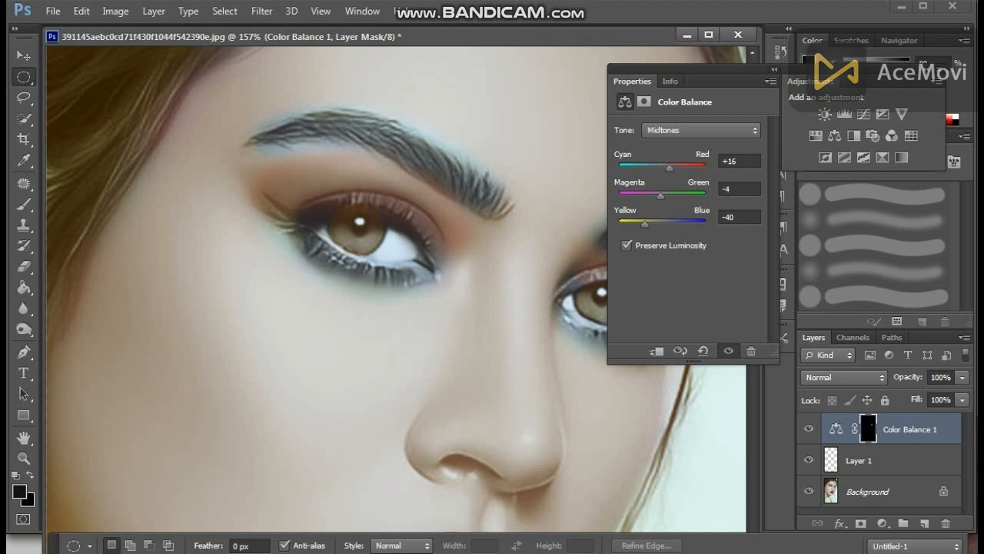
click(774, 69)
Flatten the iris colour adjustment and Layer 1 into the Background.
click(154, 10)
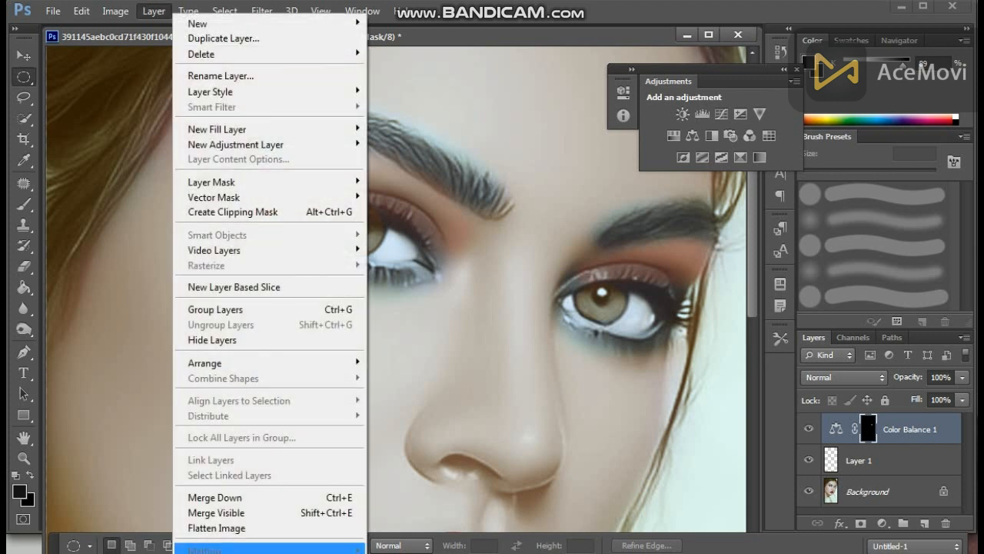
click(192, 529)
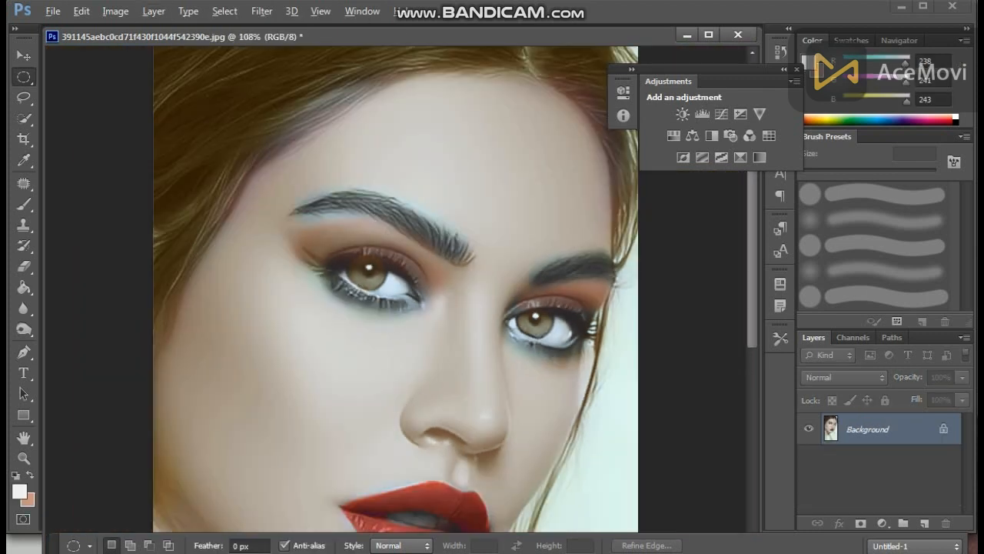
scroll(396, 346, down, 7)
scroll(396, 346, up, 5)
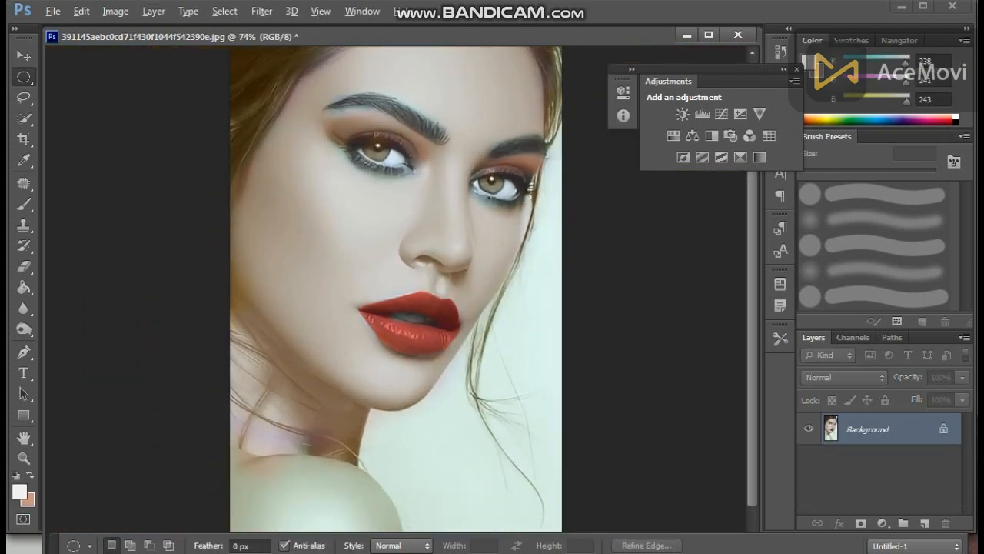
scroll(396, 346, up, 3)
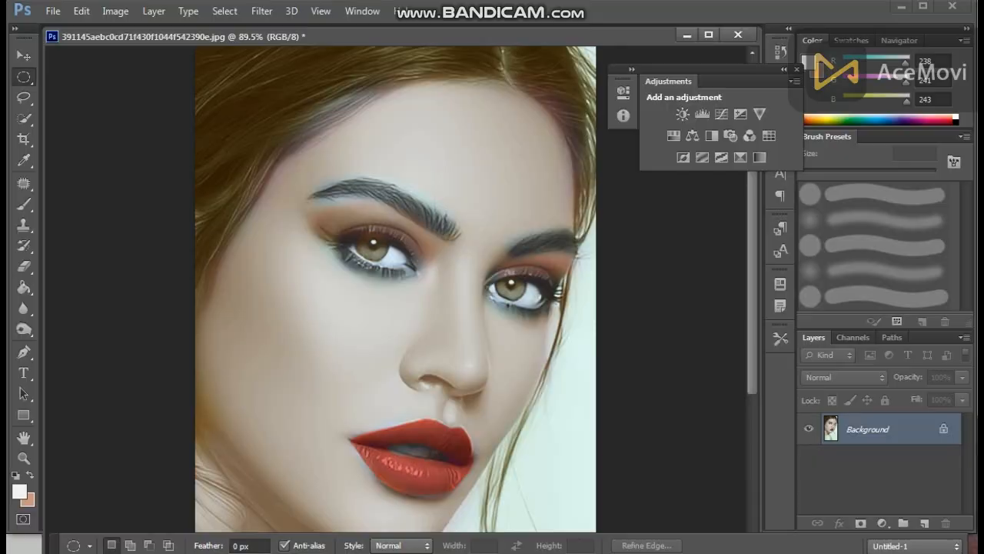